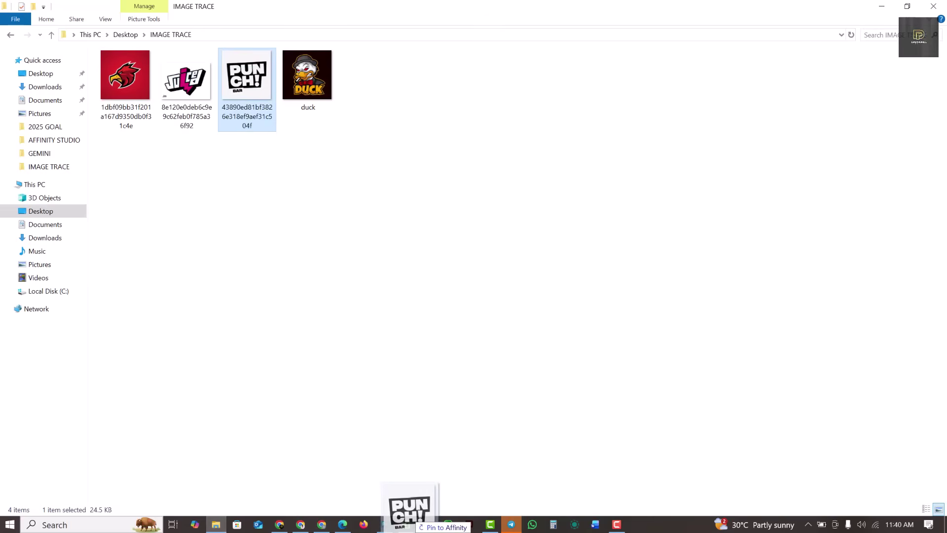
- Place the PUNCH! BAR logo image from the IMAGE TRACE folder on the Affinity canvas and nudge it slightly down
left_click_drag(276, 225, 351, 256)
left_click_drag(333, 290, 341, 299)
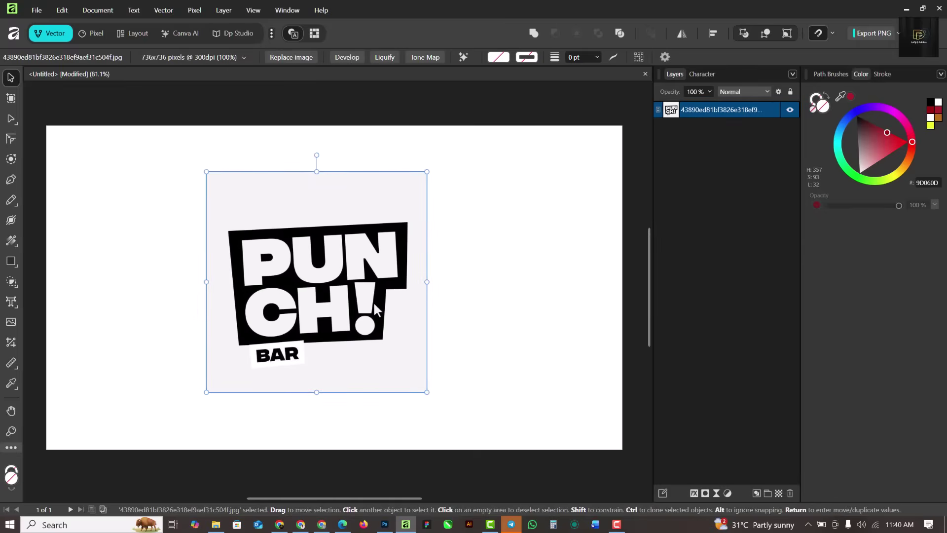
key("shift+Down")
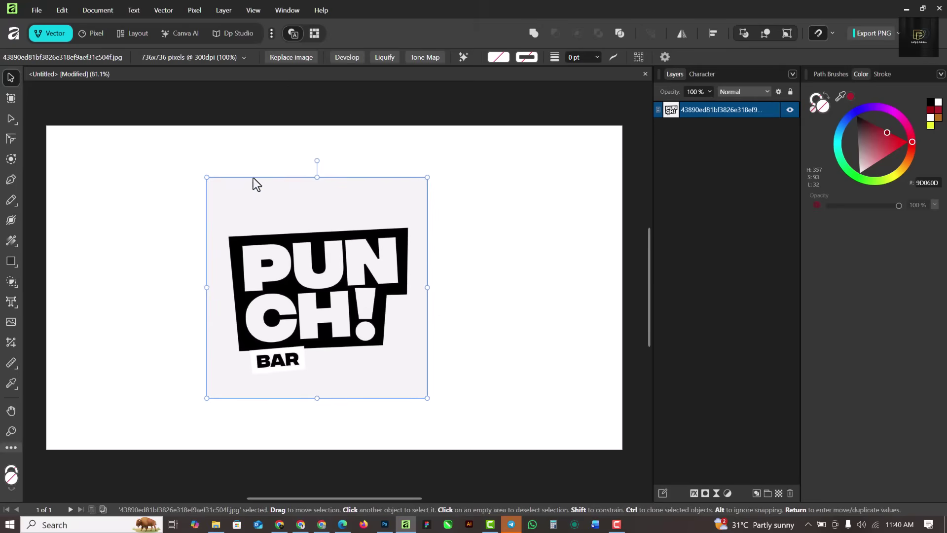
- Check the pixelated logo edges, start Image Trace on the image and show a split before/after preview
scroll(344, 303, "up", 5)
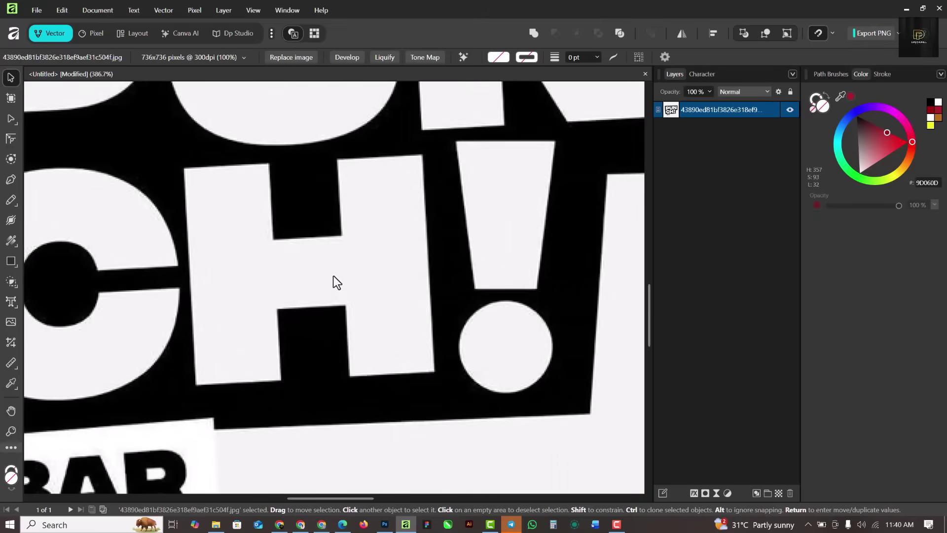
scroll(335, 280, "up", 3)
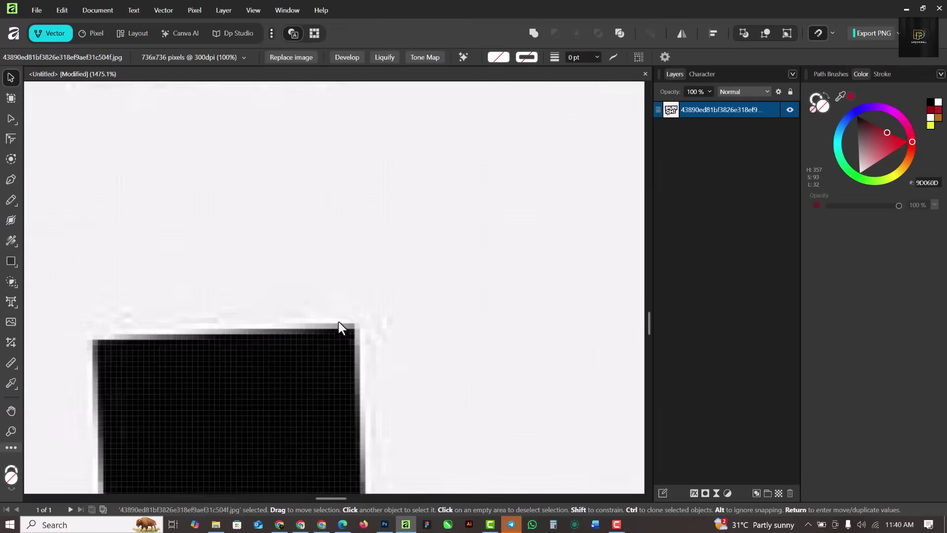
scroll(341, 324, "down", 9)
scroll(337, 296, "up", 2)
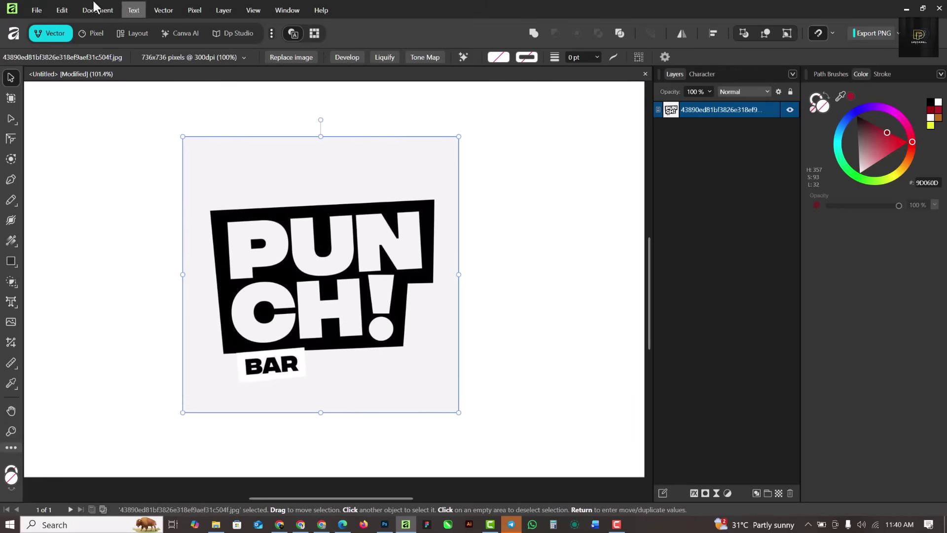
left_click(168, 8)
left_click(206, 215)
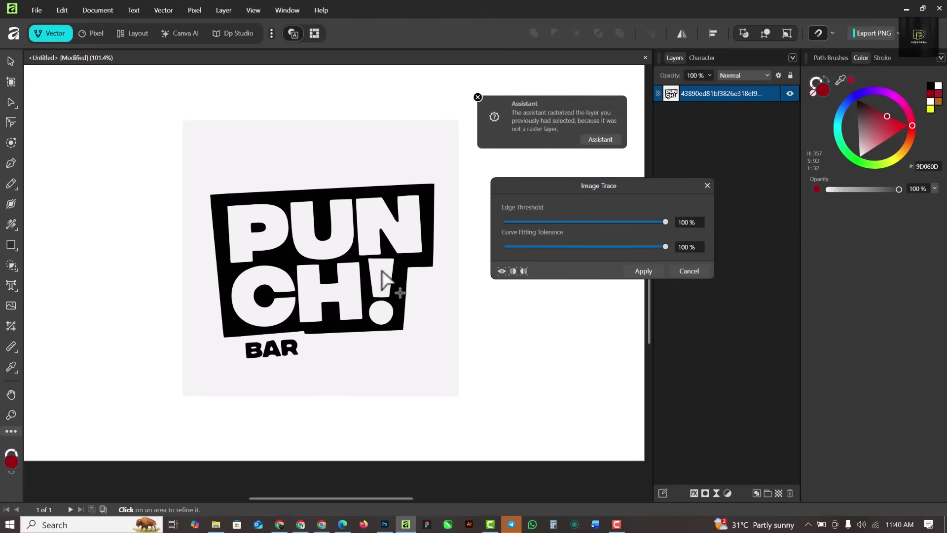
left_click(524, 271)
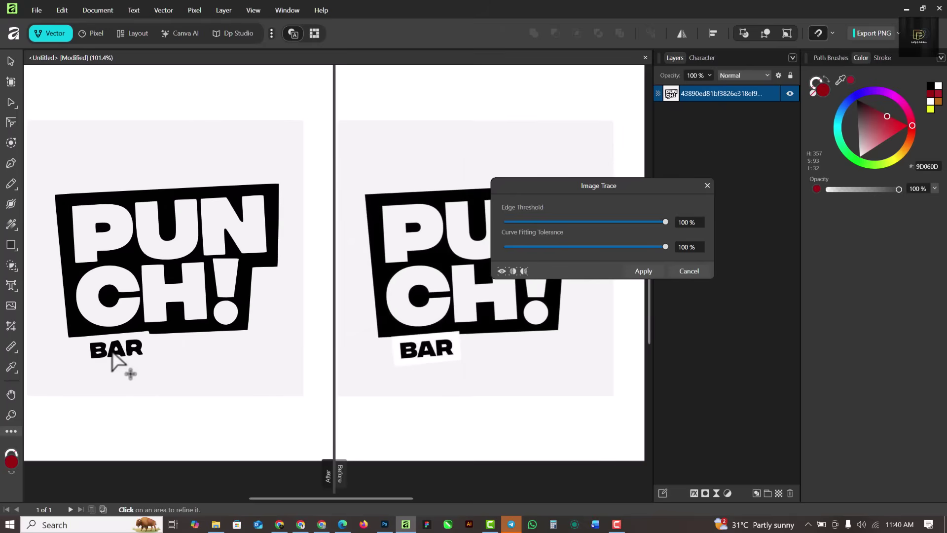
- Set the trace's Curve Fitting Tolerance to 0 % while checking the BAR lettering
scroll(128, 353, "up", 8)
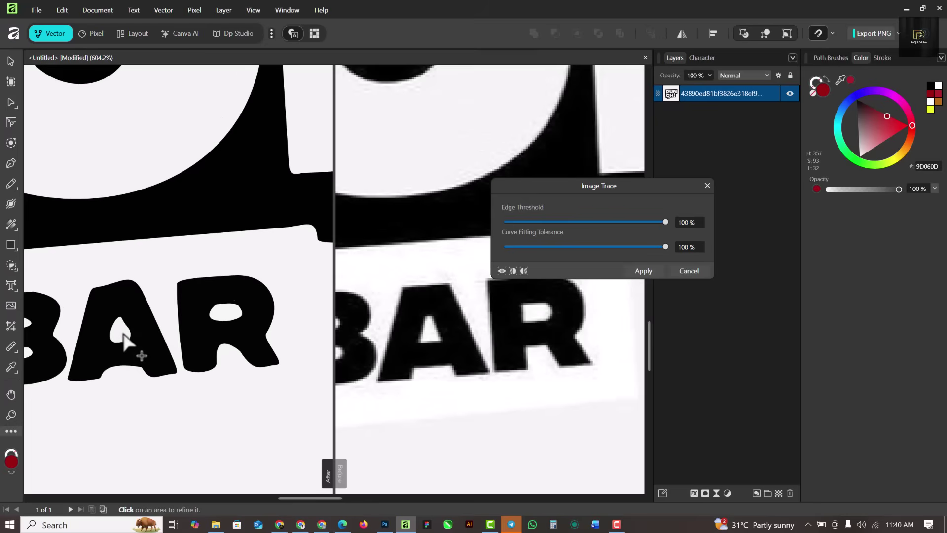
scroll(205, 298, "down", 3)
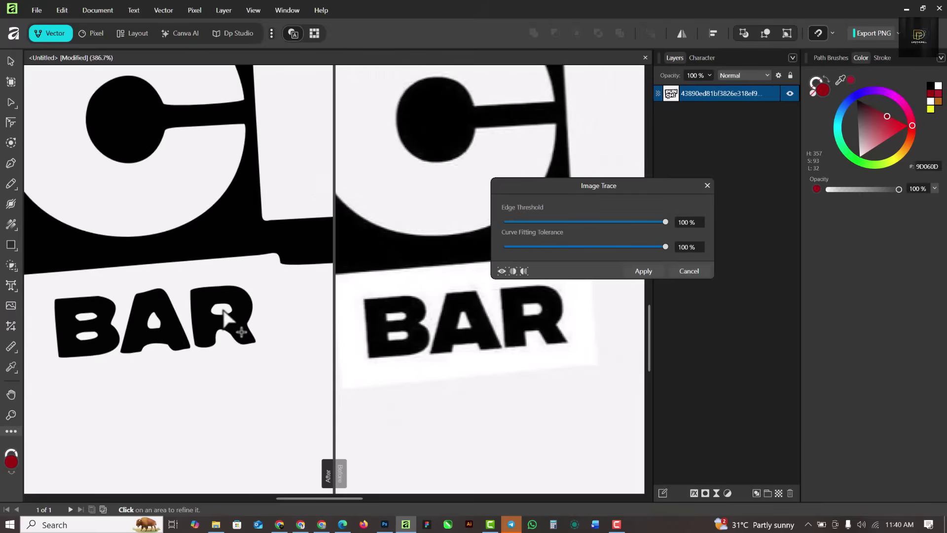
left_click_drag(665, 248, 516, 249)
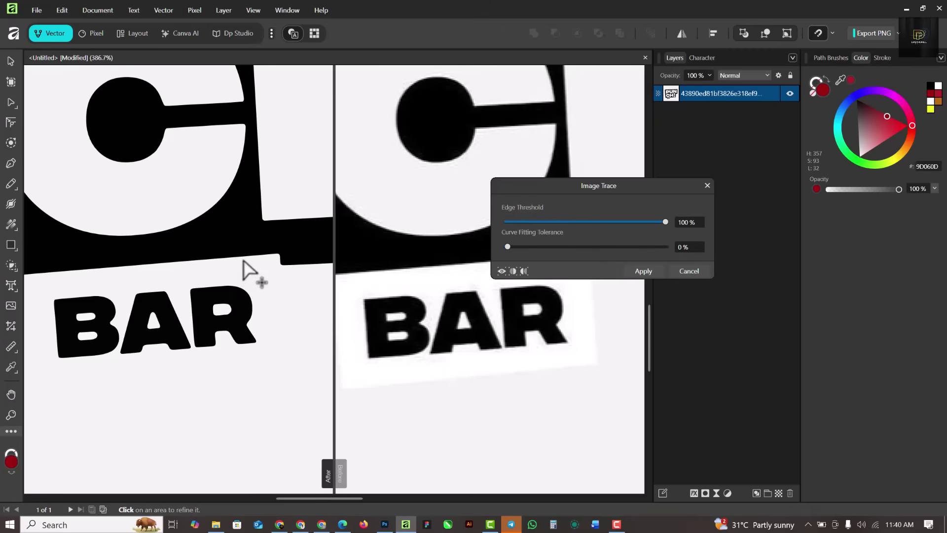
- Compare the traced lettering with the original in the split preview and apply the image trace
scroll(256, 288, "down", 10)
scroll(231, 228, "up", 7)
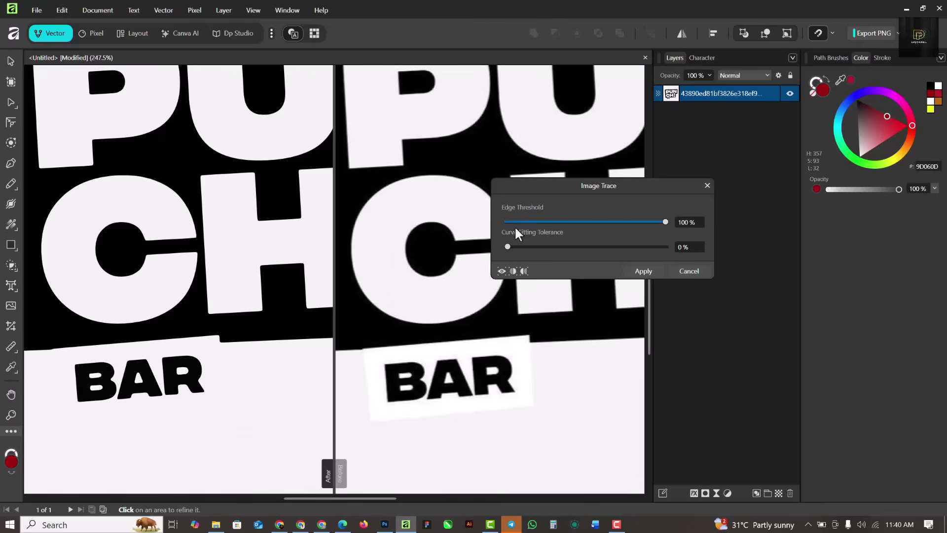
scroll(186, 313, "down", 4)
scroll(194, 300, "up", 4)
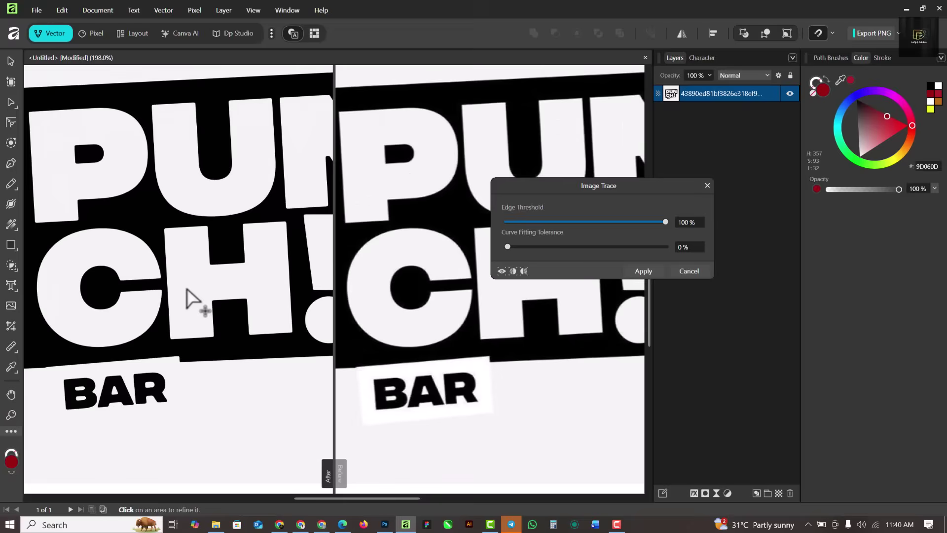
scroll(131, 423, "down", 2)
scroll(152, 339, "up", 10)
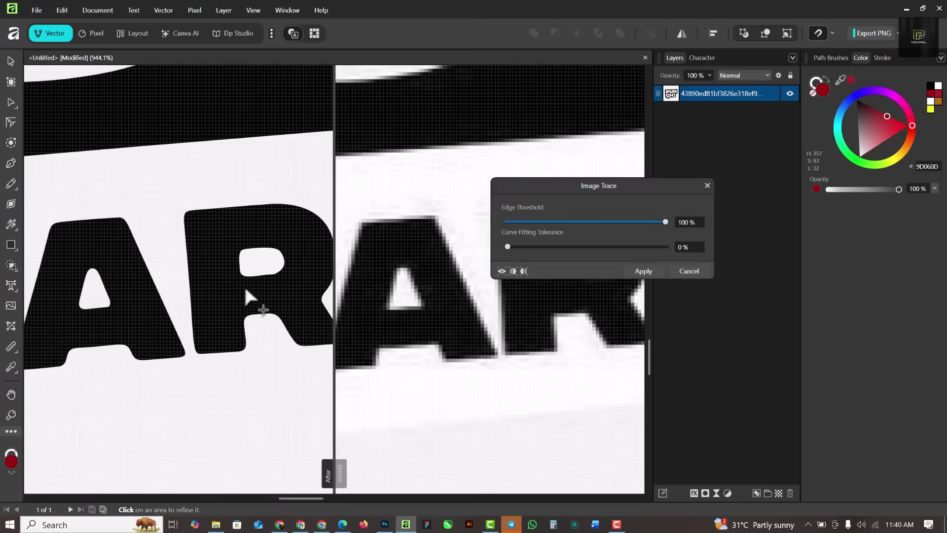
scroll(245, 290, "down", 13)
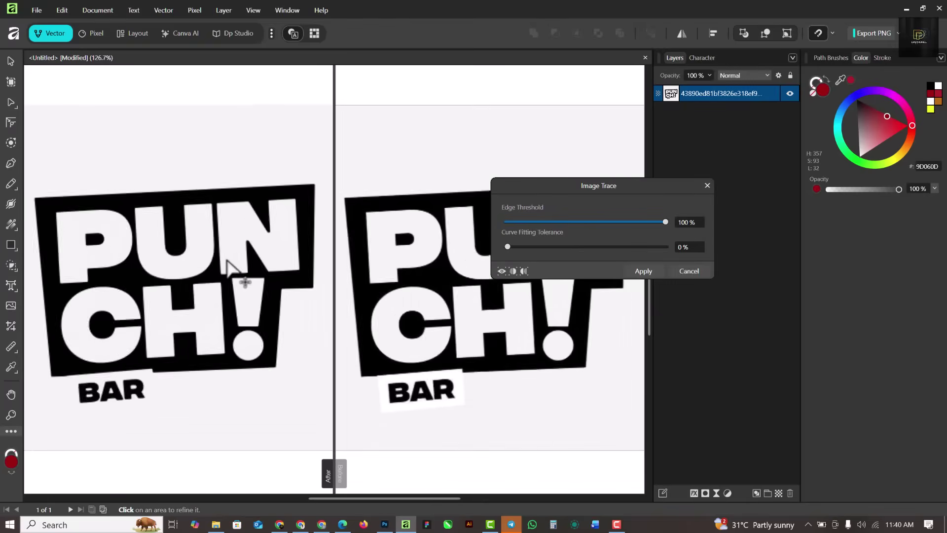
left_click(639, 272)
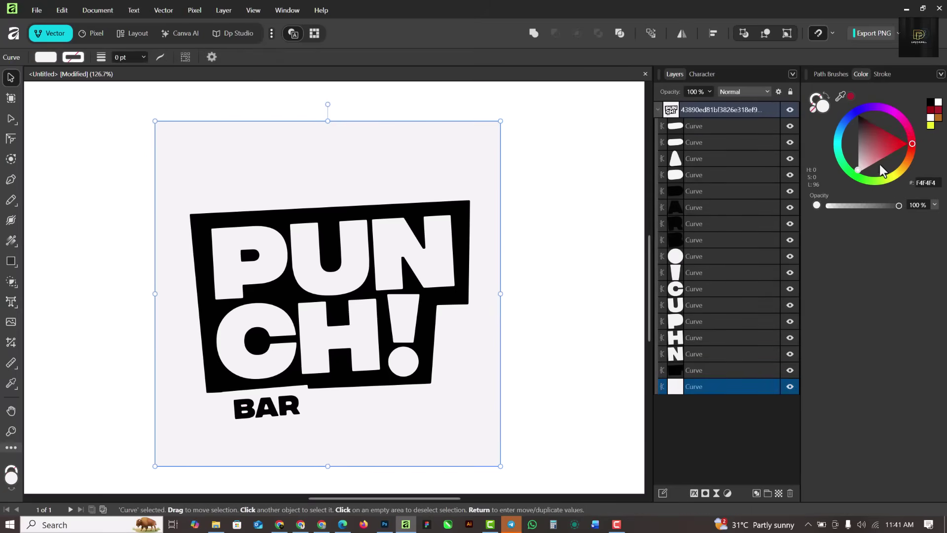
- Recolor the traced background square to grey 9B9B9B
left_click_drag(861, 171, 854, 150)
scroll(321, 415, "up", 8)
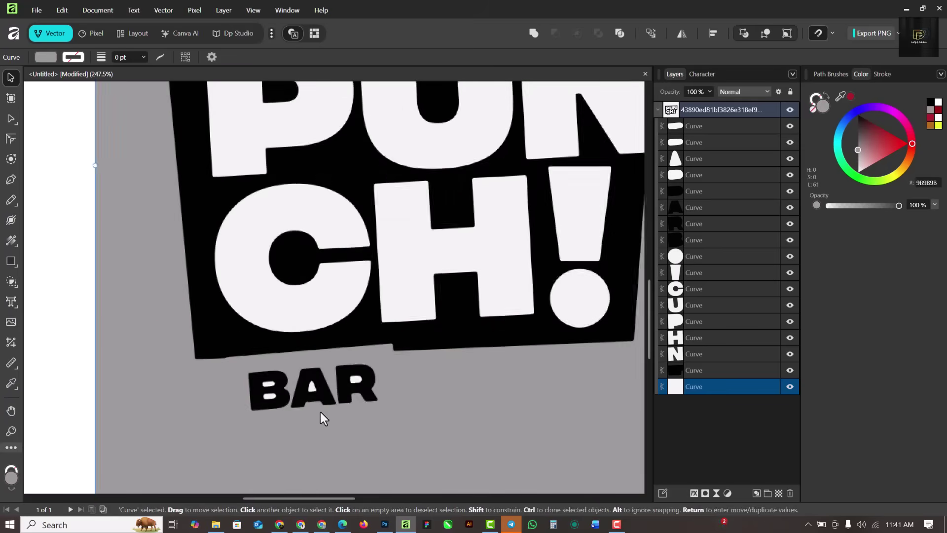
left_click(243, 373)
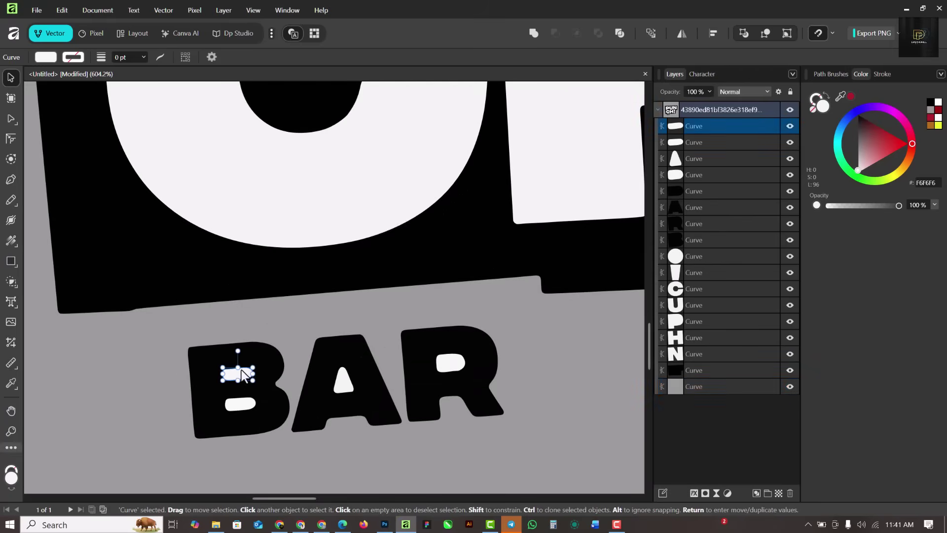
left_click(245, 401, "shift")
left_click(344, 383, "shift")
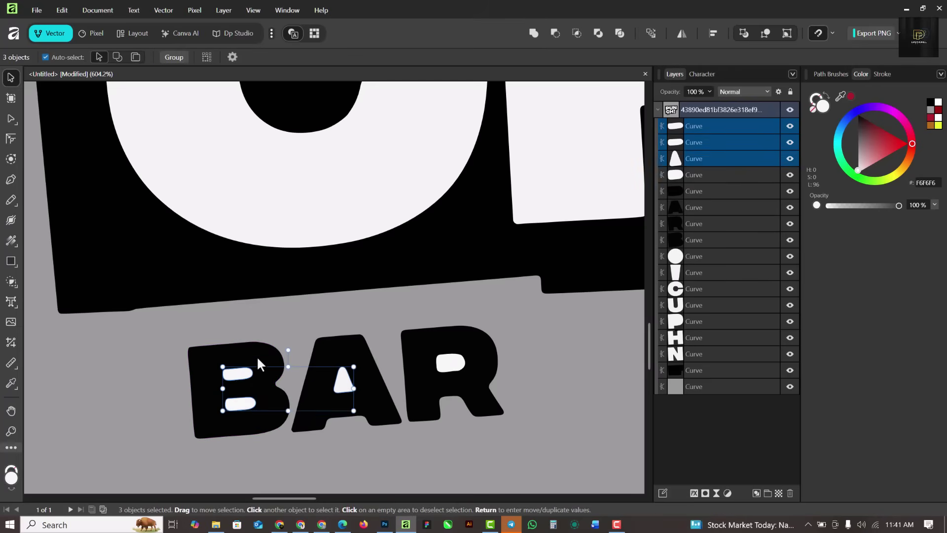
- Subtract the two white inner shapes from the black letter B of BAR so its counters are cut out
left_click(238, 374)
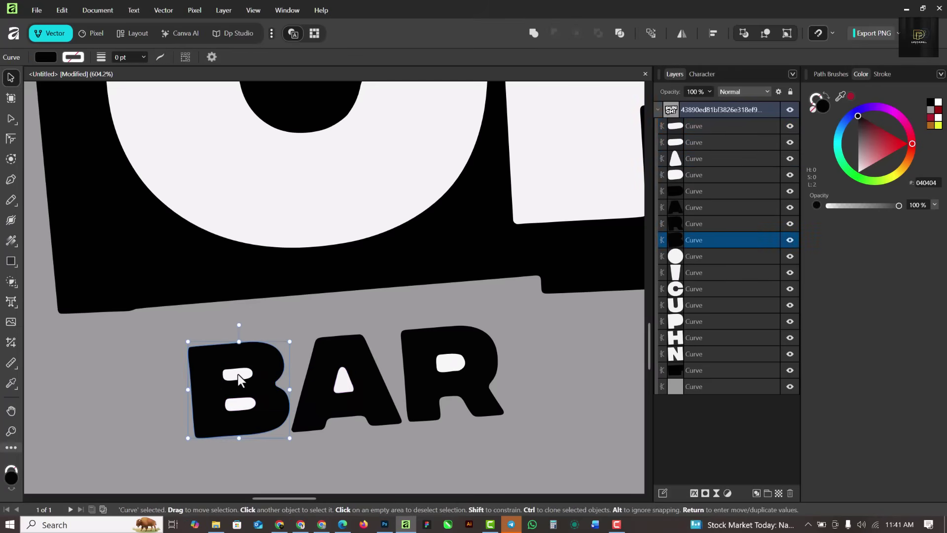
left_click(240, 408, "shift")
left_click(275, 363, "shift")
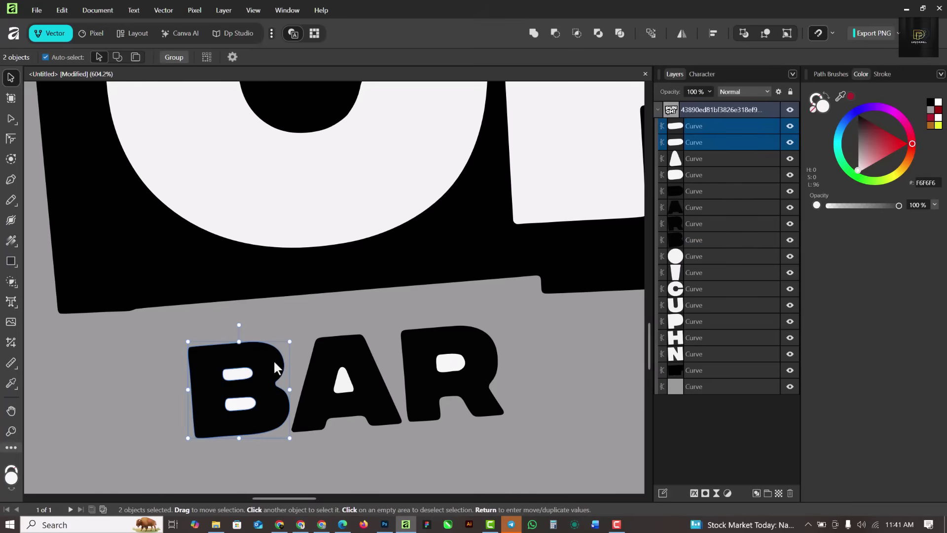
left_click(557, 35)
- Subtract the white inner shapes from the letters A and R of BAR, one letter at a time
left_click(348, 382)
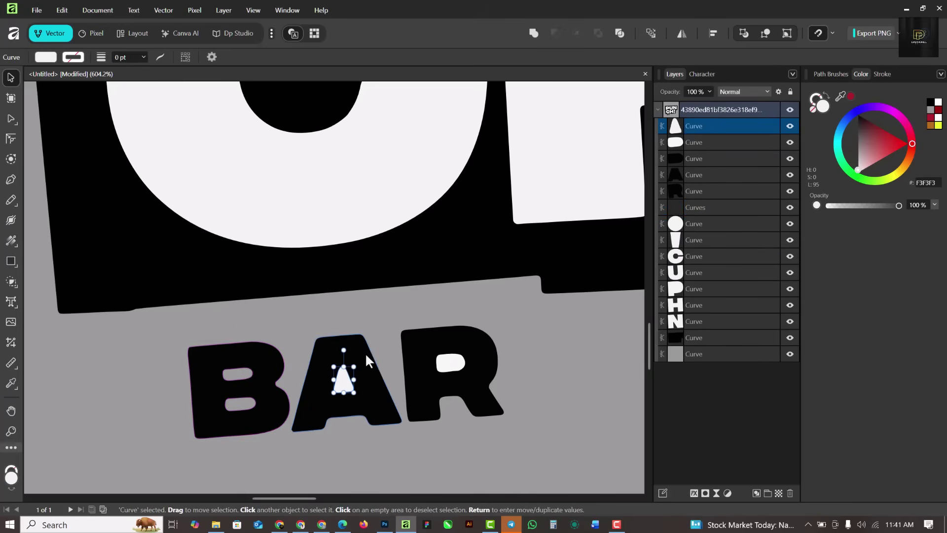
left_click(365, 353, "shift")
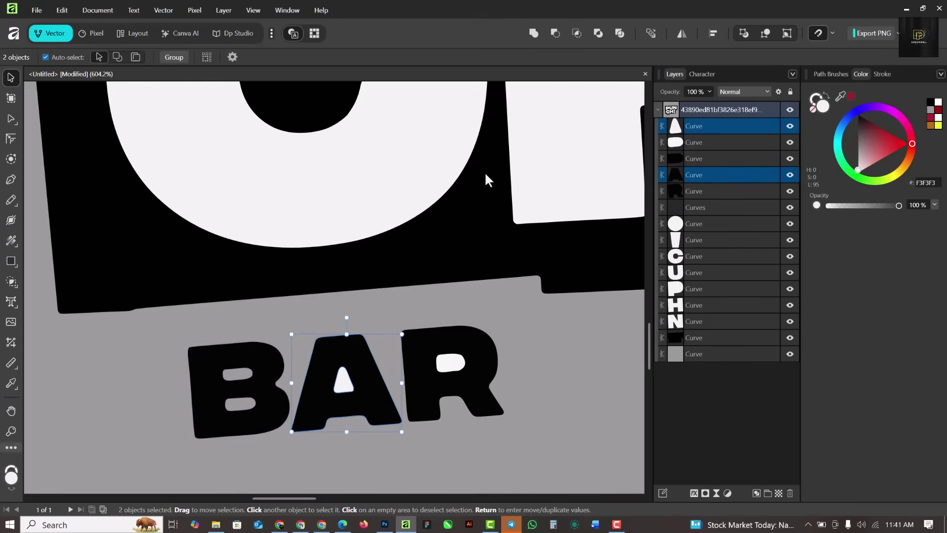
left_click(553, 34)
left_click(447, 369)
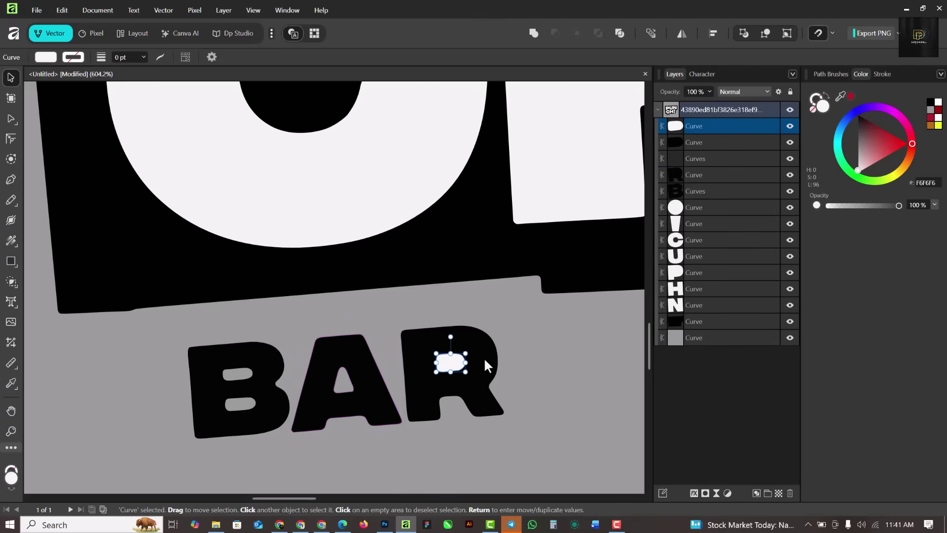
left_click(484, 359, "shift")
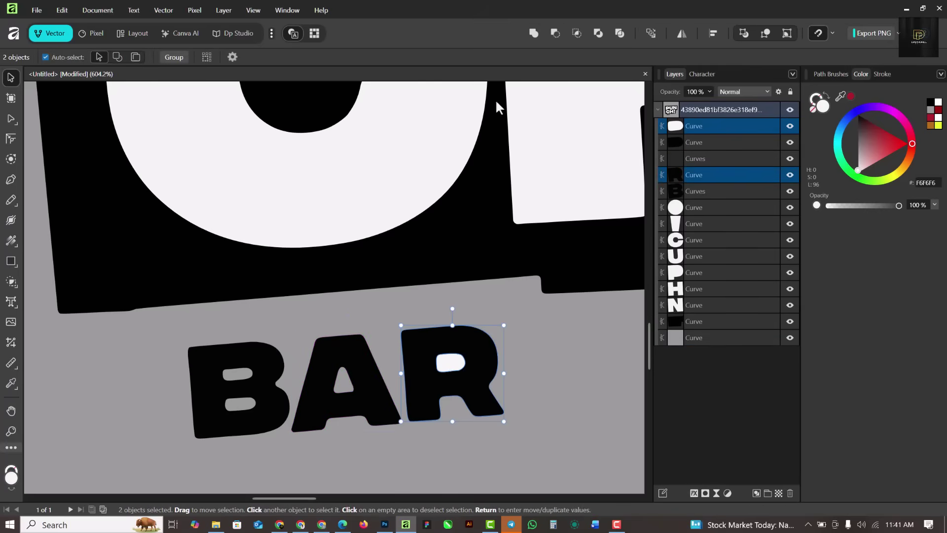
left_click(555, 34)
key("ctrl+0")
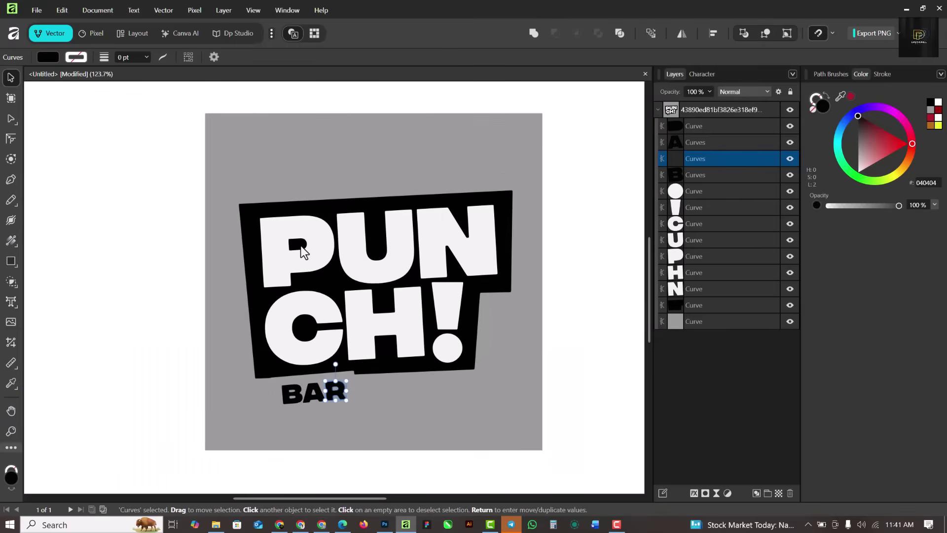
- Subtract the black inner shape from the white letter P of PUNCH to cut out its counter
scroll(301, 246, "up", 5)
left_click(282, 259)
left_click(334, 224, "shift")
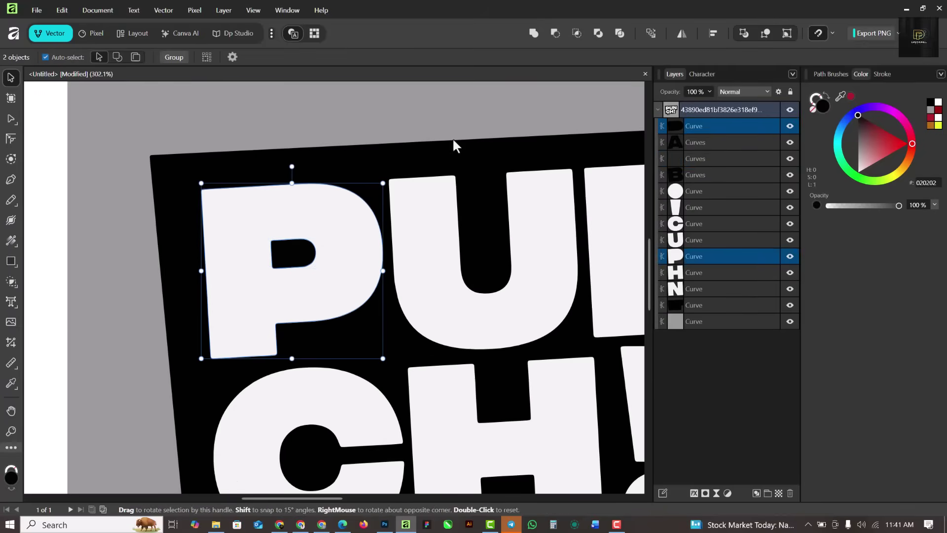
left_click(554, 33)
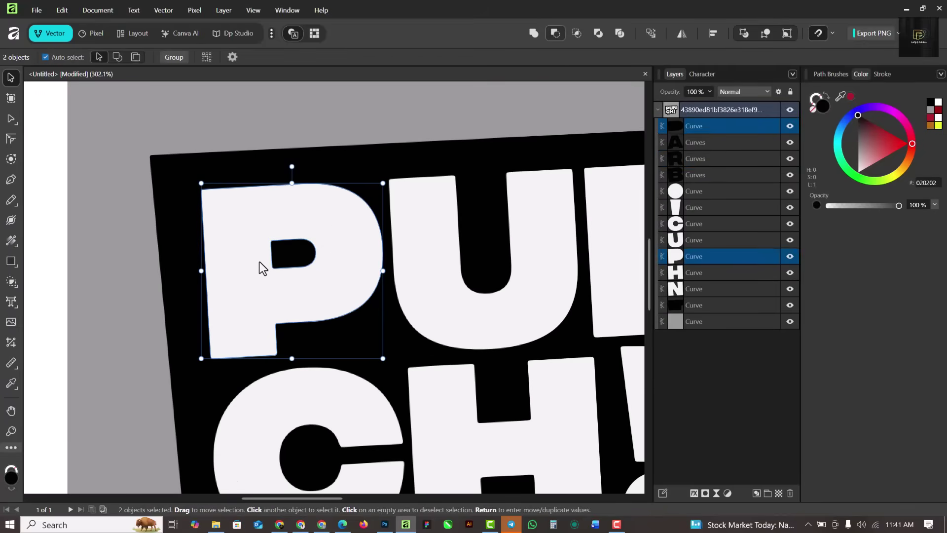
key("ctrl+0")
- Change the fill of the black shape behind PUNCH! to red E90F0F
scroll(254, 273, "down", 3)
scroll(350, 232, "up", 2)
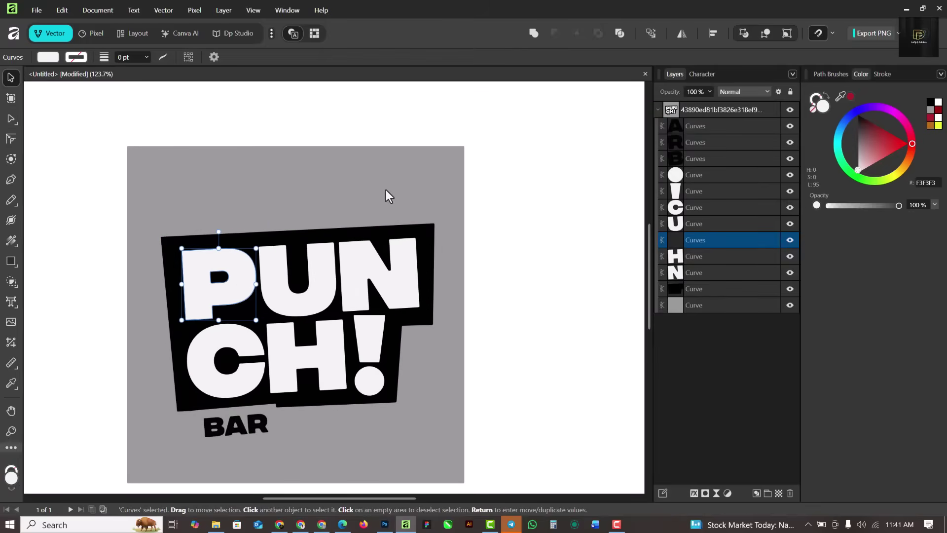
left_click(409, 234)
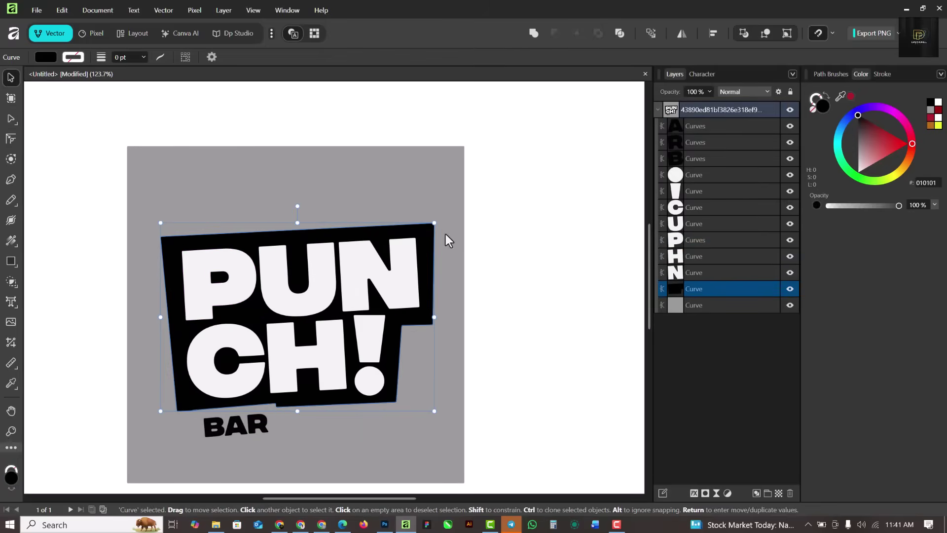
left_click(901, 143)
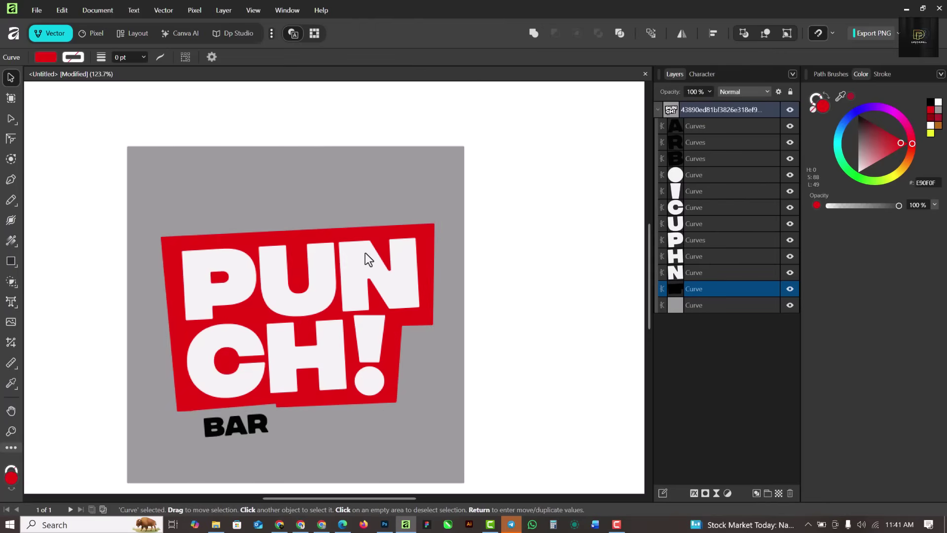
- Draw a rectangle around the word BAR, stacked behind its letters and above the white exclamation-mark dot
scroll(365, 252, "down", 2)
scroll(271, 348, "up", 4)
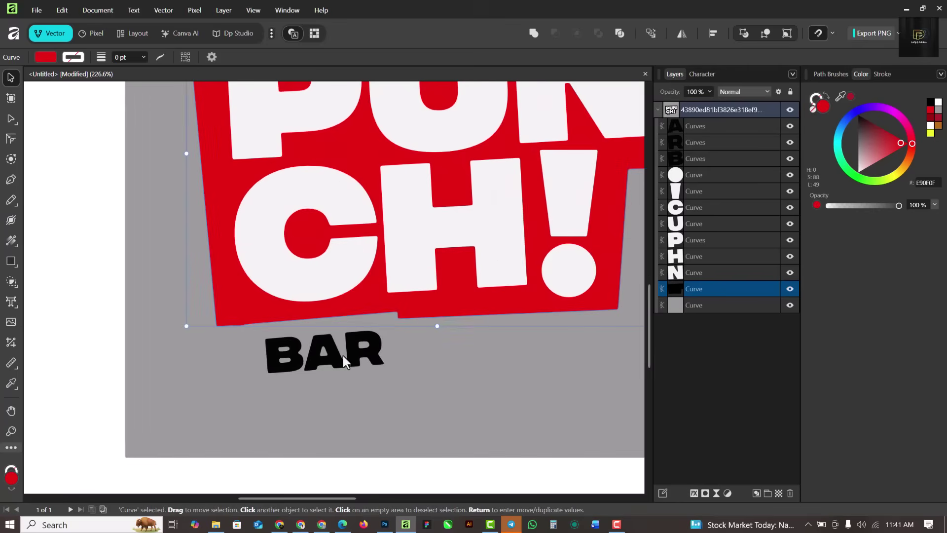
scroll(371, 340, "up", 1)
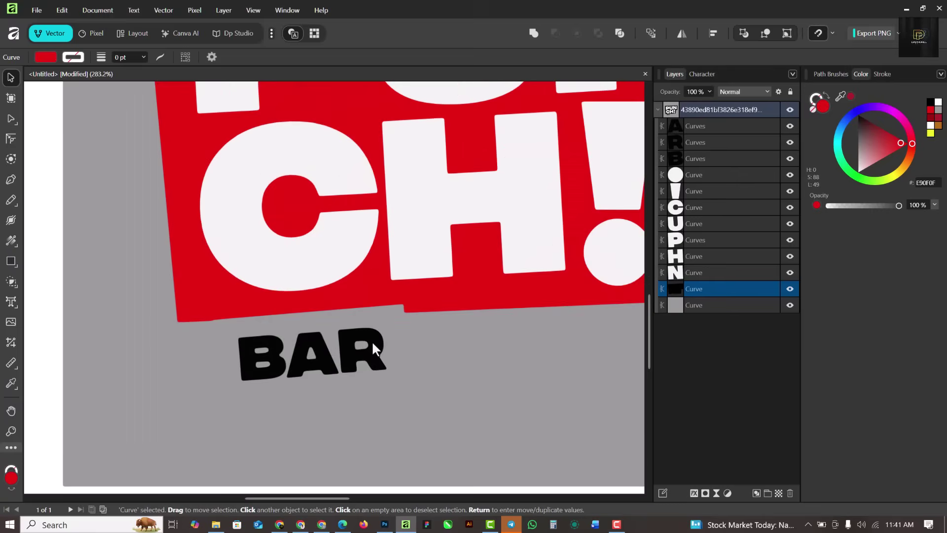
left_click(302, 369)
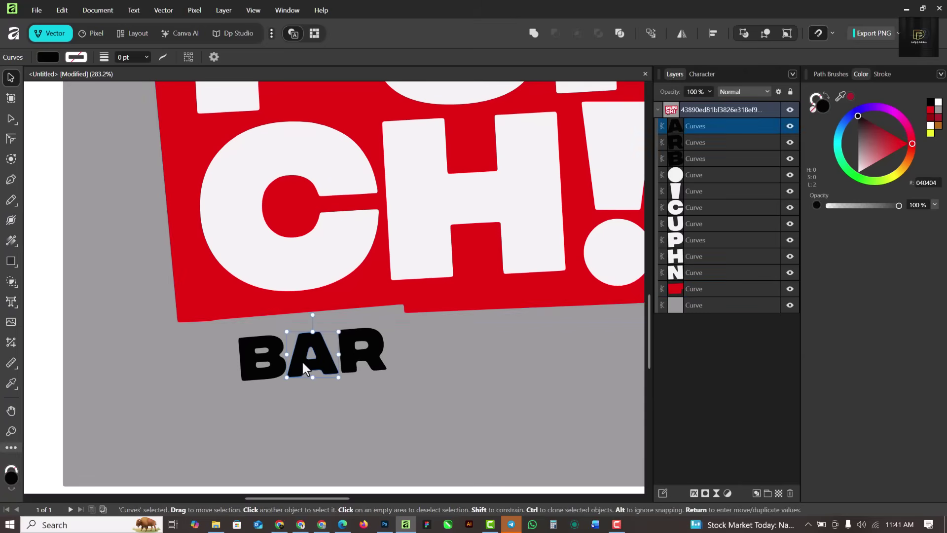
left_click(723, 176)
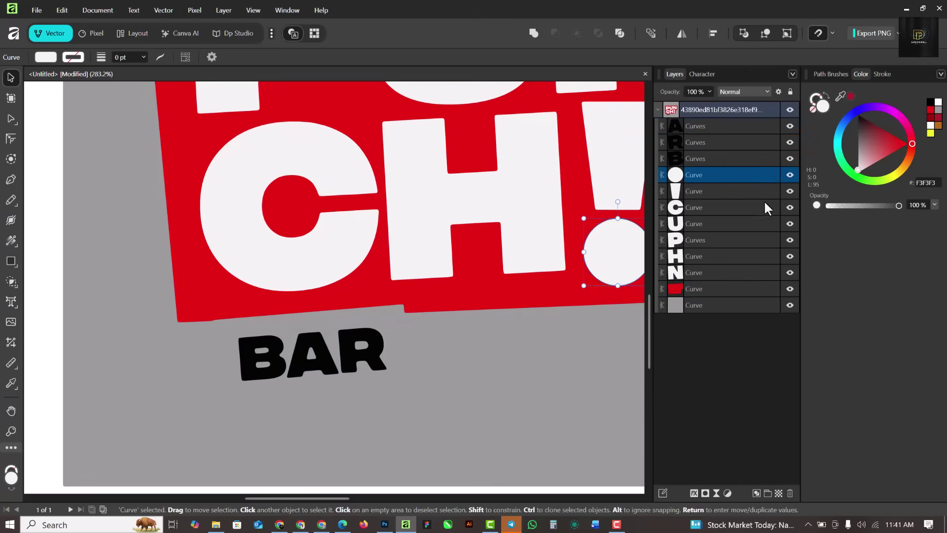
left_click(14, 257)
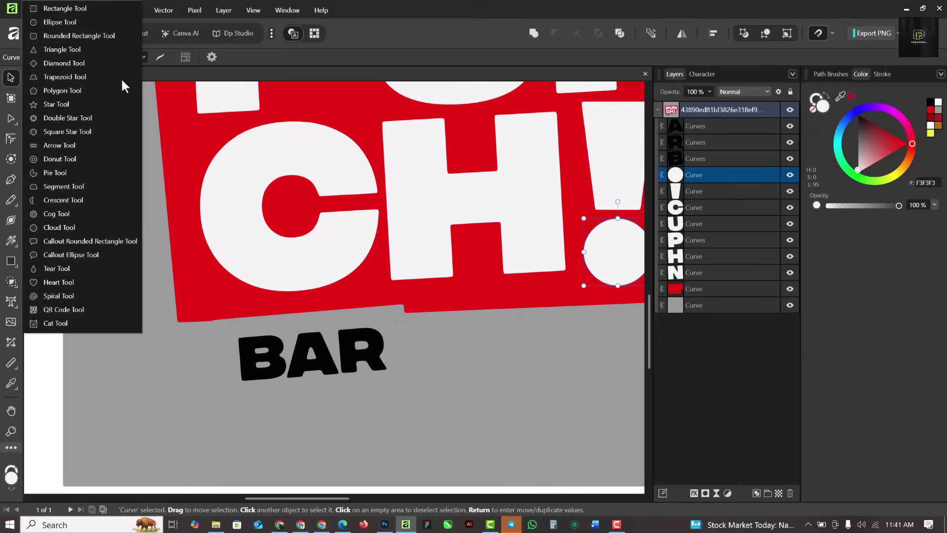
left_click(64, 8)
left_click_drag(221, 331, 408, 408)
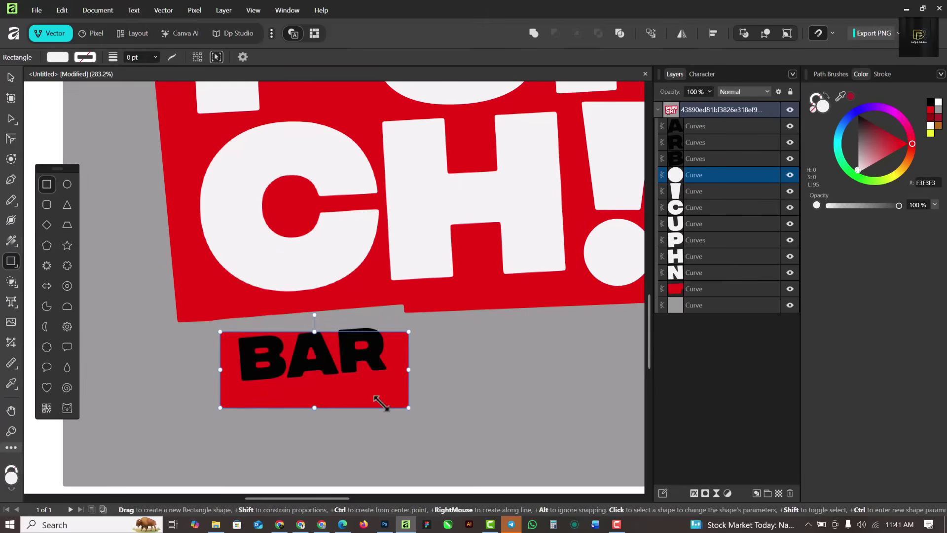
- Rotate the rectangle slightly counterclockwise to match the slant of BAR and reposition it so it frames the letters
scroll(383, 393, "up", 2)
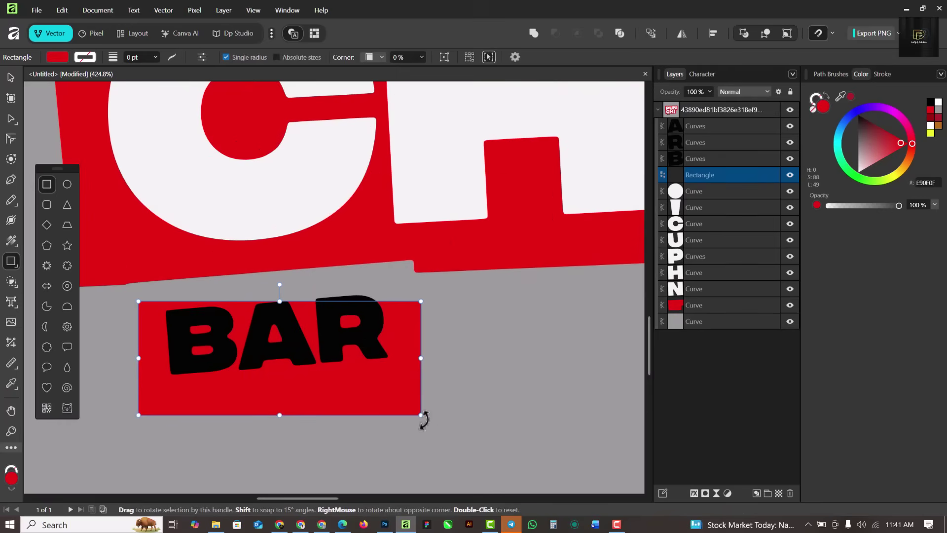
mouse_move(425, 416)
left_mouse_down()
mouse_move(430, 392)
mouse_move(430, 407)
left_mouse_up()
key("v")
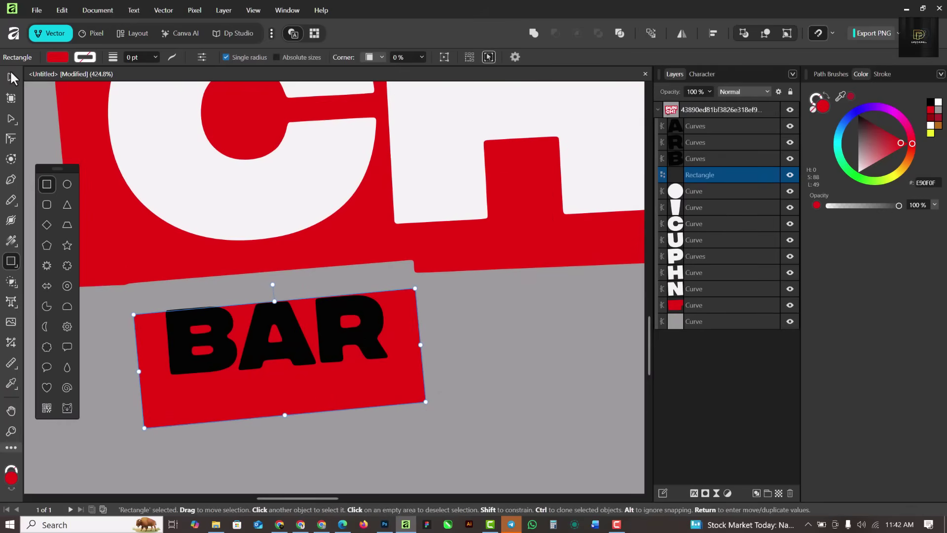
left_click_drag(291, 392, 282, 380)
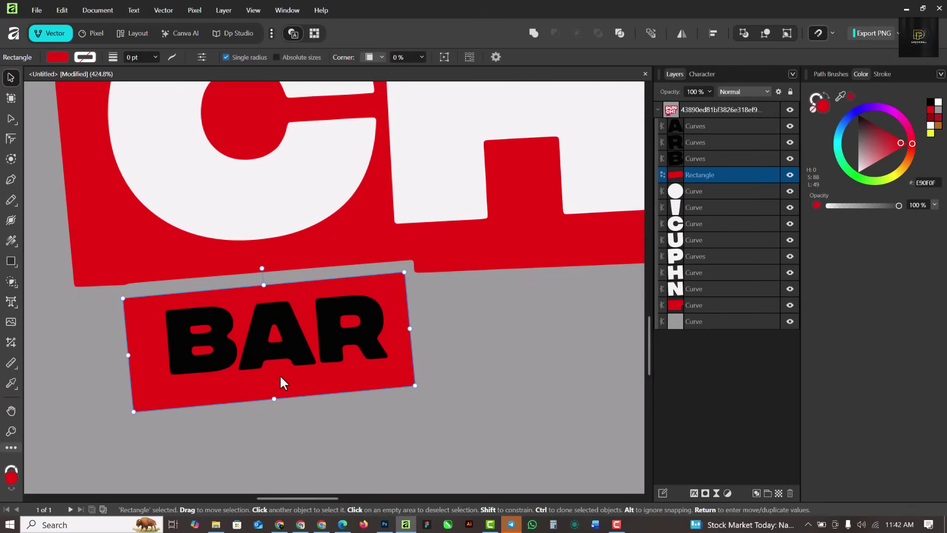
- Fill the tilted rectangle with white FFFFFF and recolor the three BAR letters to red E90F0F
left_click(936, 103)
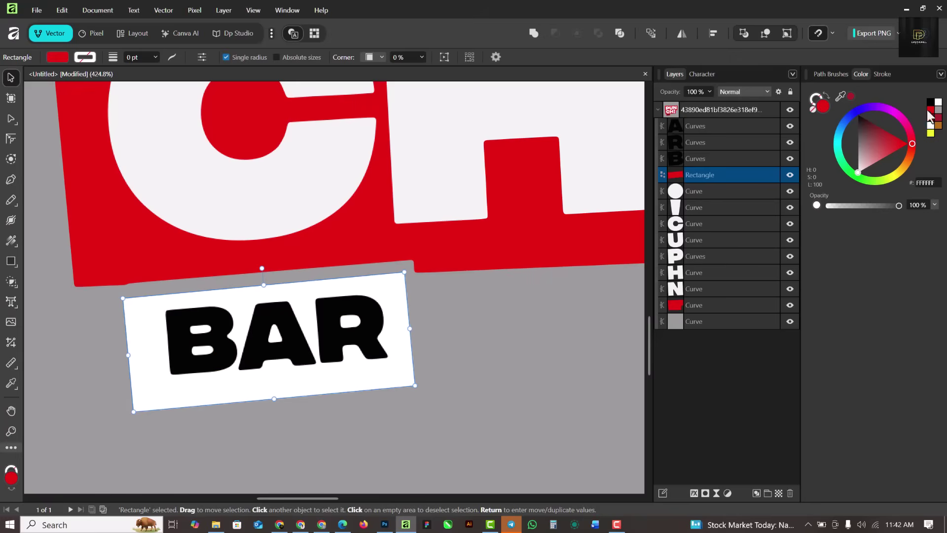
scroll(313, 285, "down", 5)
scroll(316, 270, "up", 2)
scroll(313, 335, "up", 3)
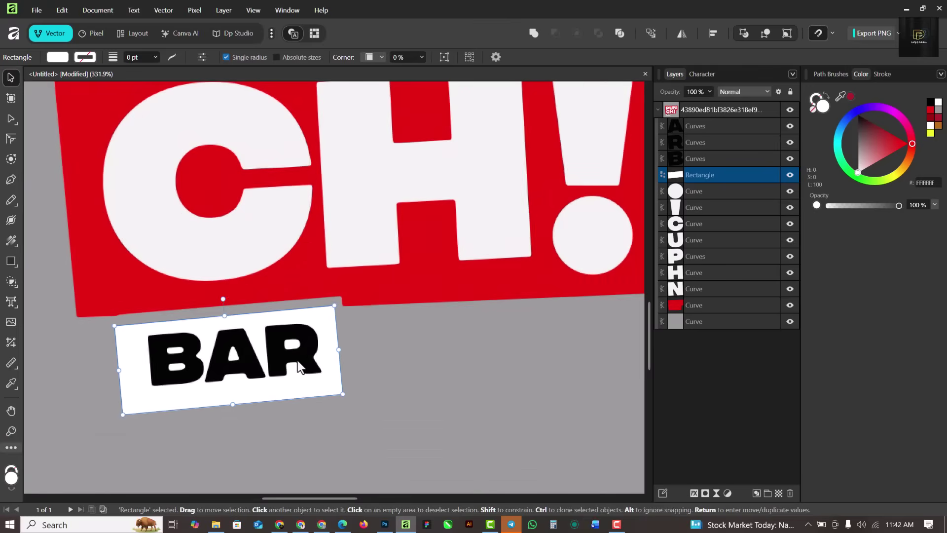
left_click(295, 351)
left_click(279, 352, "shift")
left_click(191, 380, "shift")
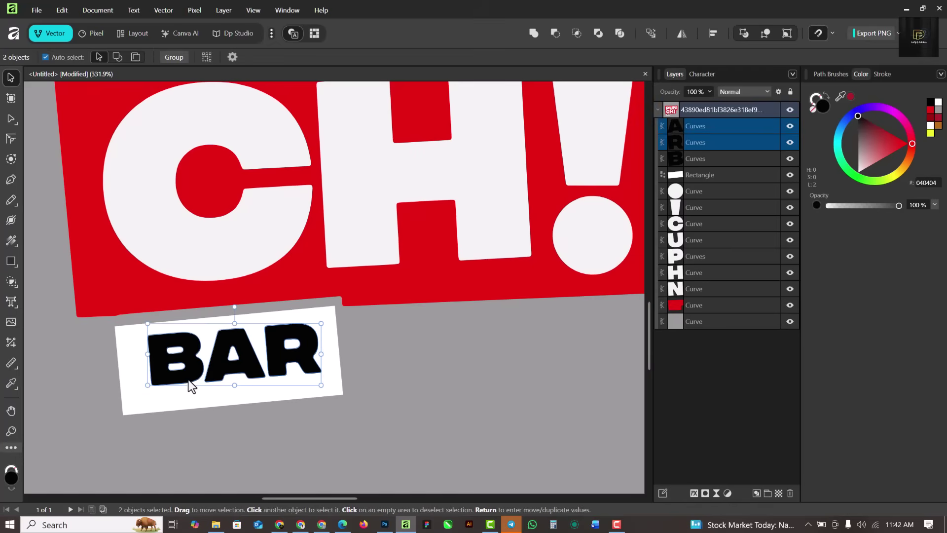
left_click(934, 115)
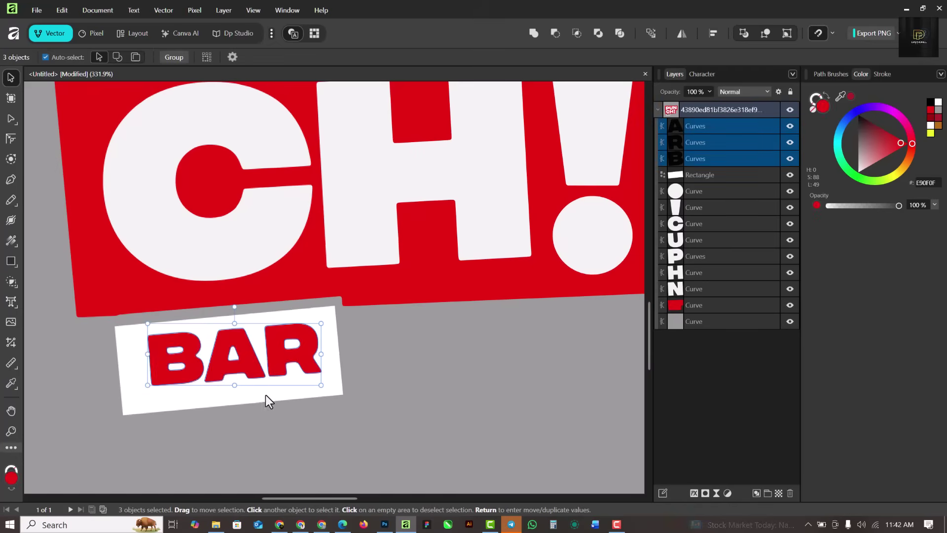
- Lighten the grey background square behind the logo to light grey E3E0E0
scroll(265, 394, "down", 7)
left_click(368, 390)
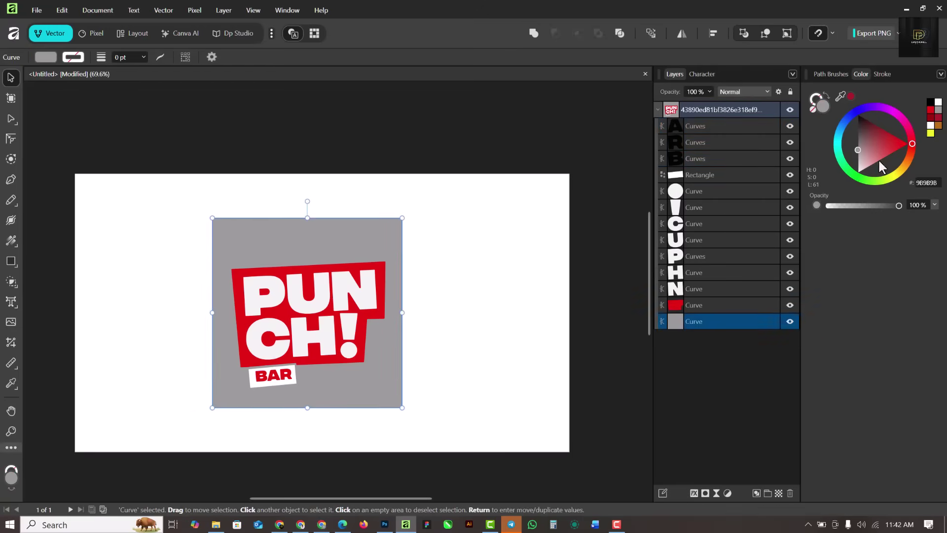
scroll(338, 254, "up", 2)
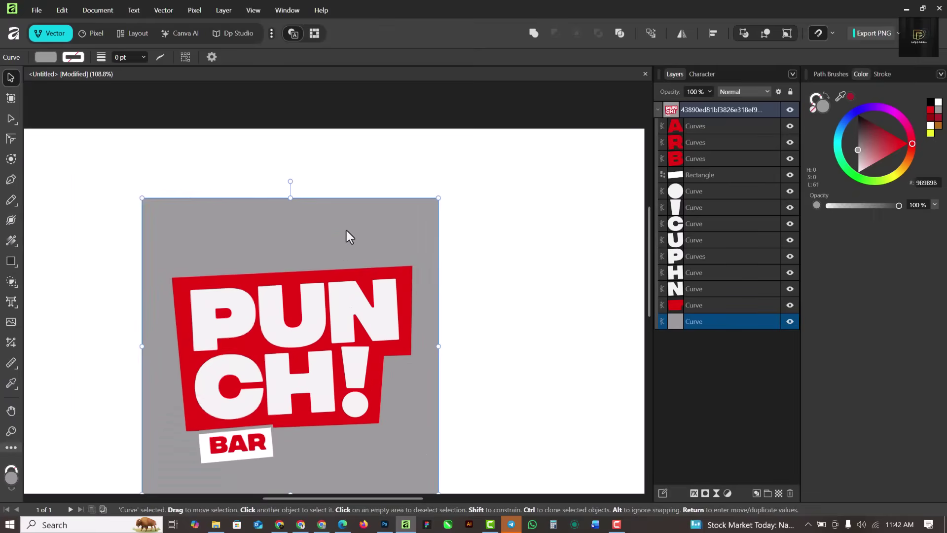
left_click_drag(859, 156, 860, 166)
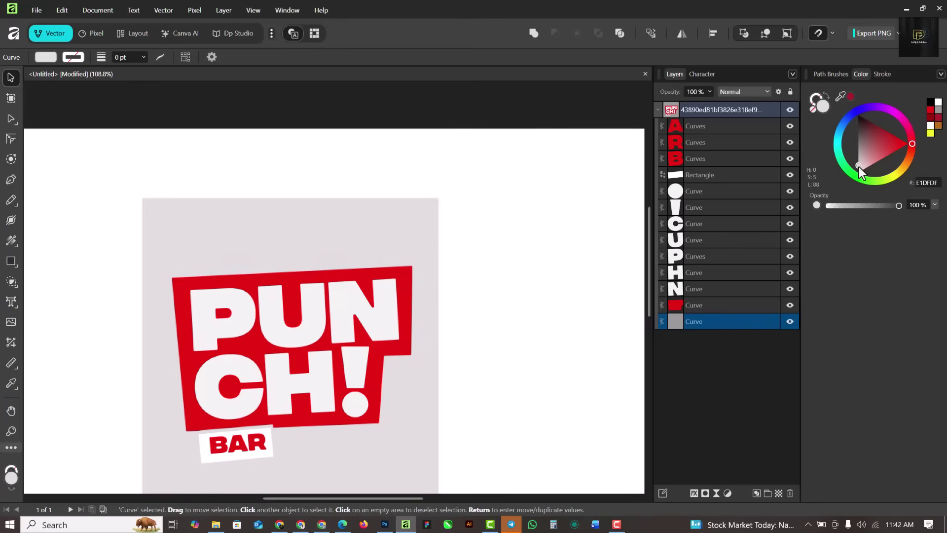
scroll(272, 254, "down", 2)
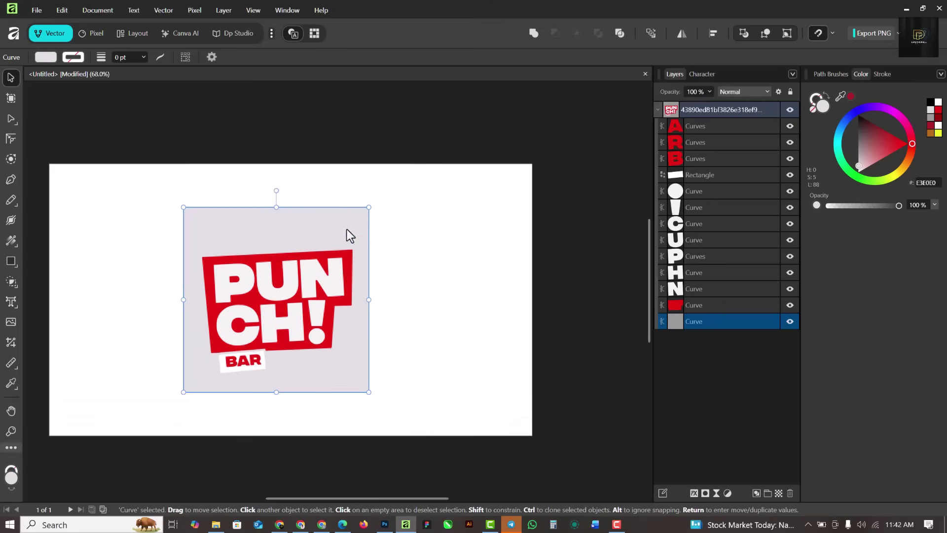
- Collapse and select the logo group, duplicate it, and place the two logos side by side on the page
left_click(658, 109)
left_click(726, 135)
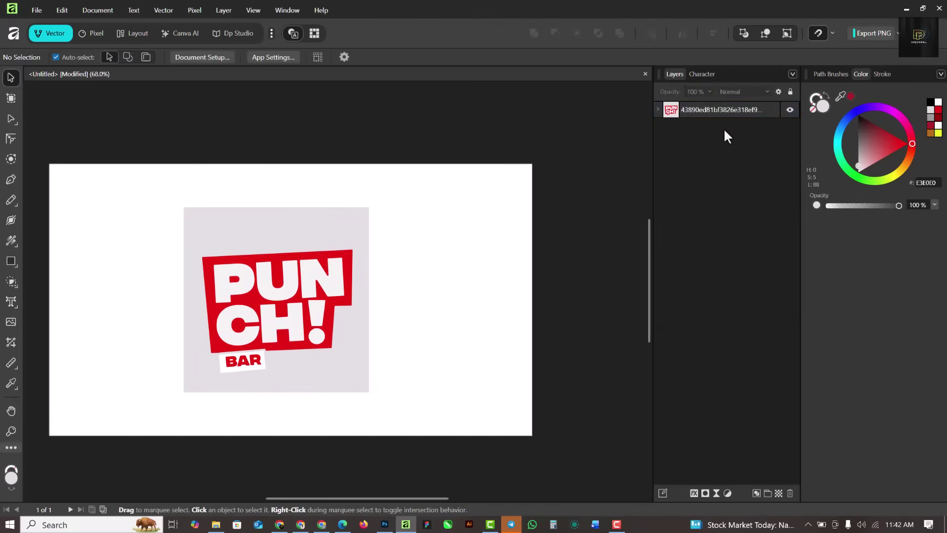
left_click(728, 110)
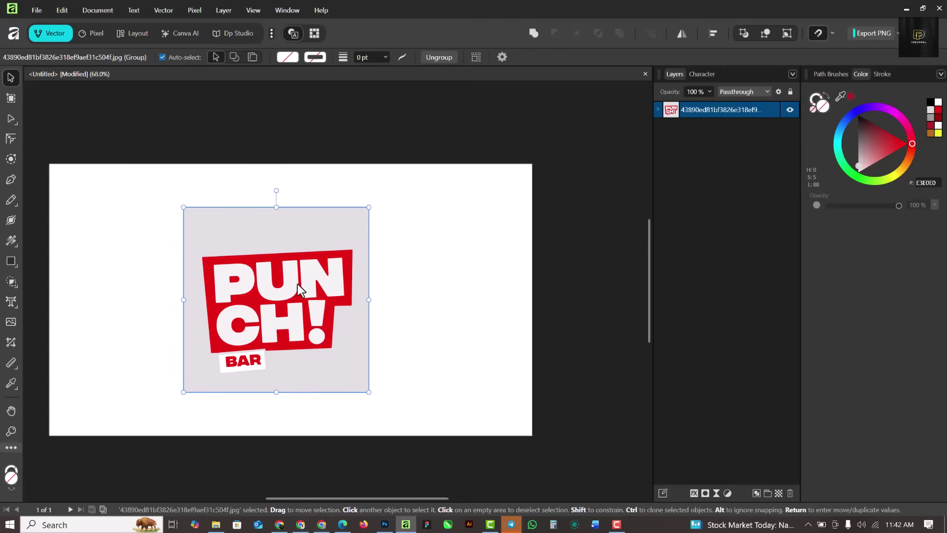
mouse_move(297, 283)
left_mouse_down()
mouse_move(224, 285)
mouse_move(461, 274)
mouse_move(434, 274)
left_mouse_up()
left_click(510, 228)
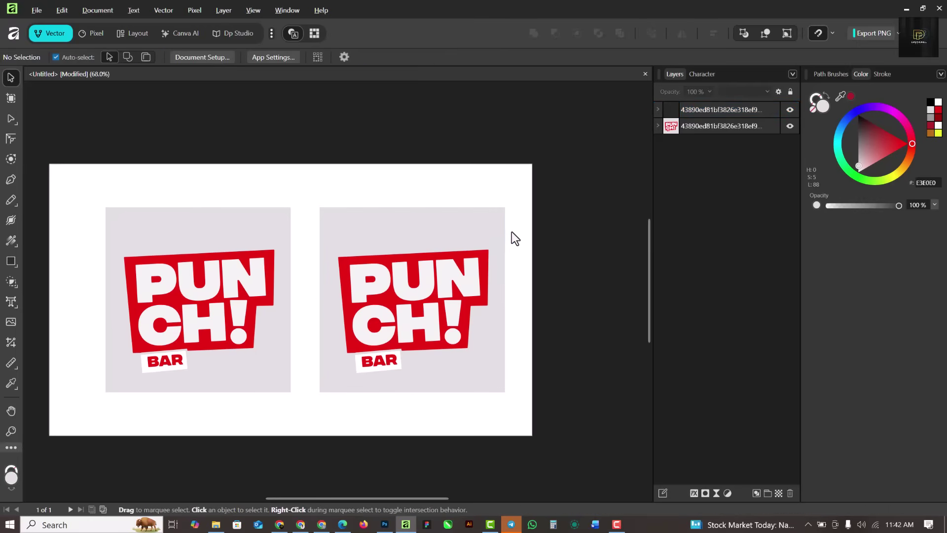
- In the duplicate logo, fill the background square with black 000000 and the shape behind PUNCH! with blue 0F74E9
left_click(478, 231)
double_click(479, 230)
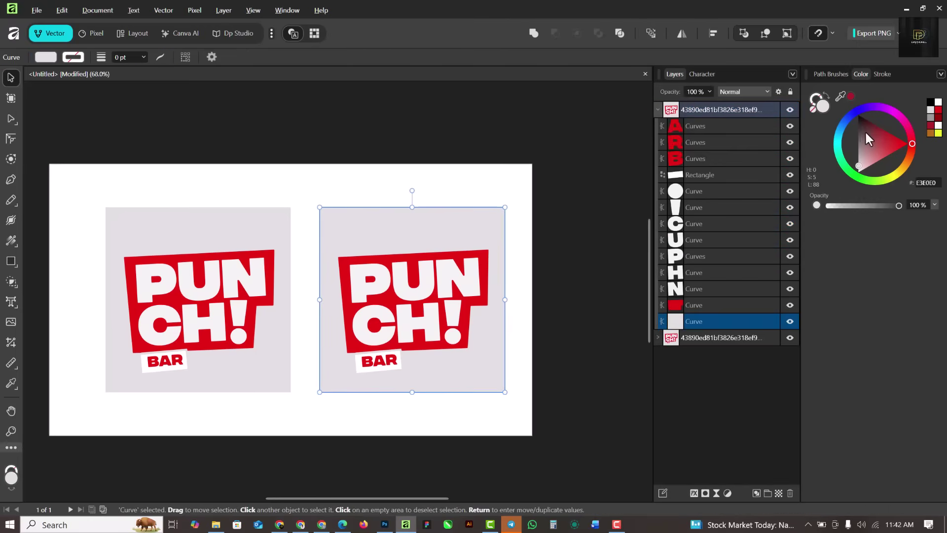
left_click(931, 103)
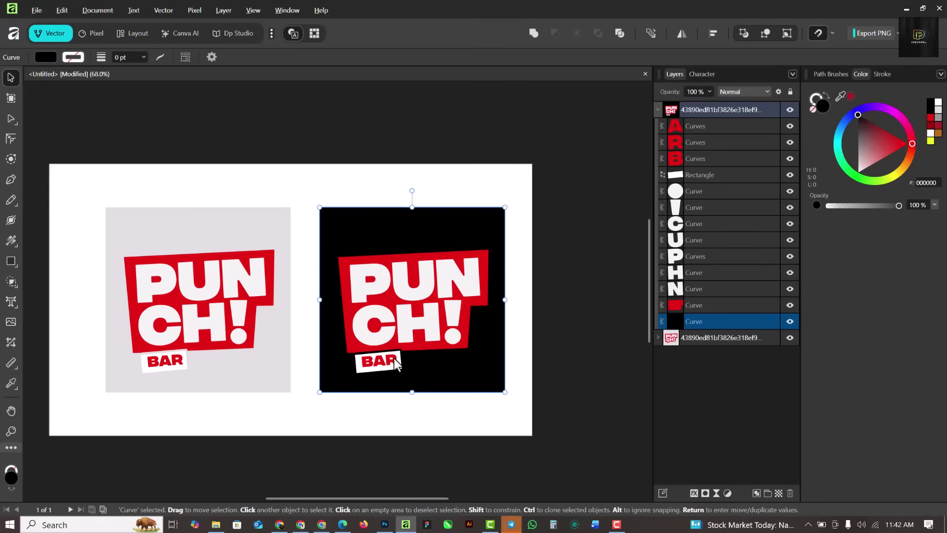
left_click(490, 249)
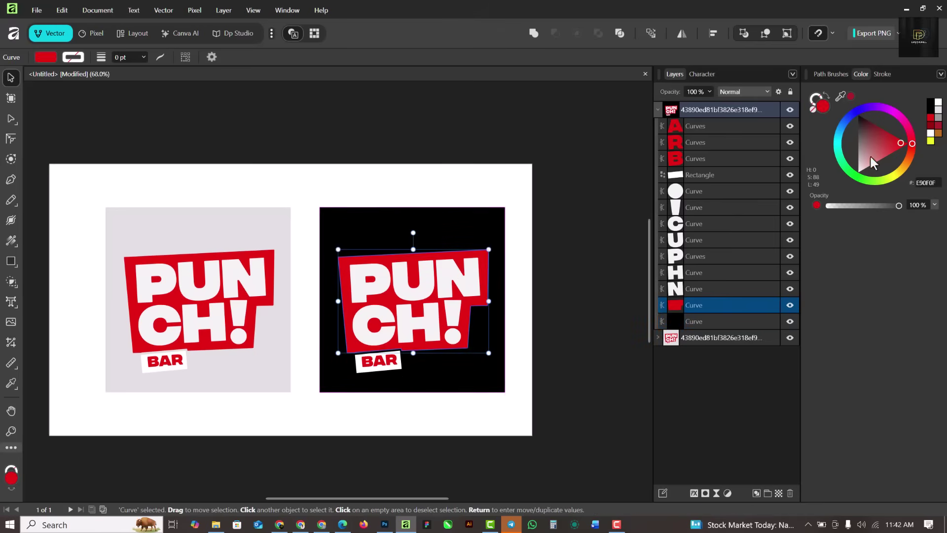
left_click_drag(913, 143, 848, 125)
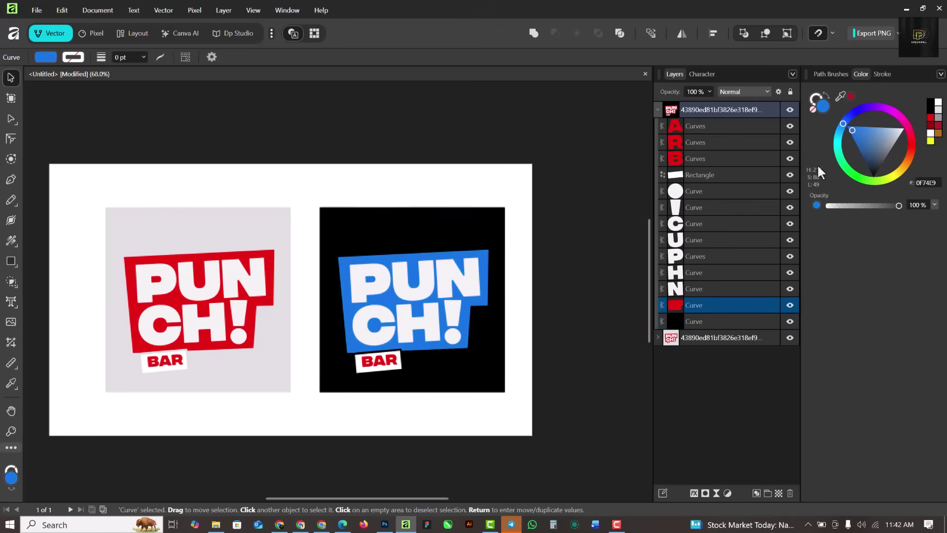
- Apply the blue from behind PUNCH! to the duplicate's three BAR letters with the Color Picker, magnification turned off
scroll(365, 349, "up", 5)
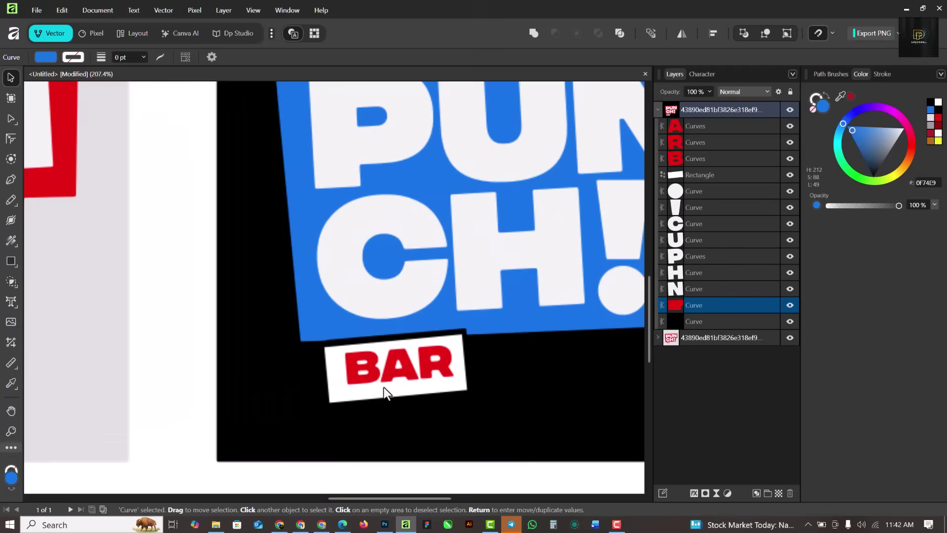
left_click(410, 374)
left_click(417, 380, "shift")
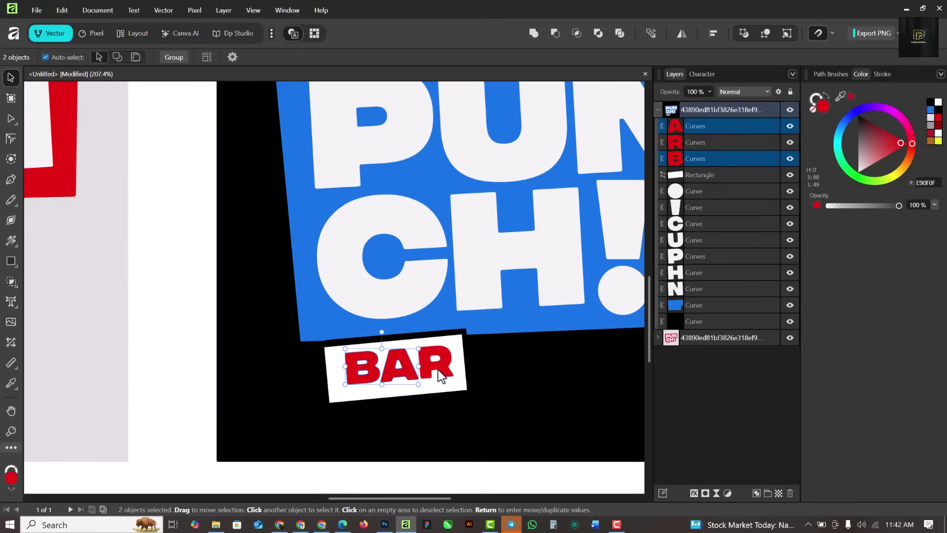
left_click(441, 365, "shift")
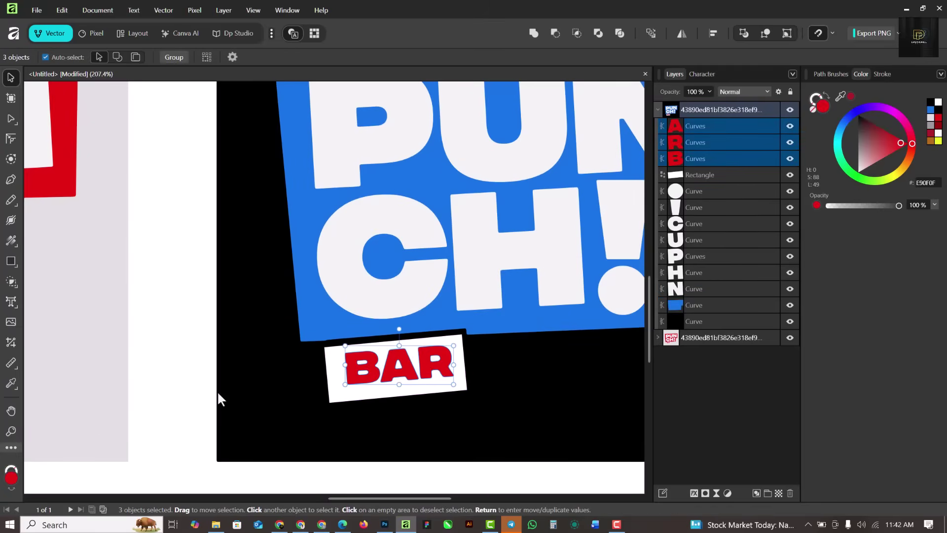
left_click(10, 383)
left_click_drag(402, 340, 84, 138)
left_click(99, 55)
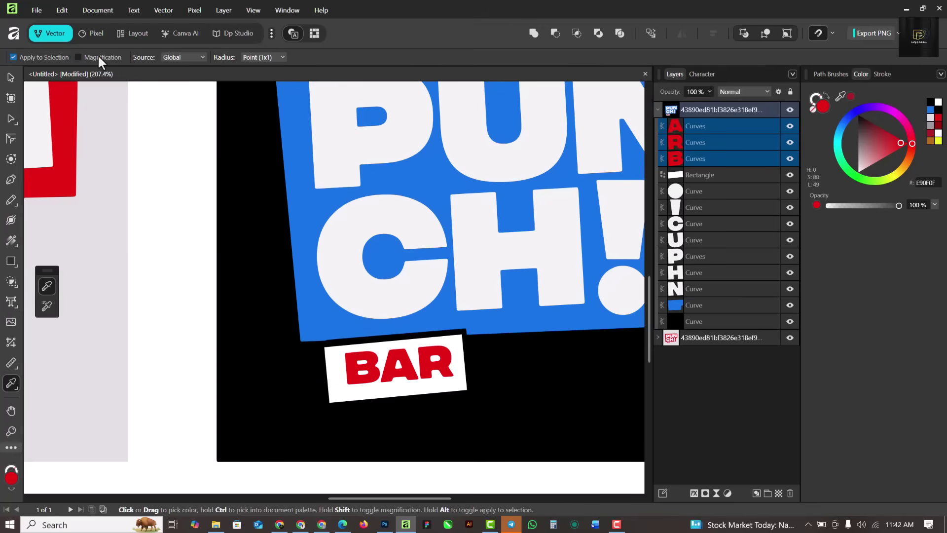
left_click(328, 332)
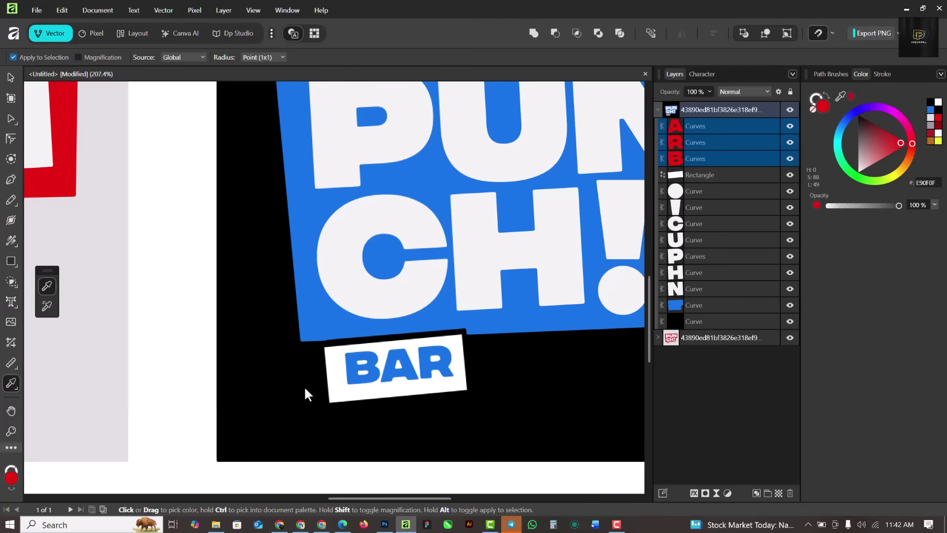
scroll(304, 385, "down", 4)
scroll(303, 386, "down", 3)
scroll(304, 385, "up", 2)
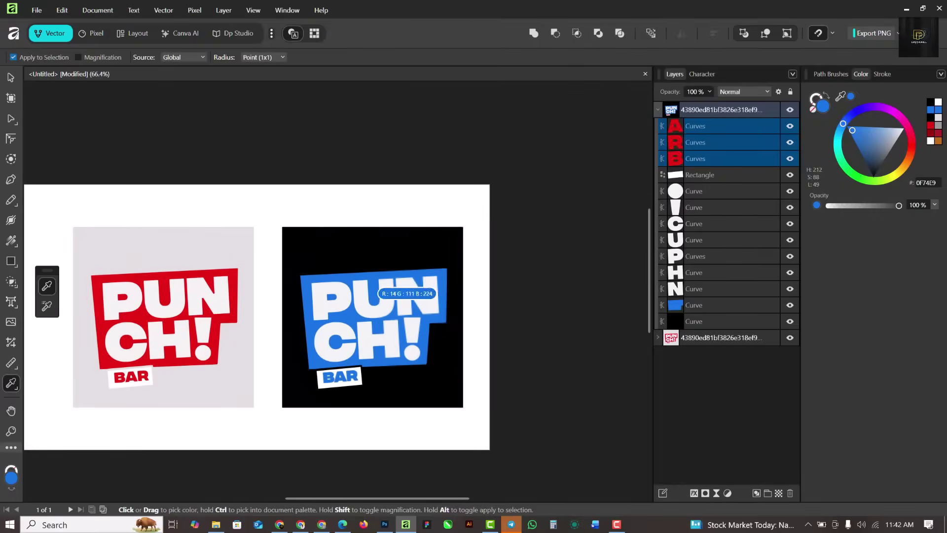
left_click(11, 78)
- Collapse the blue logo's layer group and select the group of the original red logo
scroll(342, 212, "down", 1)
scroll(214, 267, "up", 3)
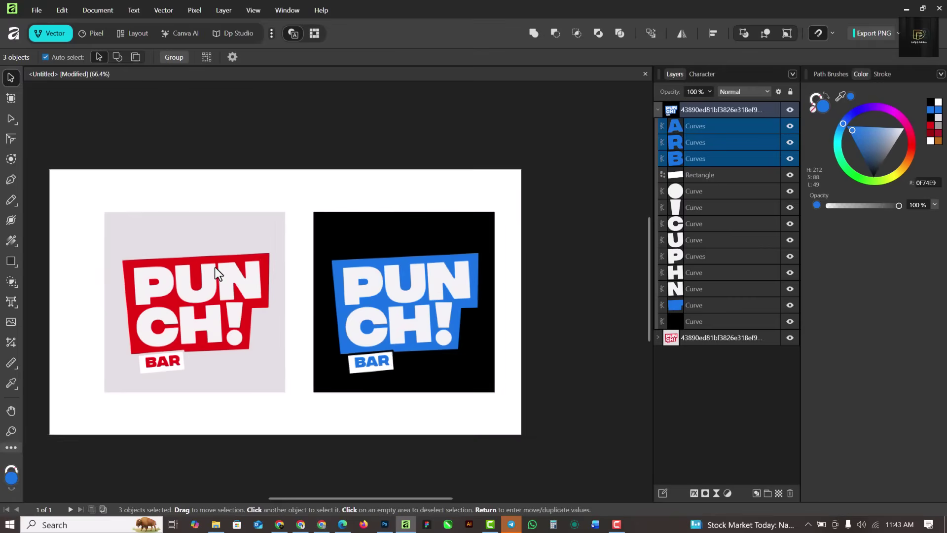
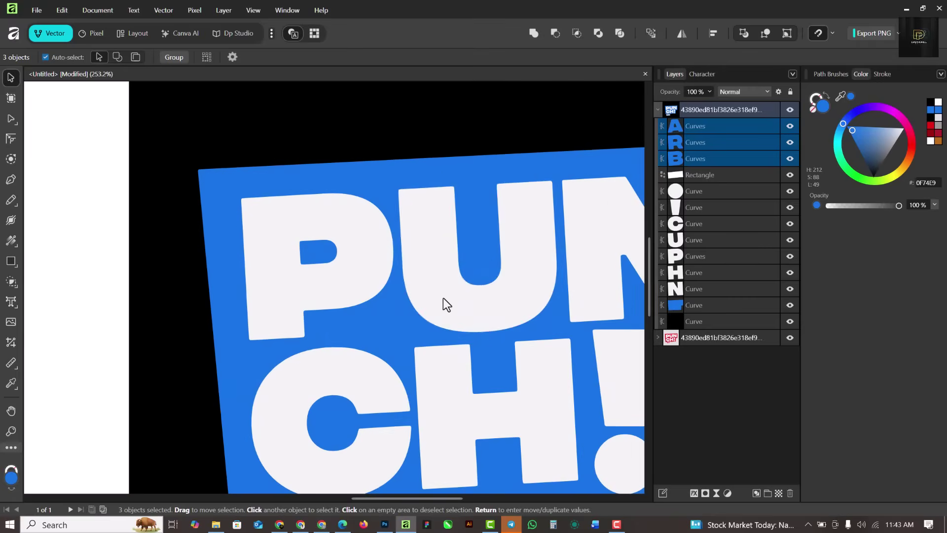
scroll(428, 278, "down", 5)
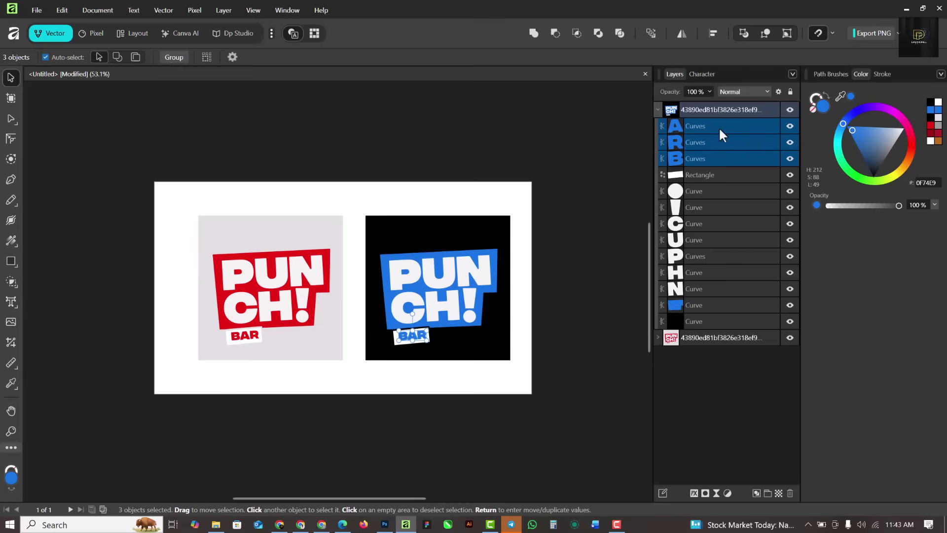
left_click(658, 109)
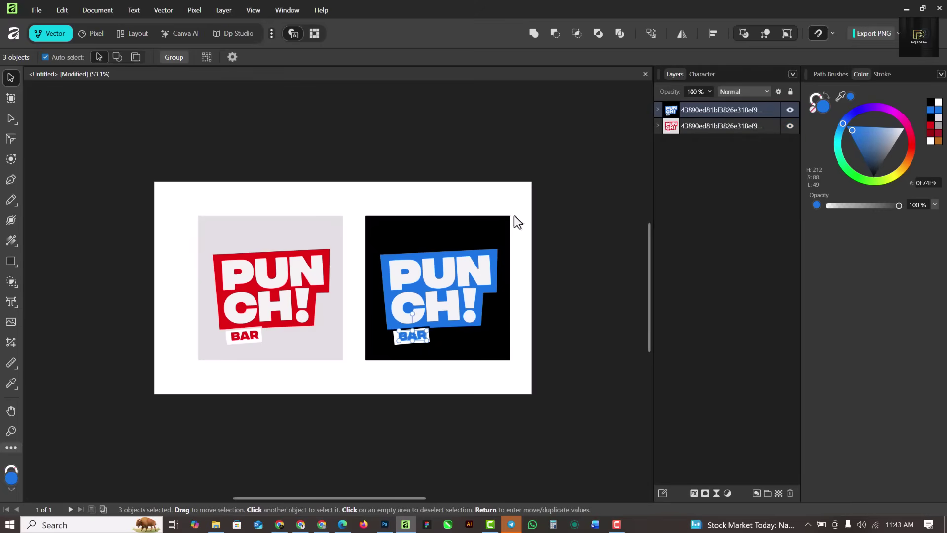
left_click(736, 123)
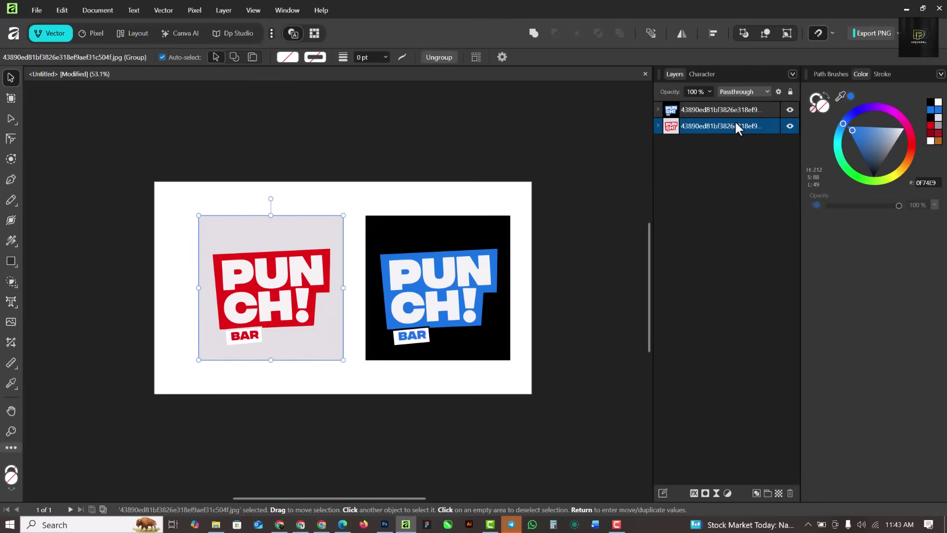
- Select the red and blue logo groups together and delete both from the page
left_click(743, 111, "shift")
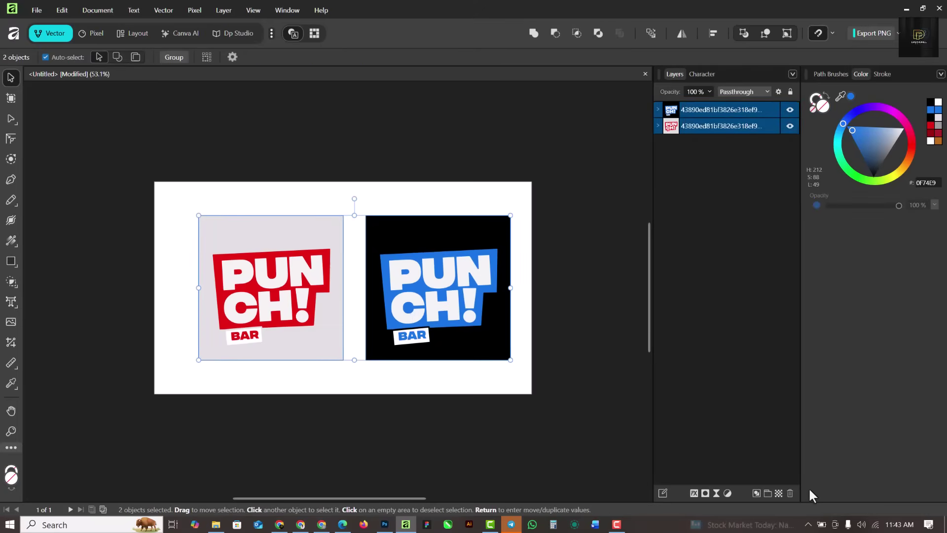
left_click(790, 492)
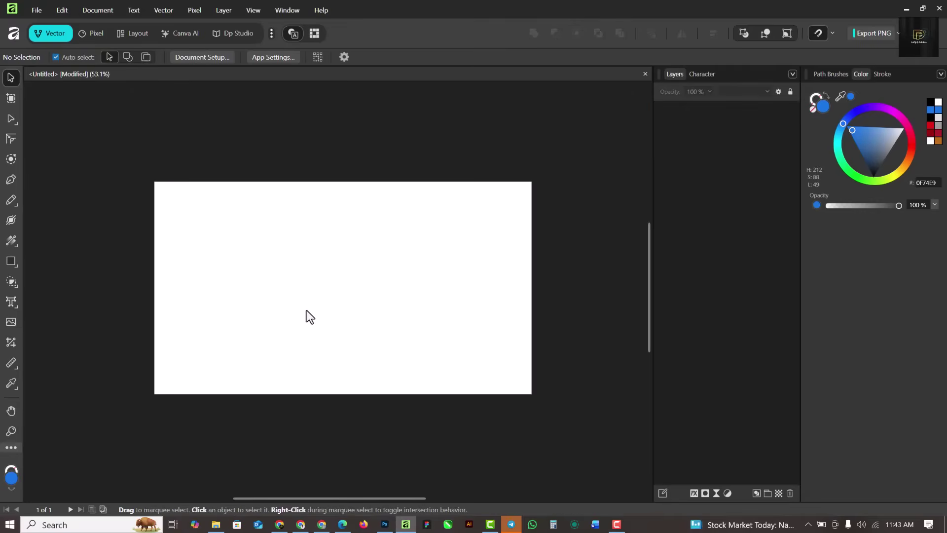
key("ctrl+0")
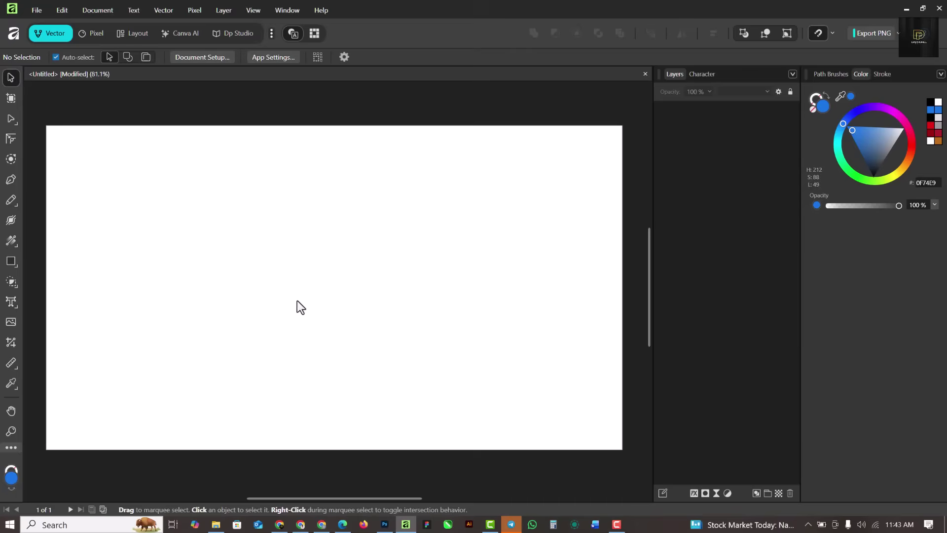
- Place the pink, white and black Juiced logo image from the IMAGE TRACE folder onto the empty page
left_click(222, 527)
left_click(178, 89)
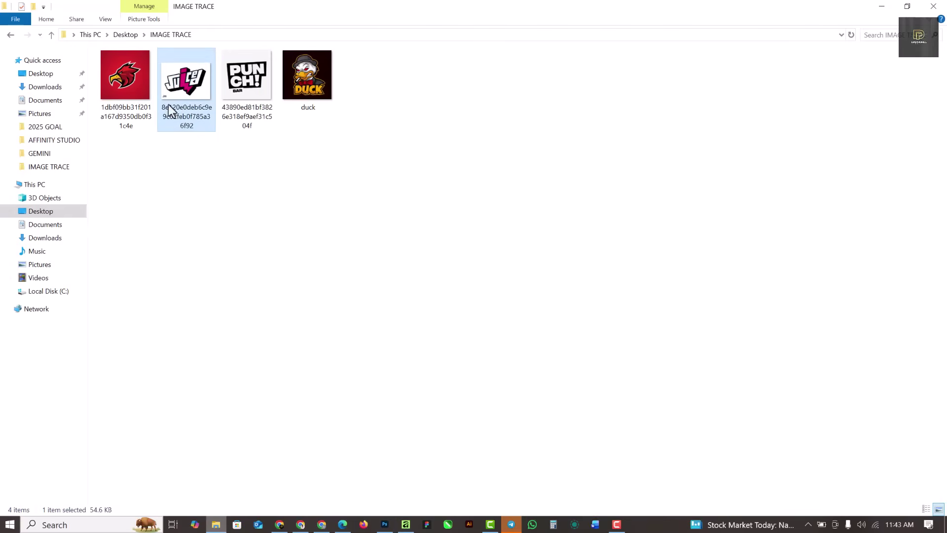
left_click_drag(191, 76, 314, 291)
scroll(326, 297, "up", 1)
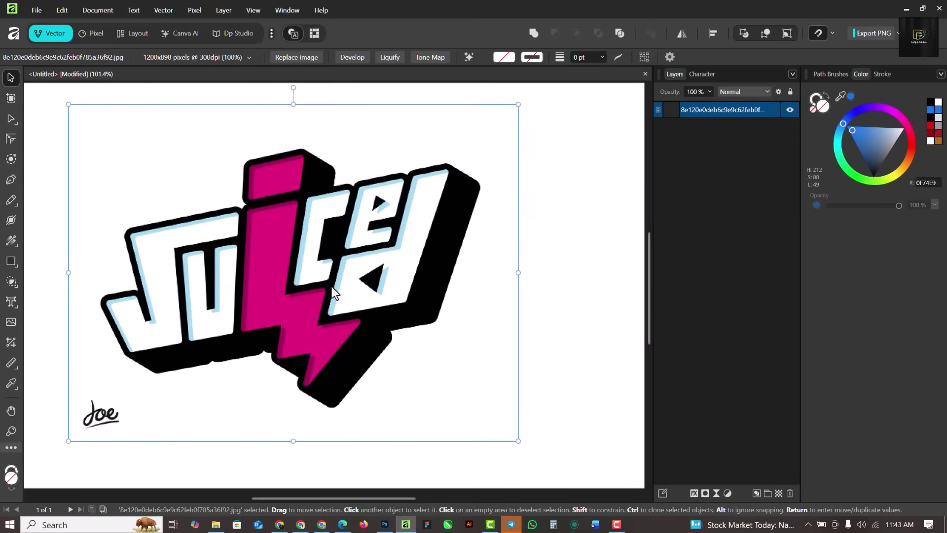
- Start Image Trace on the placed Juiced logo and show its preview as a mirrored before/after view
scroll(328, 277, "up", 4)
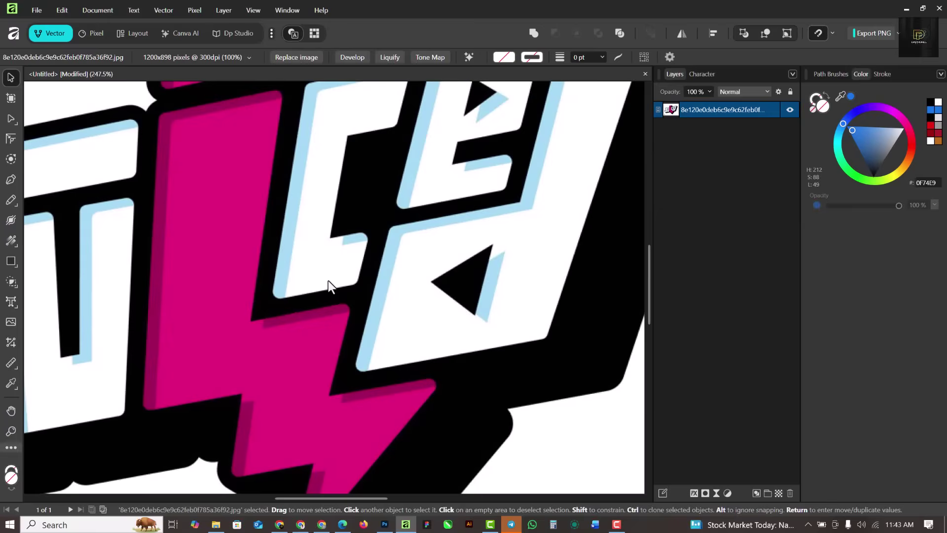
scroll(328, 281, "down", 4)
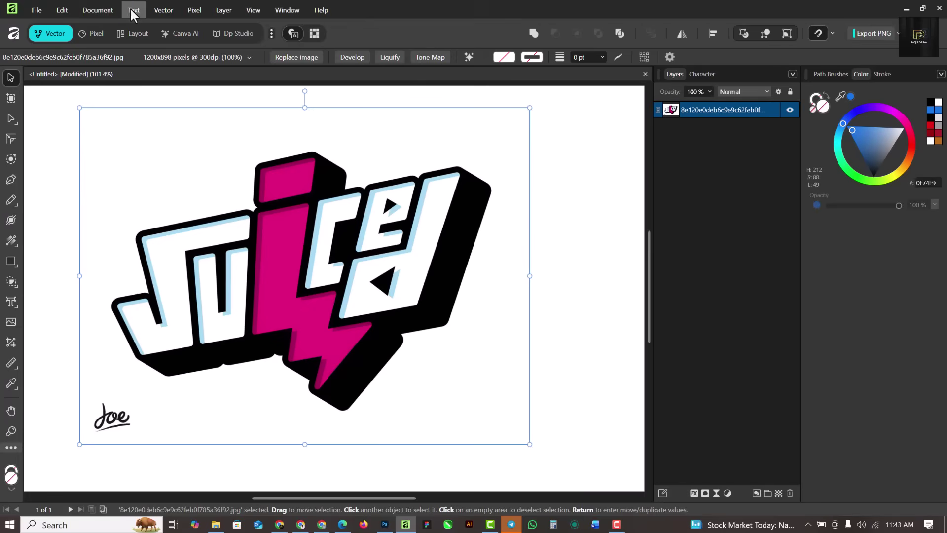
left_click(167, 8)
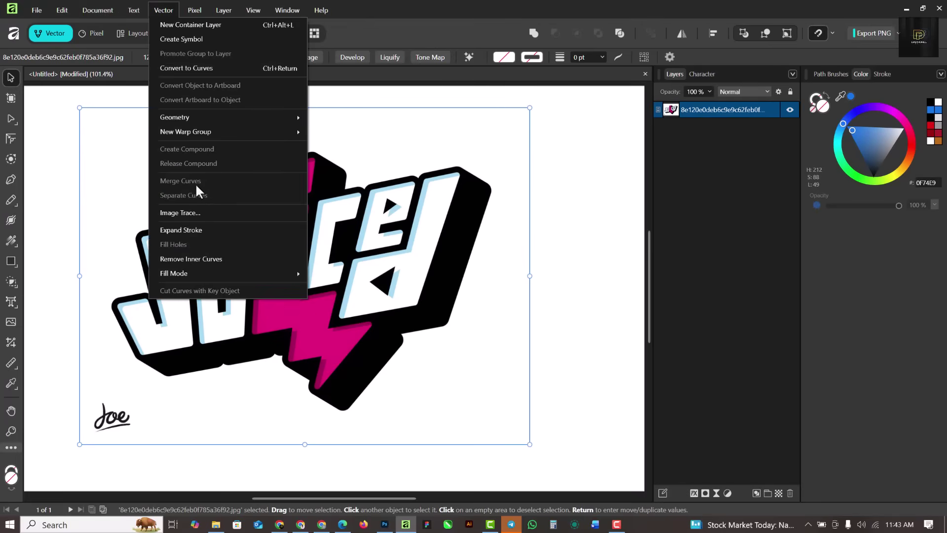
left_click(187, 213)
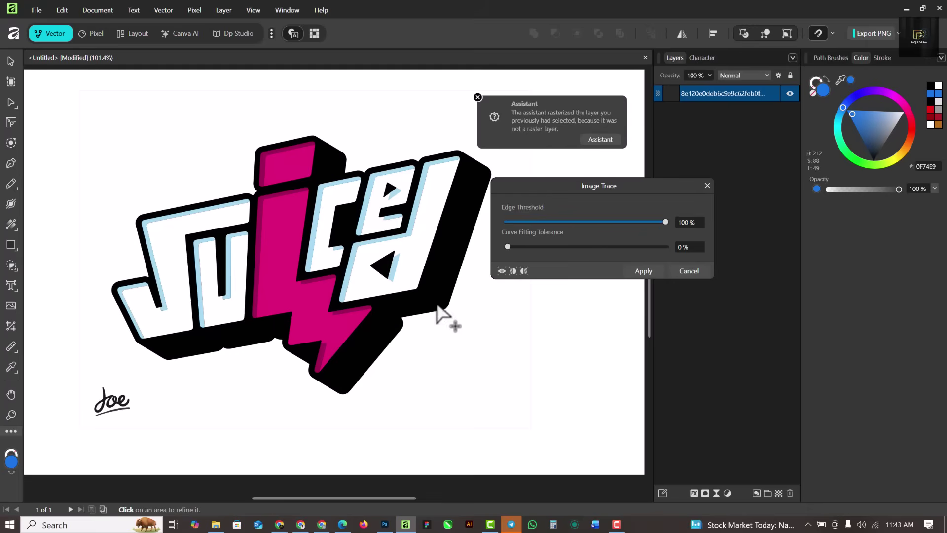
left_click(524, 271)
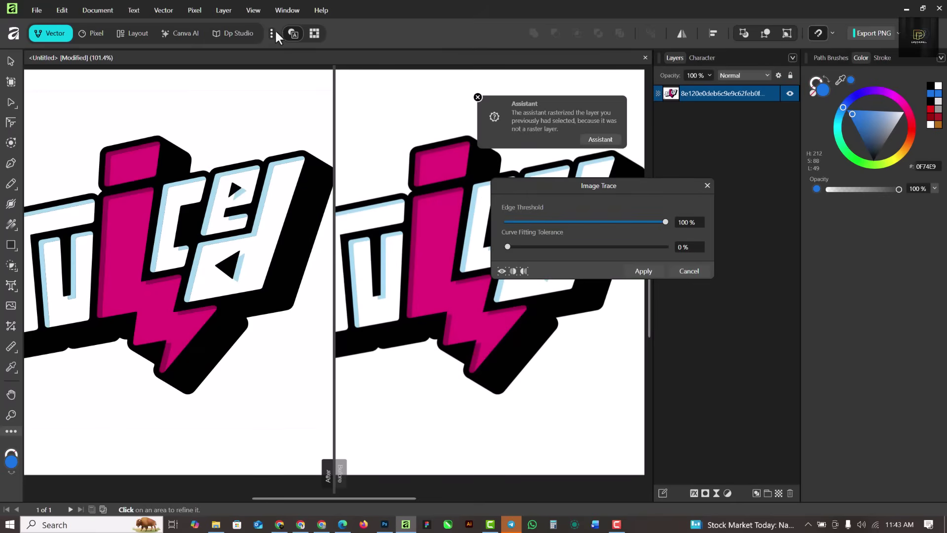
- Compare the traced and original edges around the J and U letters in the before/after preview
left_click(314, 33)
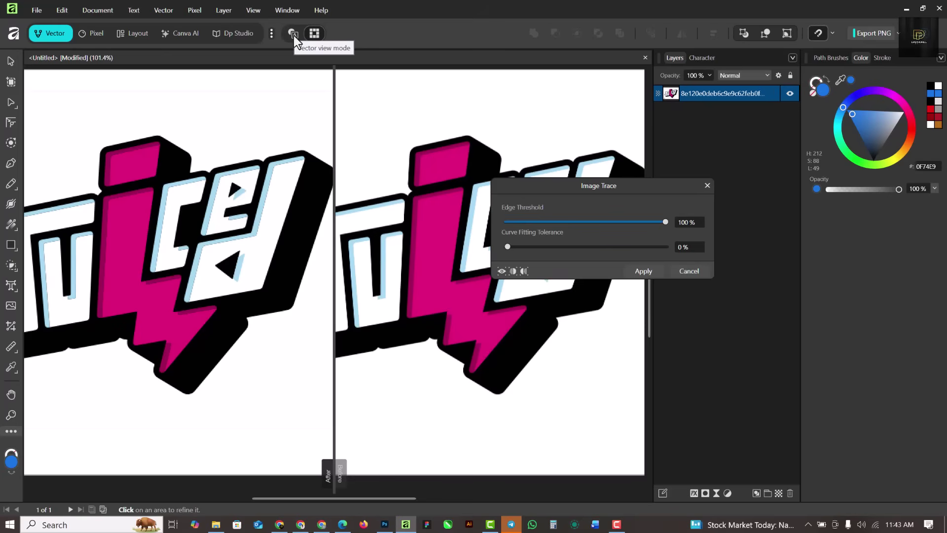
left_click(293, 34)
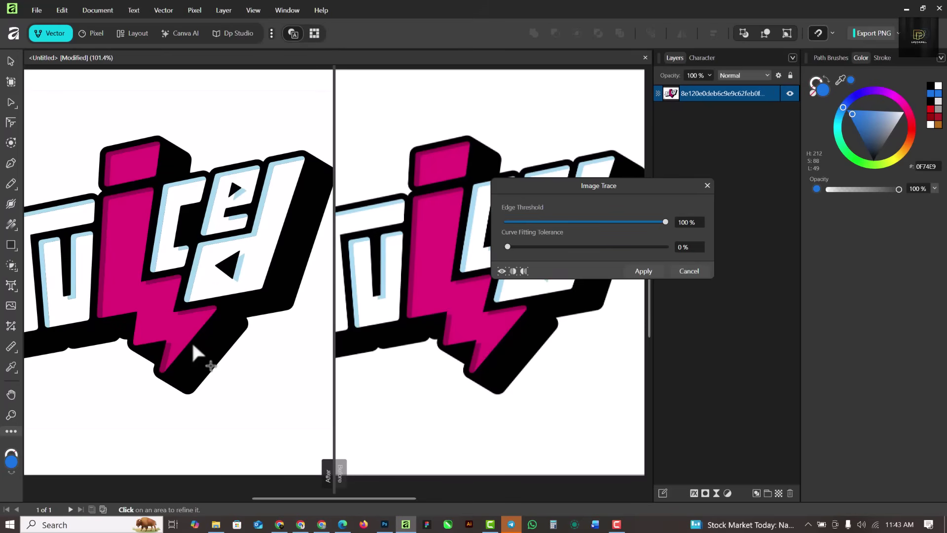
scroll(281, 337, "down", 2)
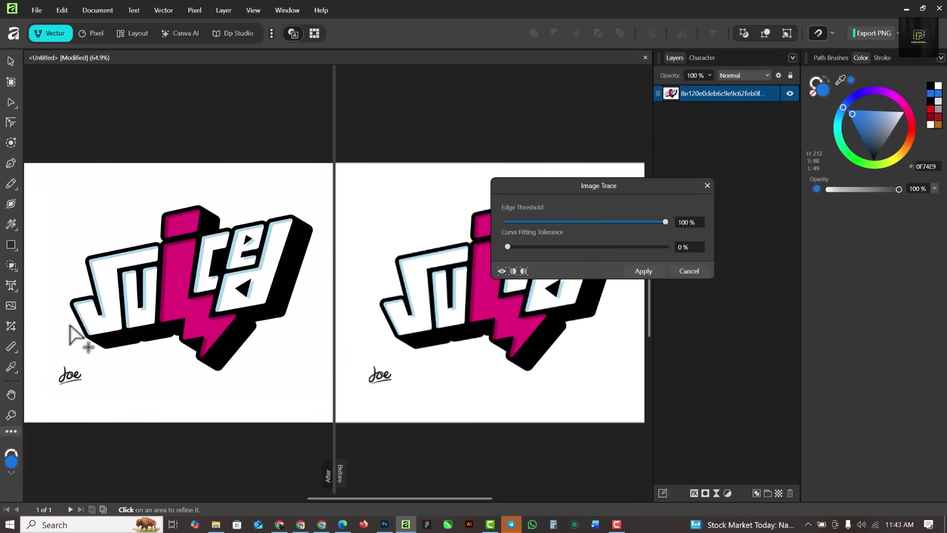
scroll(183, 274, "up", 6)
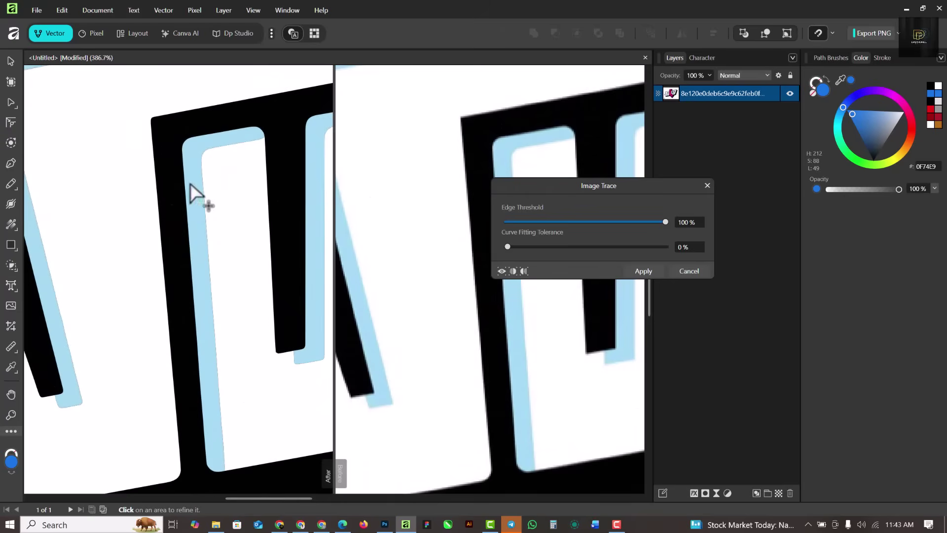
scroll(190, 183, "down", 2)
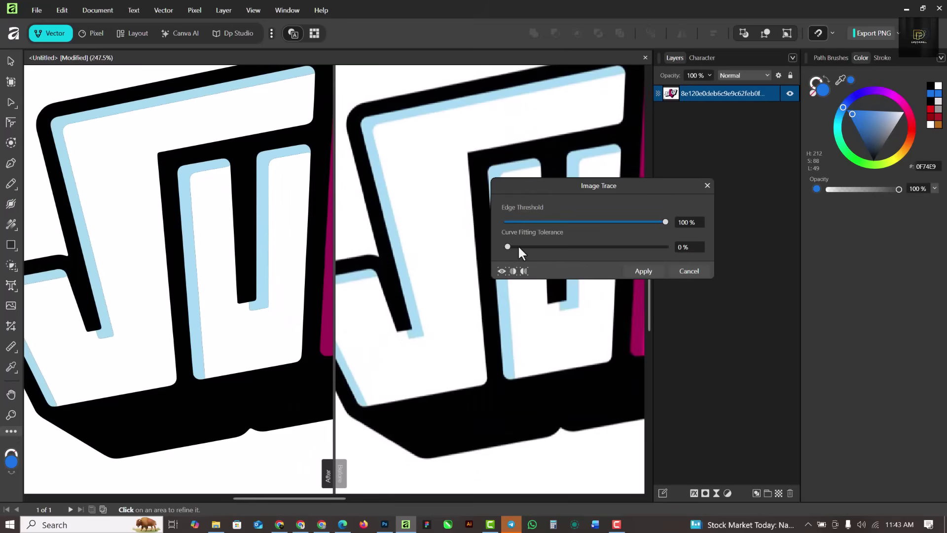
scroll(178, 296, "up", 1)
scroll(287, 218, "up", 1)
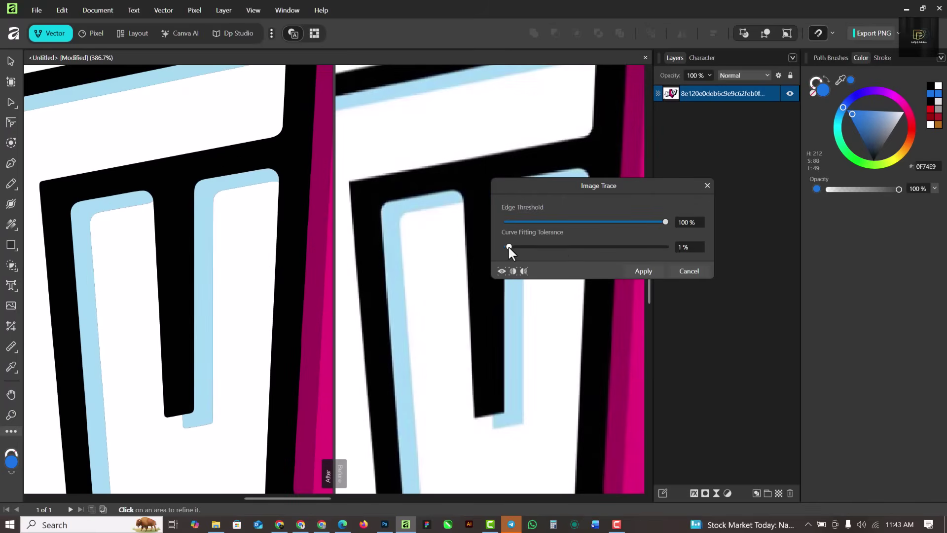
- Raise the trace's Curve Fitting Tolerance to 100%, keeping the Edge Threshold at 100%
left_click_drag(508, 247, 608, 248)
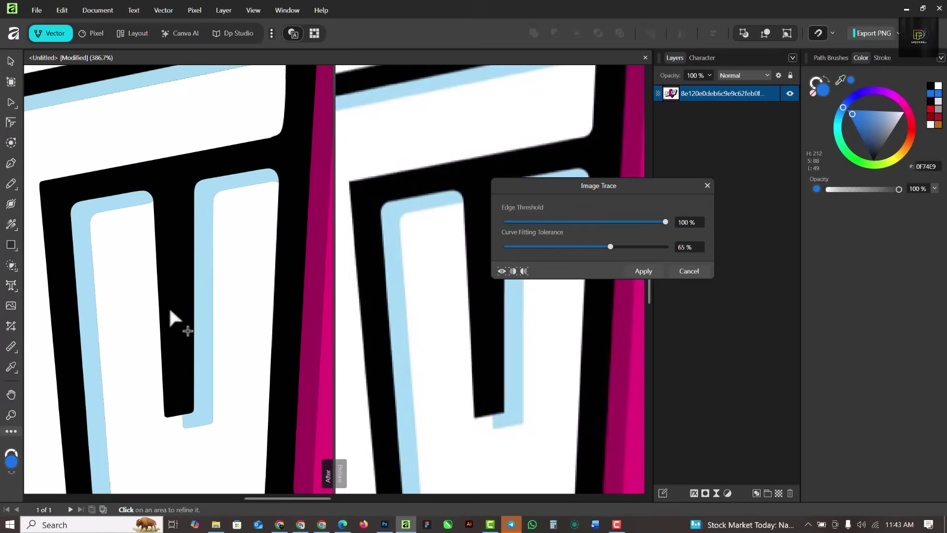
scroll(169, 313, "down", 6)
scroll(168, 313, "up", 6)
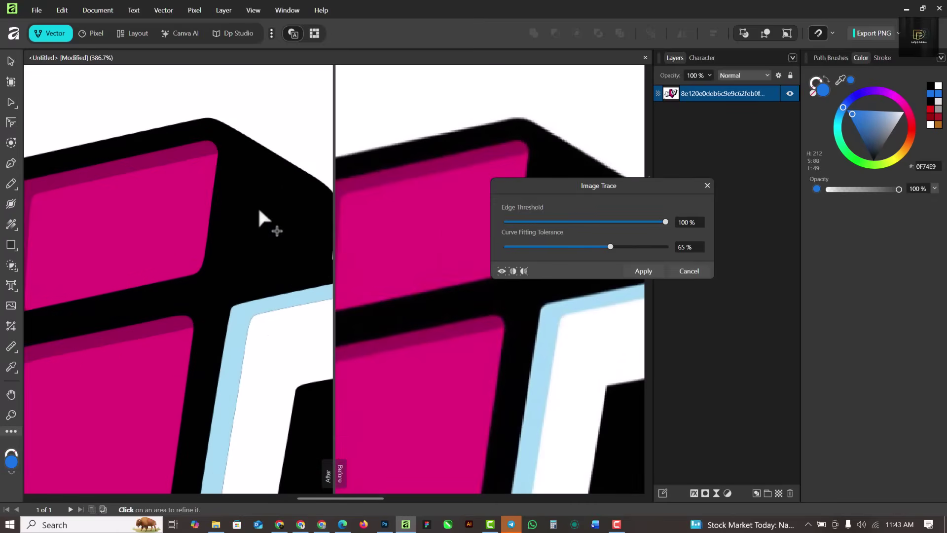
left_click_drag(612, 247, 640, 247)
scroll(241, 250, "down", 5)
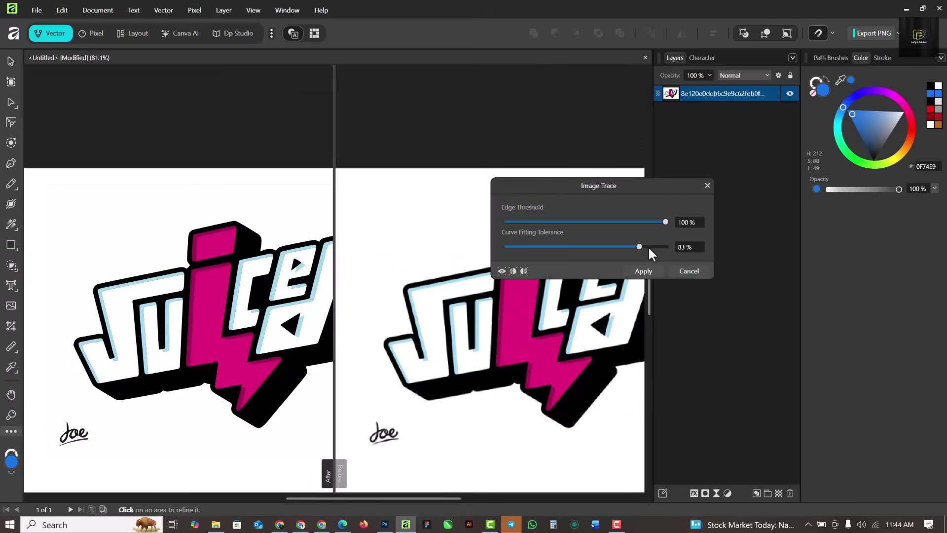
left_click(638, 248)
left_click_drag(638, 248, 667, 247)
scroll(250, 395, "up", 5)
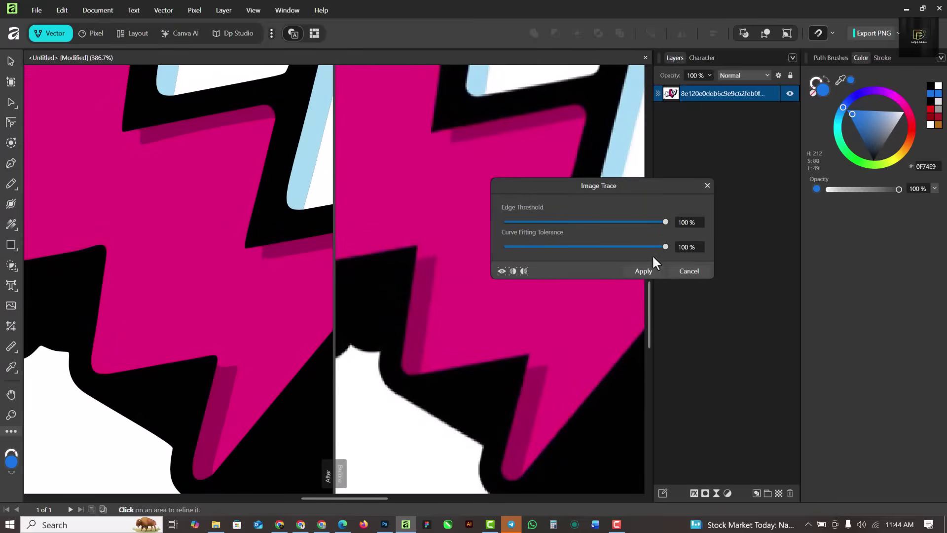
left_click_drag(584, 249, 739, 261)
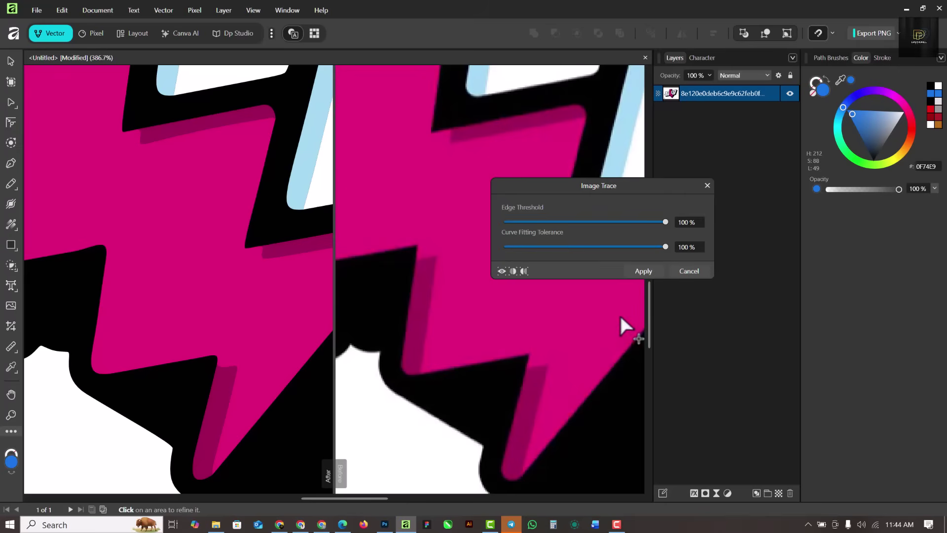
- Check the lightning bolt and lettering in the trace preview and apply the trace
scroll(206, 320, "down", 6)
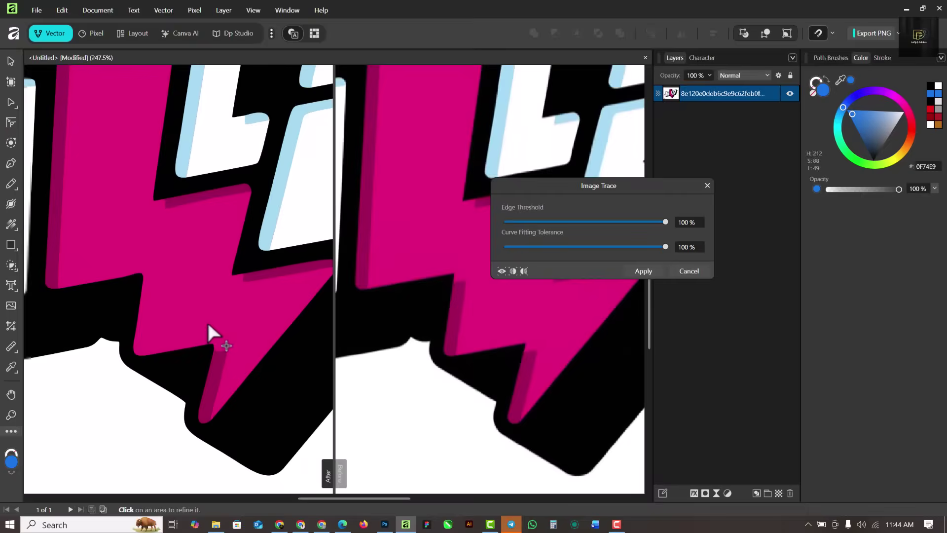
scroll(206, 320, "up", 3)
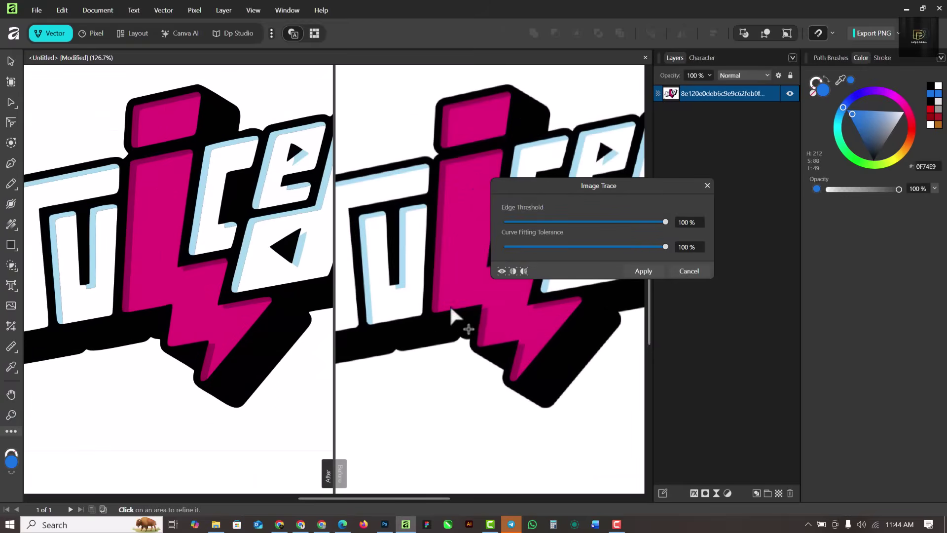
scroll(449, 304, "down", 1)
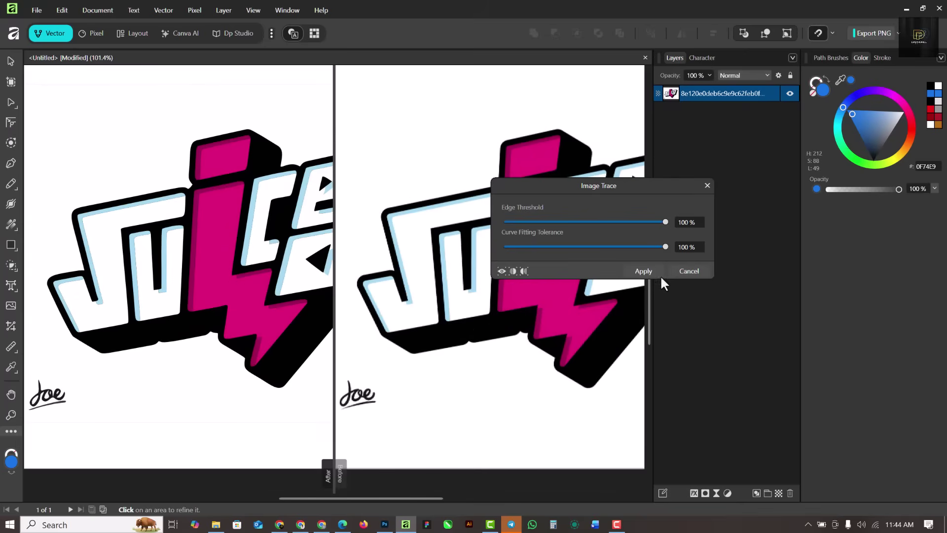
left_click(644, 271)
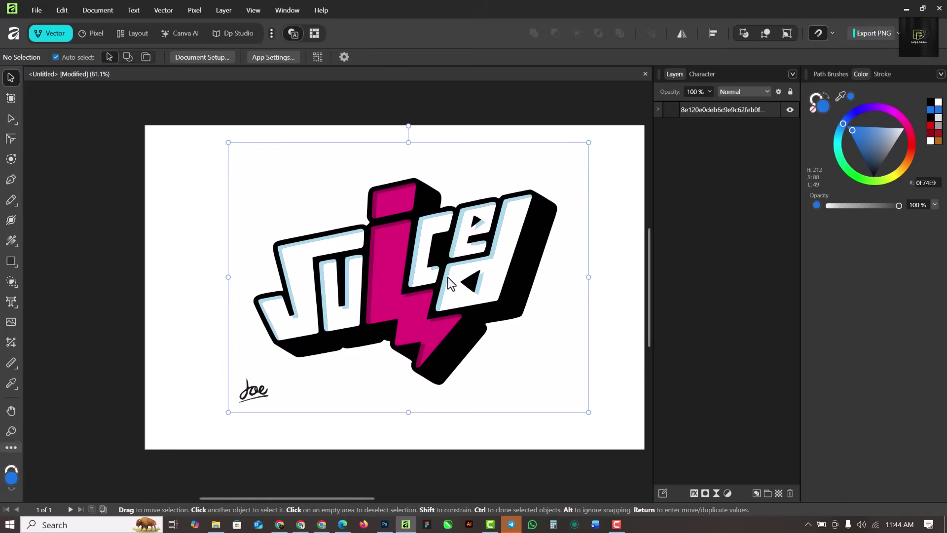
- Examine the traced group's list of curves and the separate curves that form the small signature below the logo
left_click(658, 110)
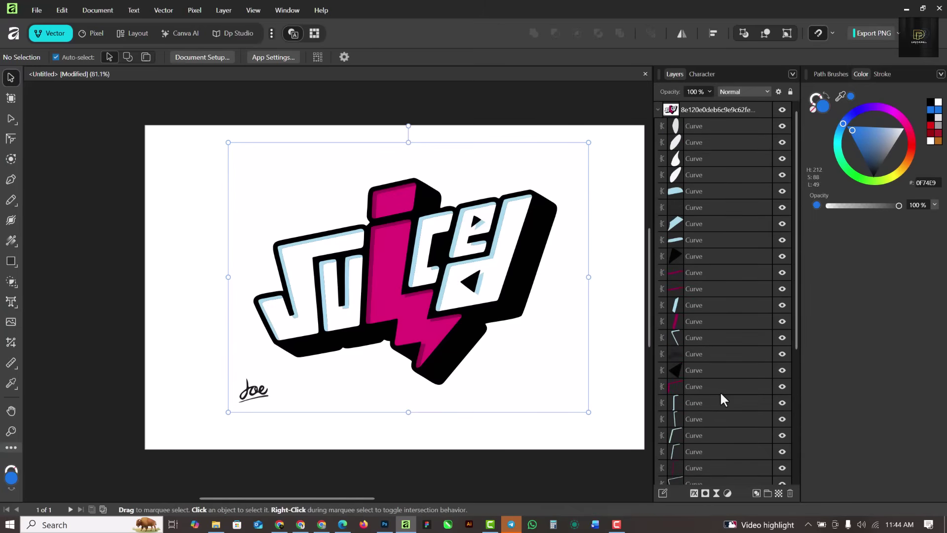
left_click(658, 109)
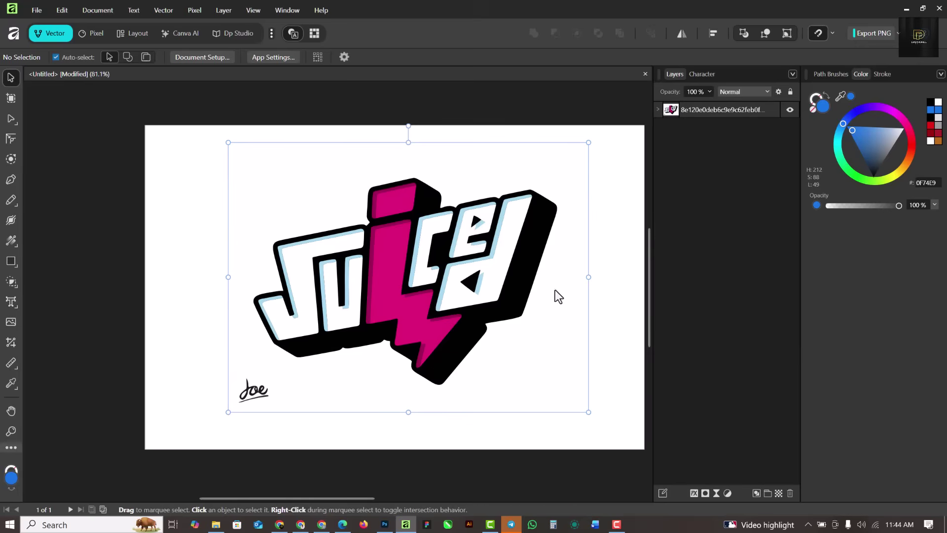
double_click(253, 390)
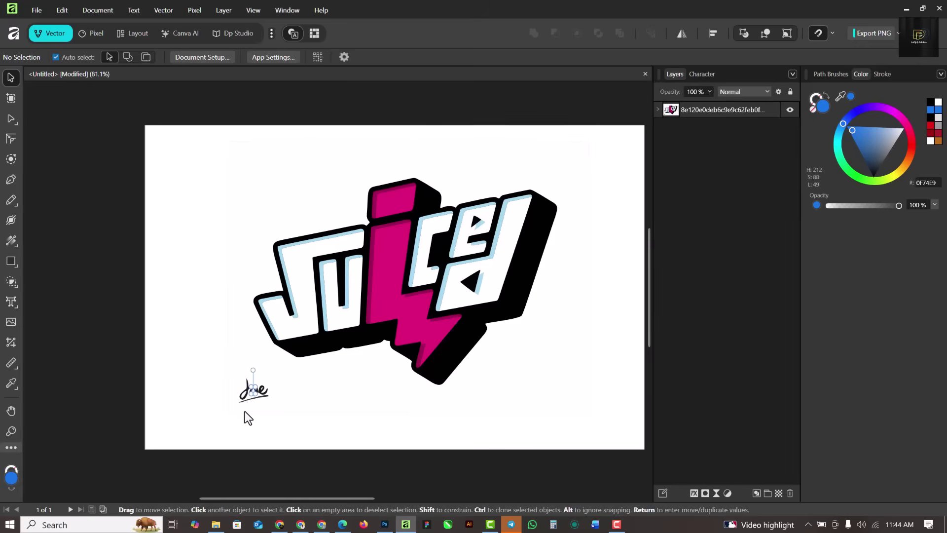
scroll(245, 411, "up", 6)
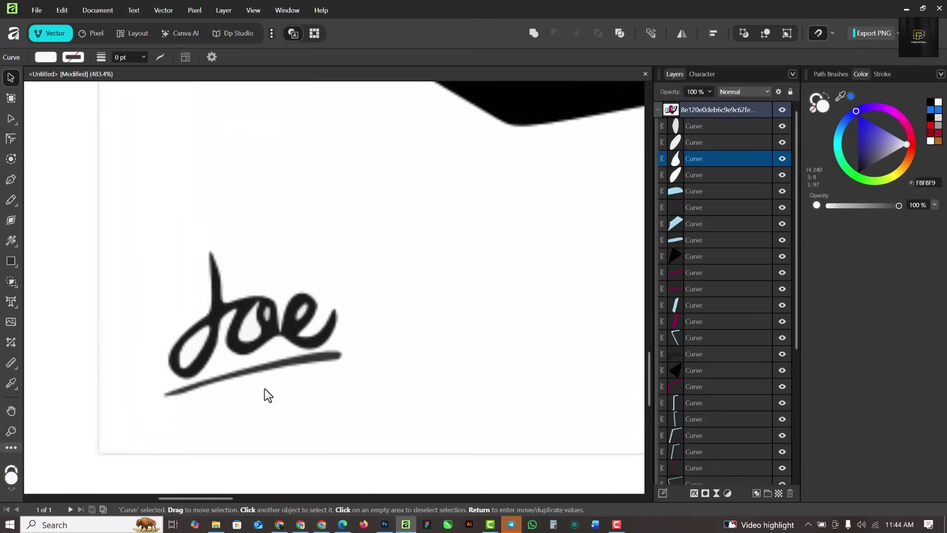
left_click(277, 331)
scroll(275, 332, "down", 5)
scroll(275, 333, "down", 3)
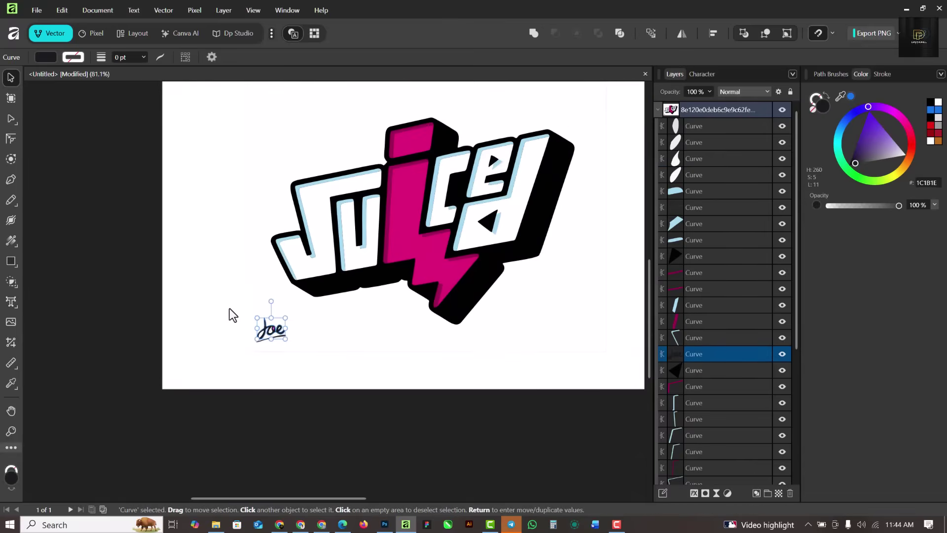
scroll(230, 309, "down", 3)
left_click(437, 245)
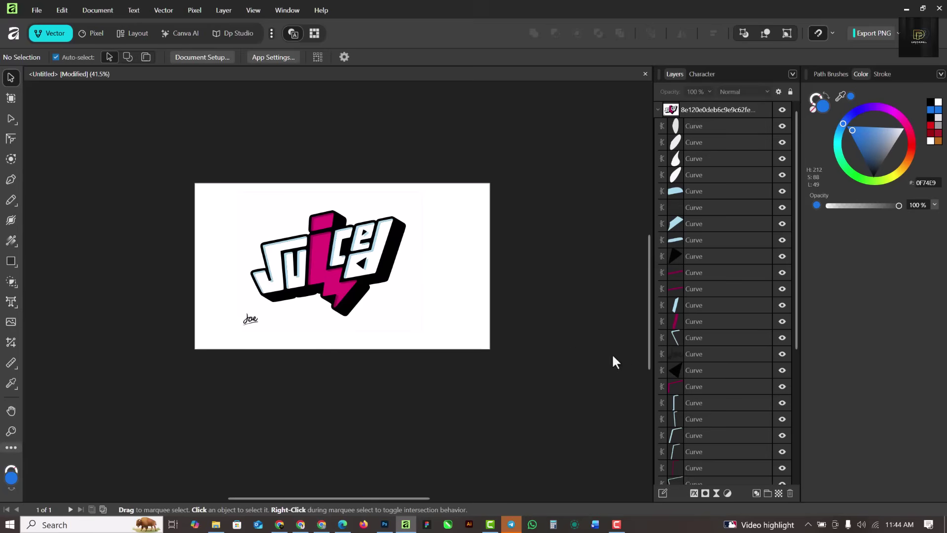
- Select the white background rectangle of the traced Juiced logo and fill it with orange FF6000
scroll(694, 366, "down", 4)
double_click(710, 451)
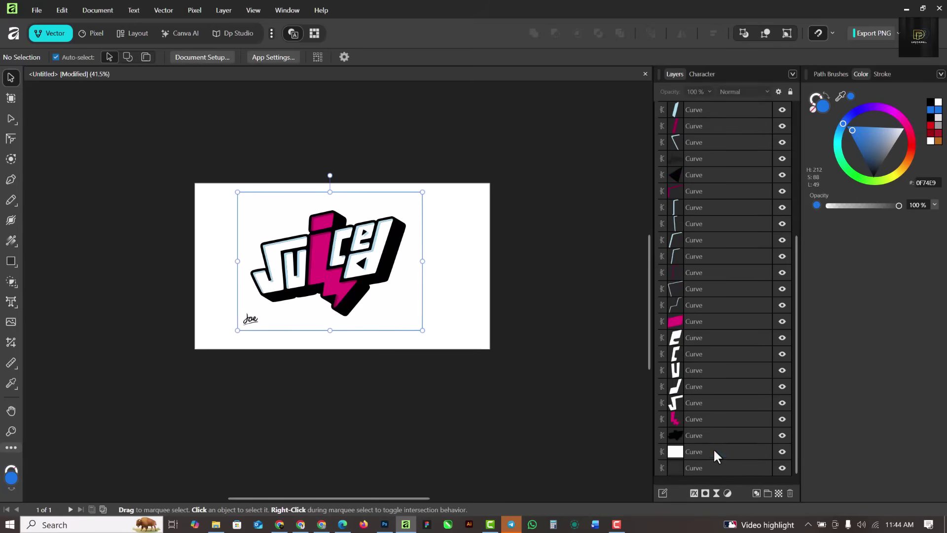
scroll(361, 220, "up", 2)
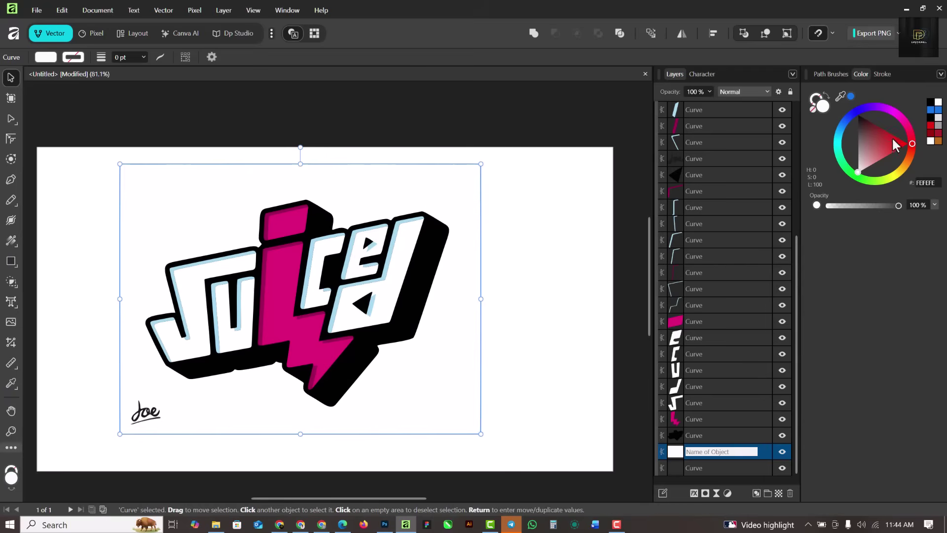
left_click_drag(912, 145, 907, 158)
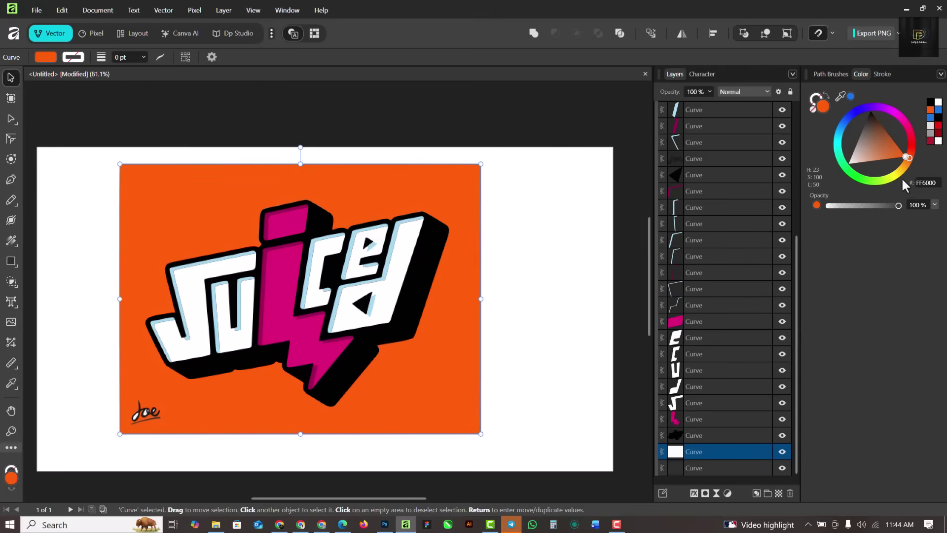
left_click(906, 158)
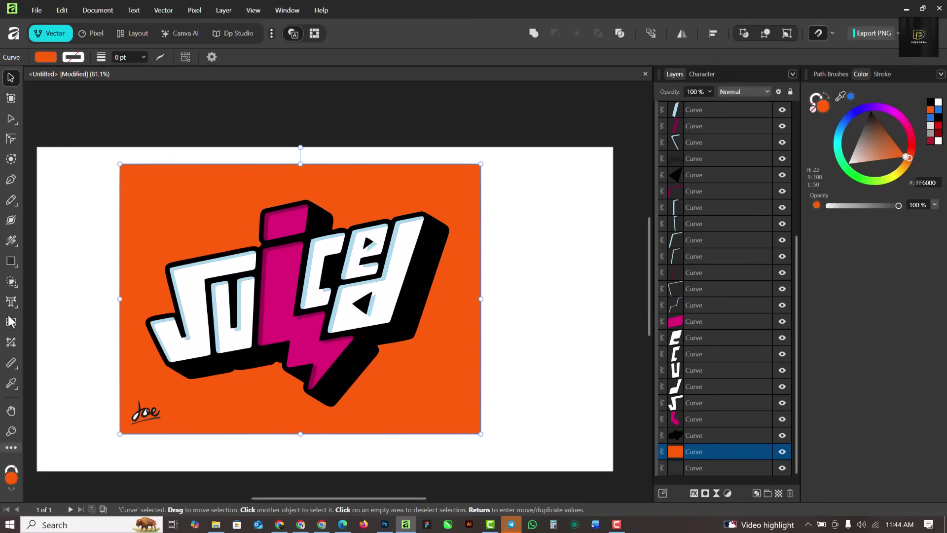
- Apply a linear gradient fill from orange FF6000 to pale peach FFDECA horizontally across the Juiced logo's background rectangle
left_click(14, 238)
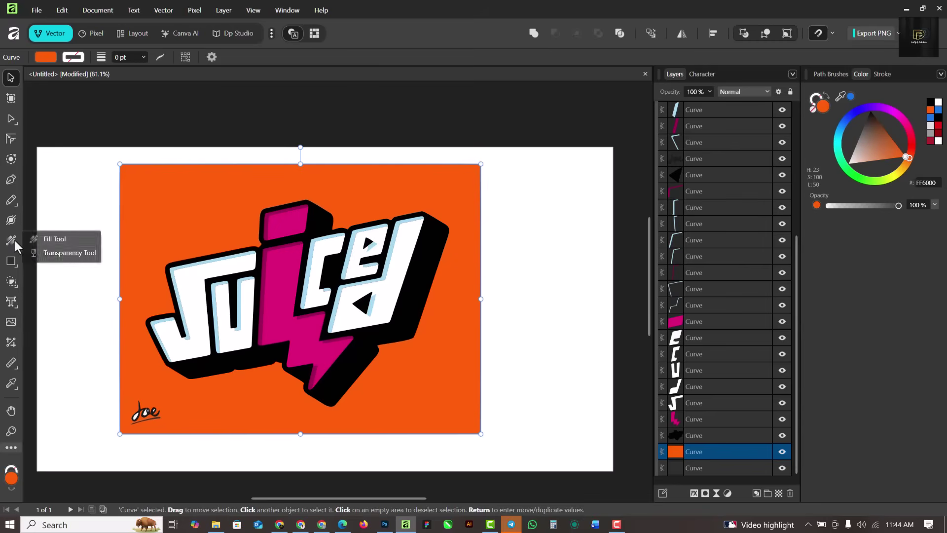
left_click(55, 239)
left_click_drag(148, 229, 438, 226)
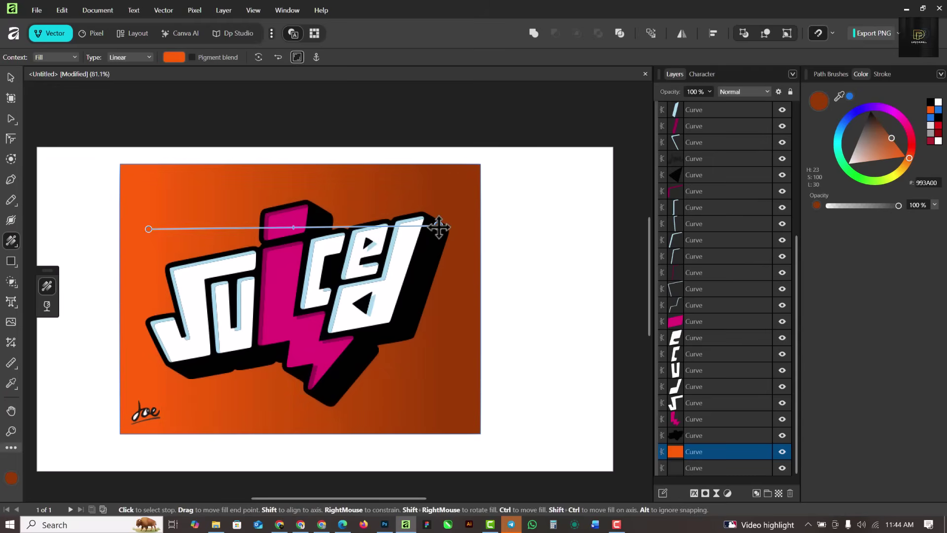
left_click_drag(148, 229, 194, 291)
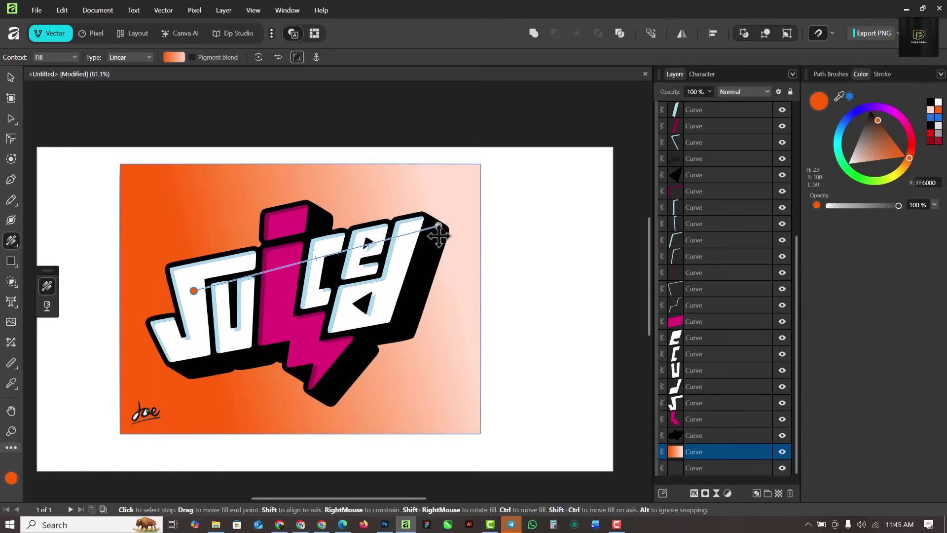
left_click_drag(439, 226, 442, 256)
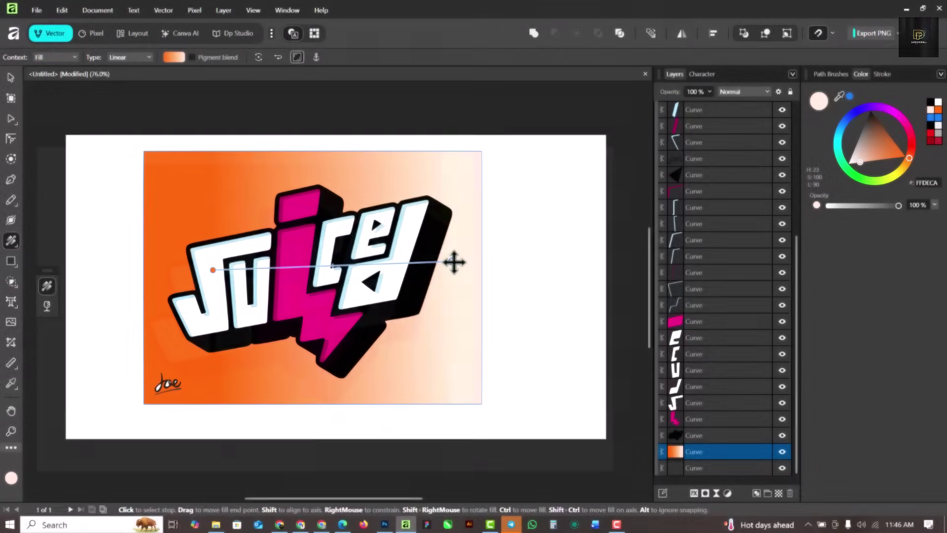
- Change the background gradient's type to Elliptical and reverse it so peach is at the centre and orange at the outside
left_click(149, 58)
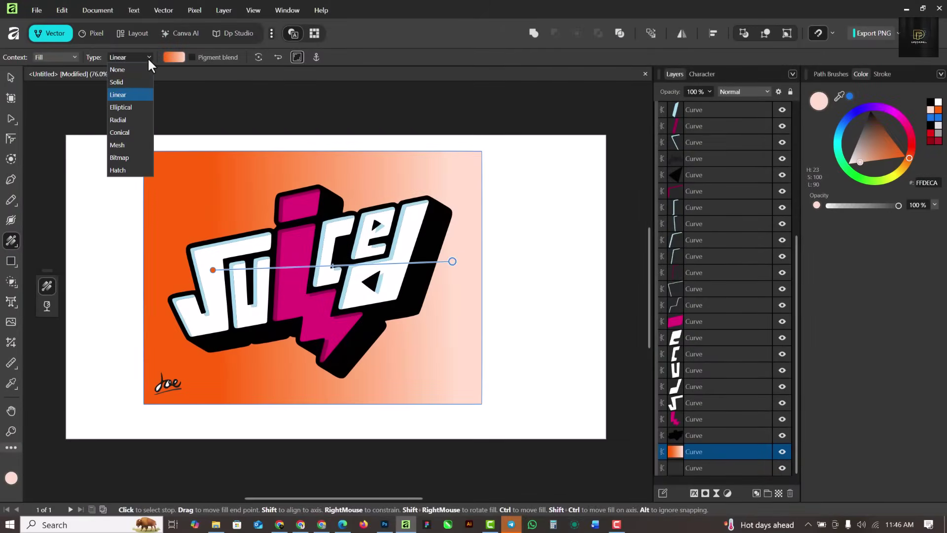
left_click(125, 108)
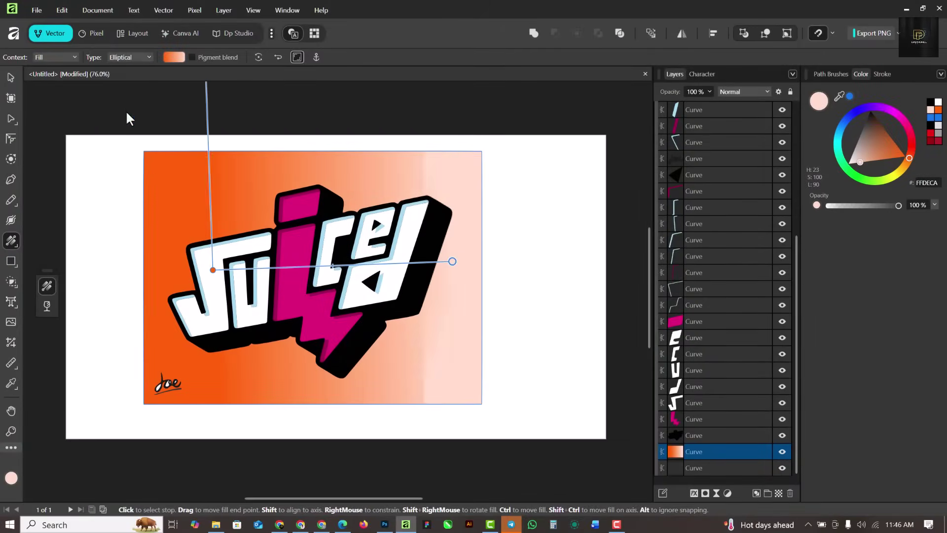
left_click(172, 58)
left_click(140, 181)
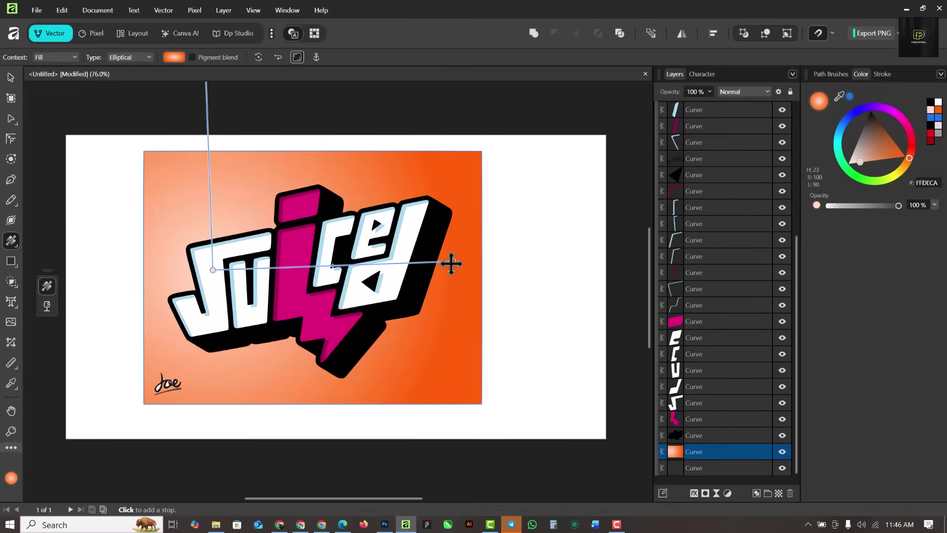
- Centre the elliptical gradient on the letter i and extend its orange end past the background's lower-right corner
left_click_drag(451, 264, 525, 264)
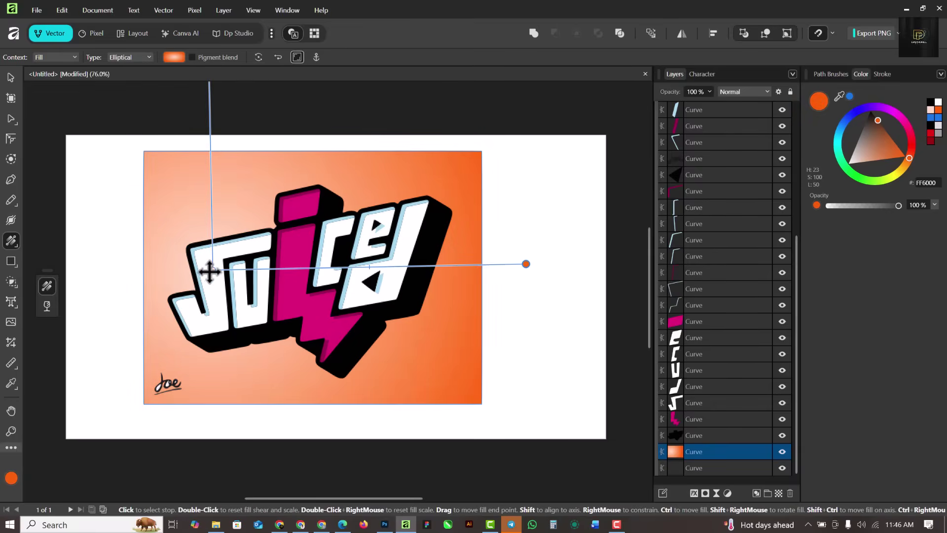
left_click_drag(209, 271, 304, 297)
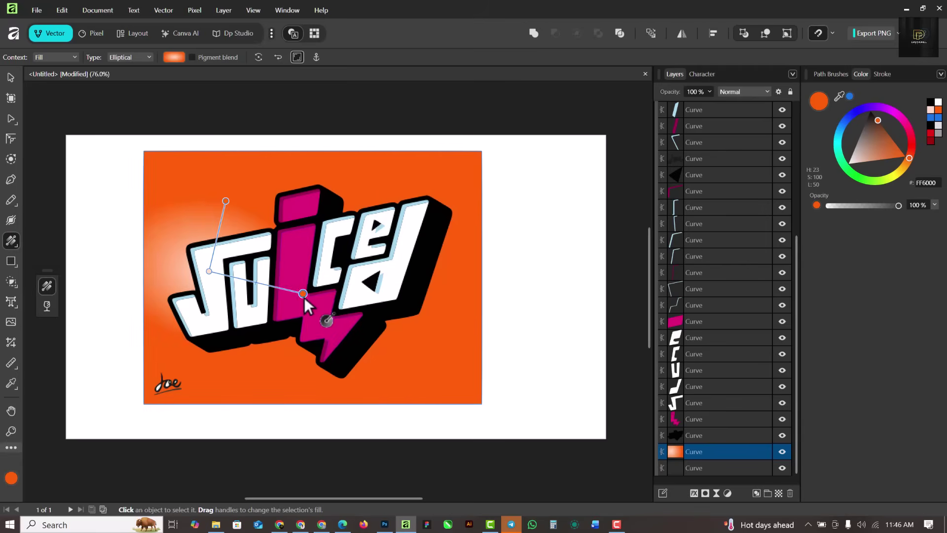
left_click_drag(214, 268, 221, 267)
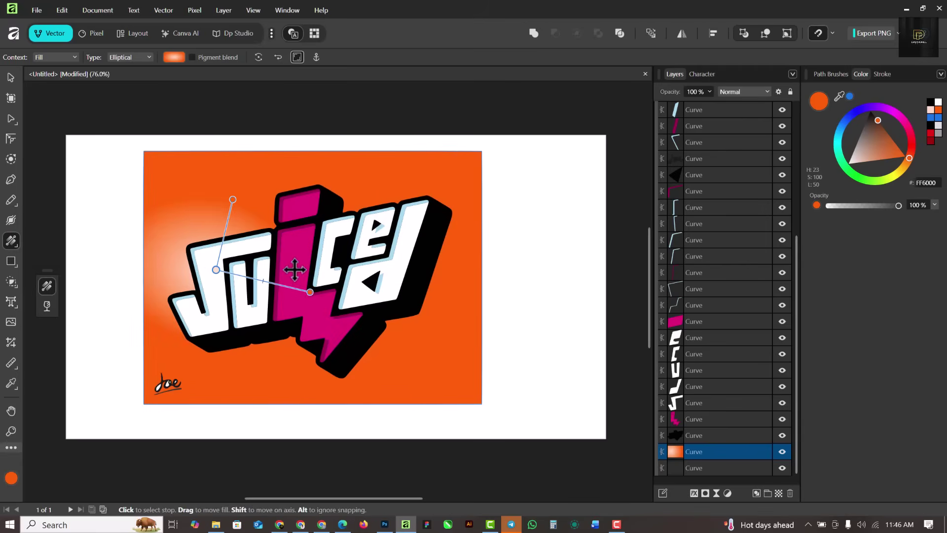
left_click_drag(295, 270, 378, 268)
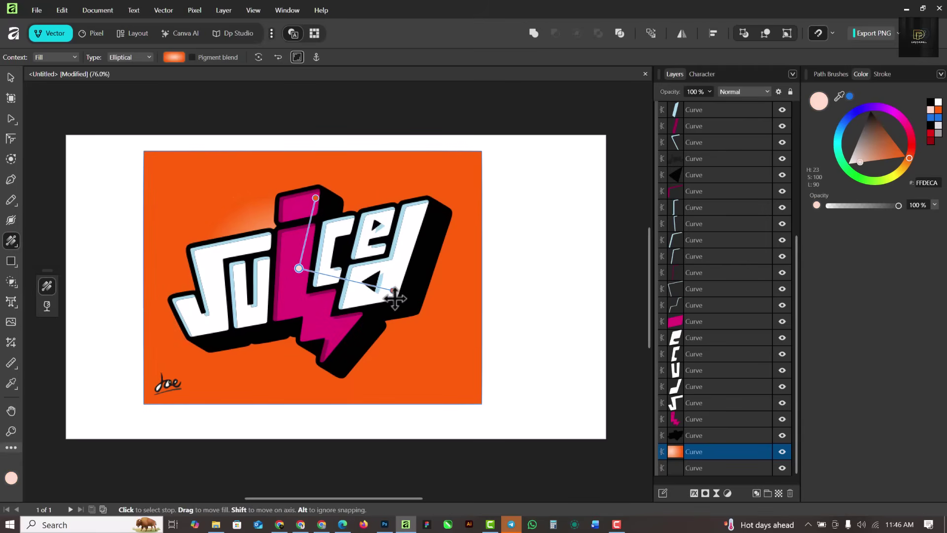
left_click_drag(393, 291, 546, 398)
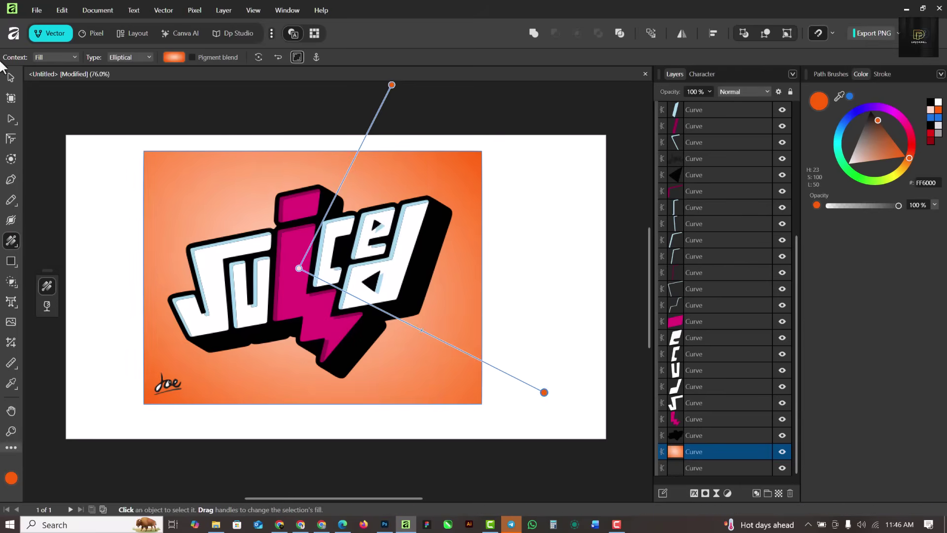
- Recolor the magenta lightning-bolt body of the letter i to orange E07602
left_click(8, 78)
left_click(289, 255)
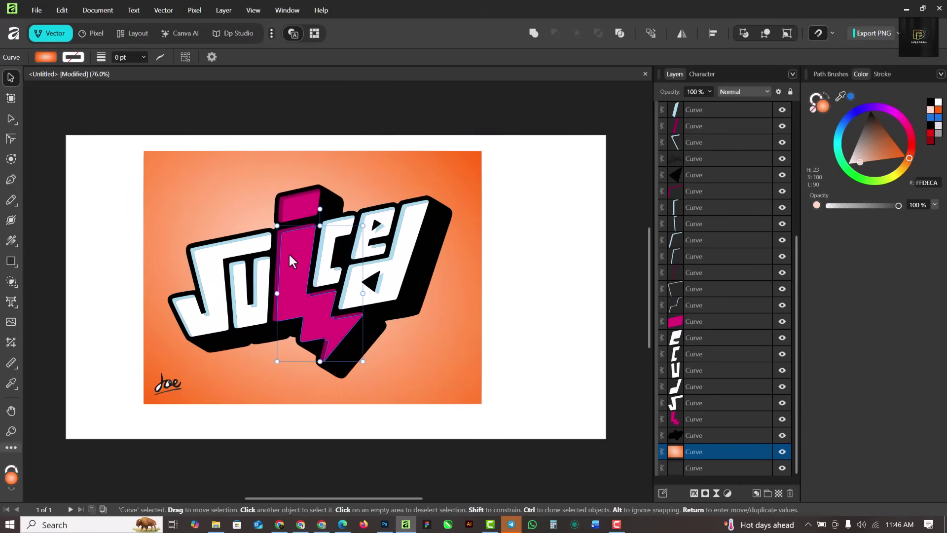
left_click_drag(905, 124, 909, 165)
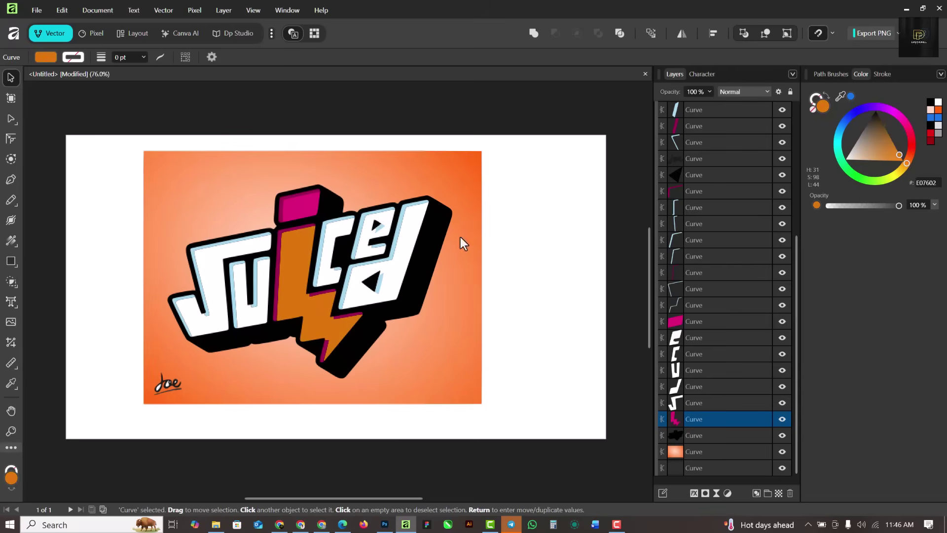
- Fill the magenta dot of the letter i with the orange E07602 sampled from the lightning bolt
scroll(295, 217, "up", 3)
left_click(294, 203)
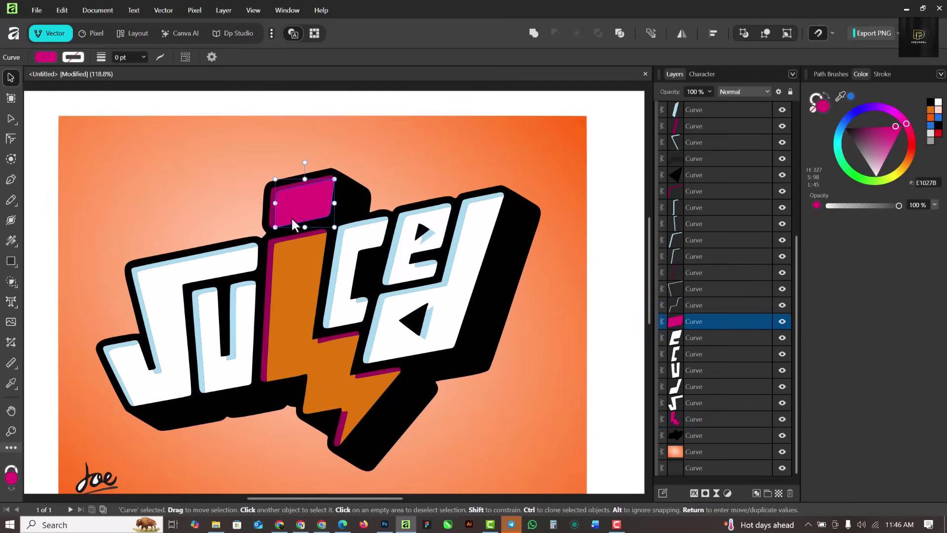
left_click(293, 304)
left_click(298, 202)
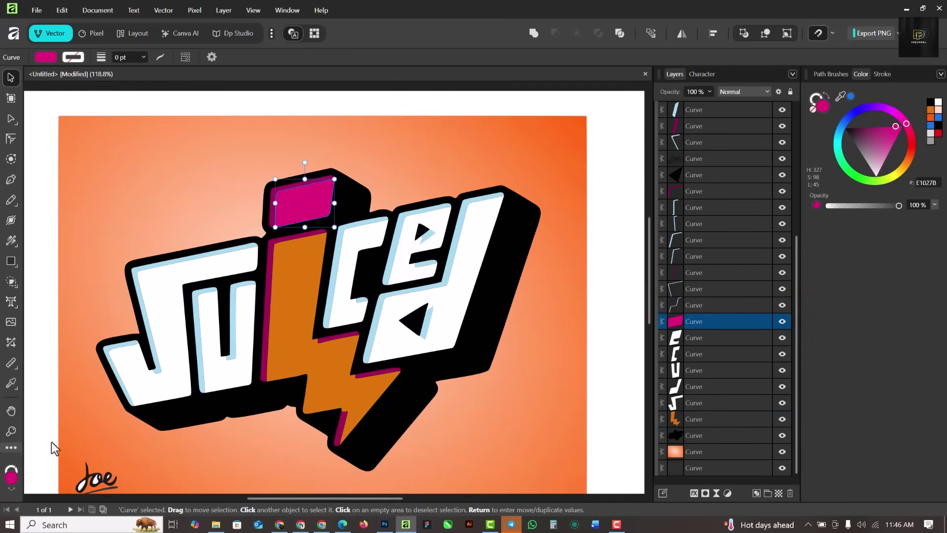
left_click(10, 383)
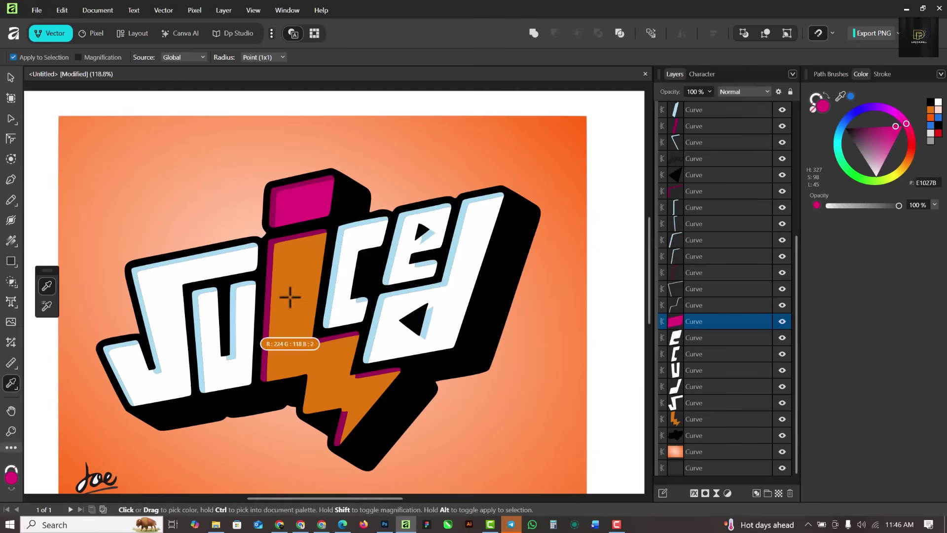
left_click(282, 329)
scroll(290, 243, "down", 2)
left_click_drag(291, 244, 20, 99)
scroll(271, 212, "up", 2)
left_click(11, 77)
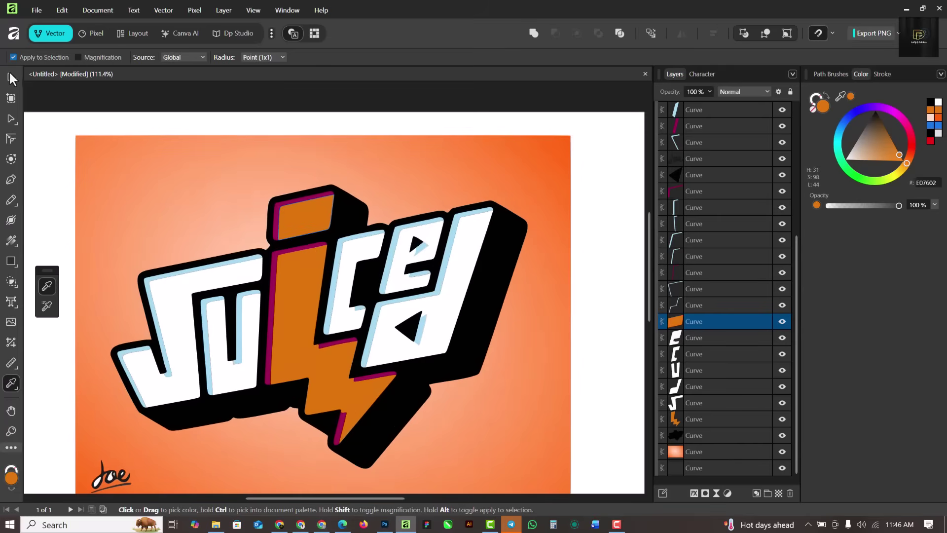
- Select the dark magenta edge strips on the i's dot and stem and recolor both to yellow FFCA01
left_click(291, 197)
left_click(288, 200)
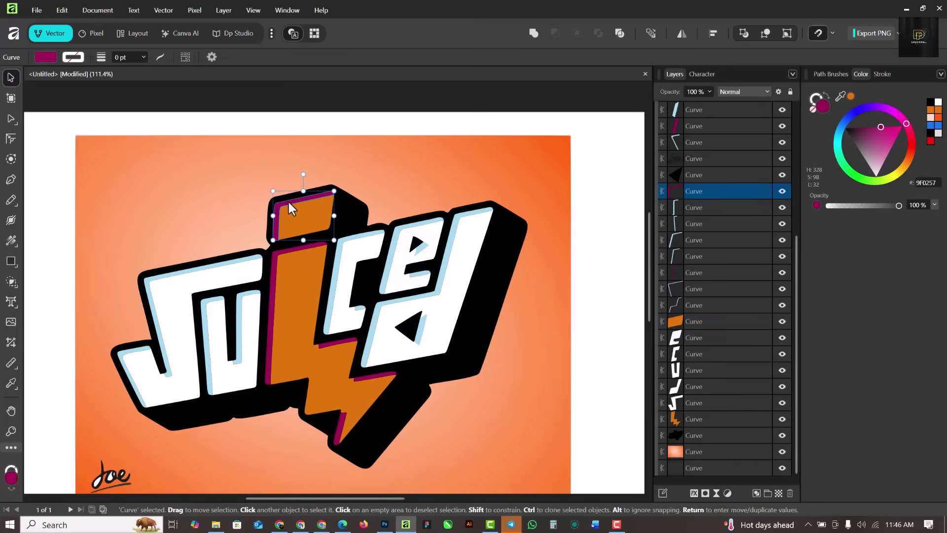
left_click(270, 296, "shift")
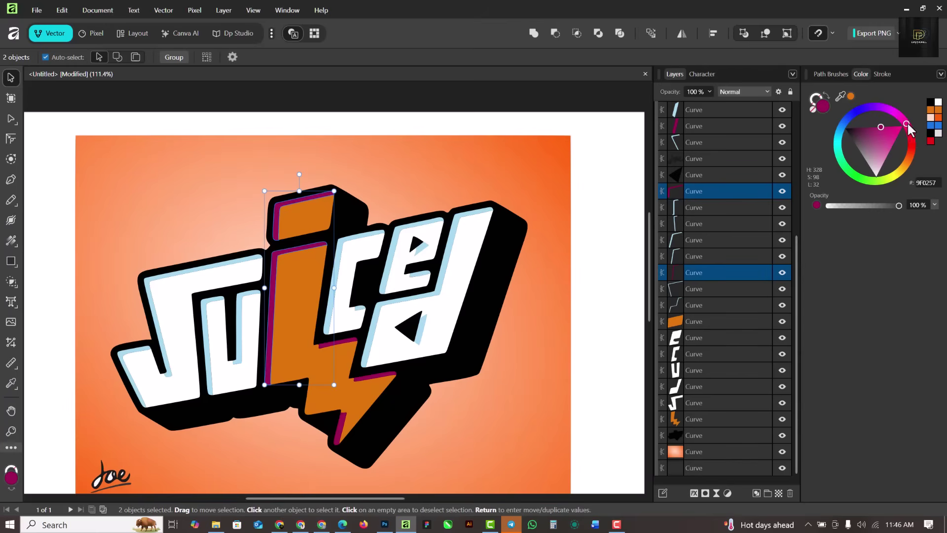
left_click_drag(907, 122, 898, 171)
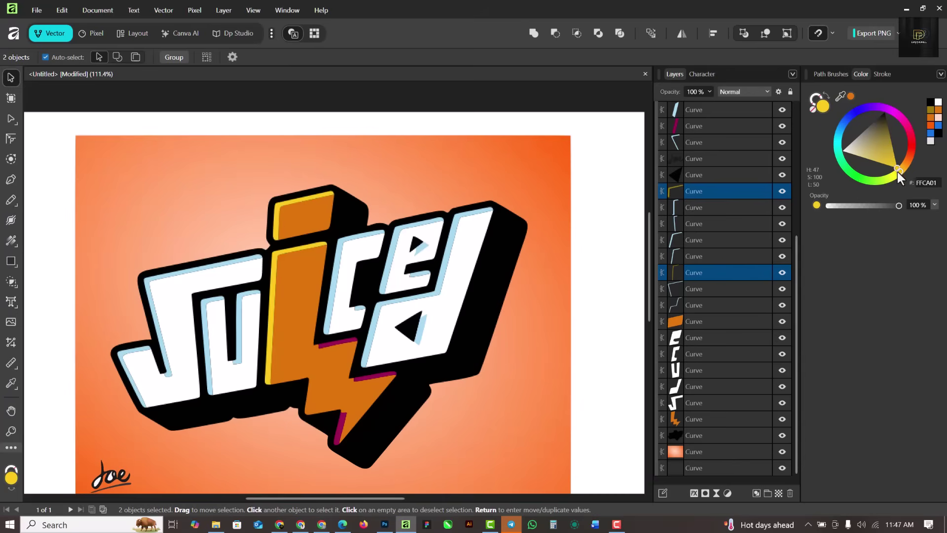
- Select the three remaining magenta edge strips on the lightning bolt and fill them with the recent yellow FFCA00
left_click(341, 343)
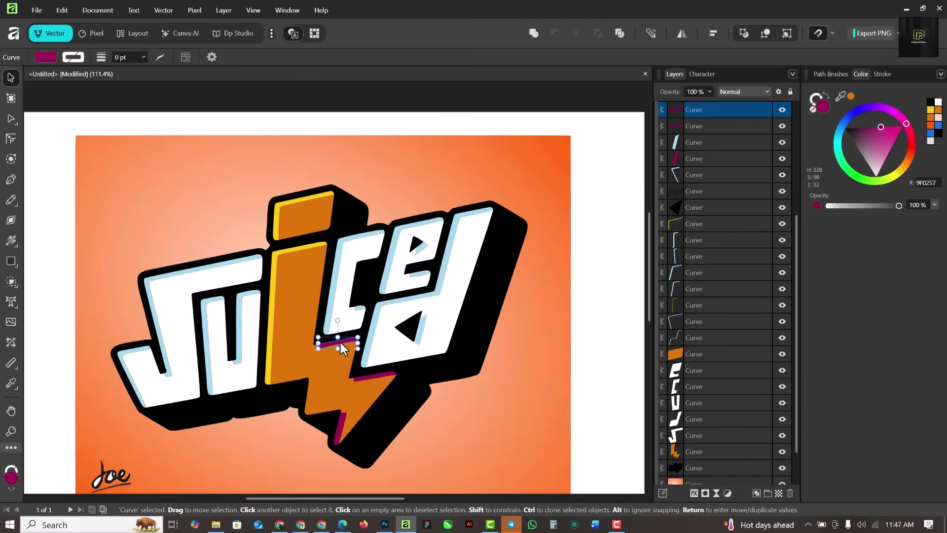
left_click(382, 373, "shift")
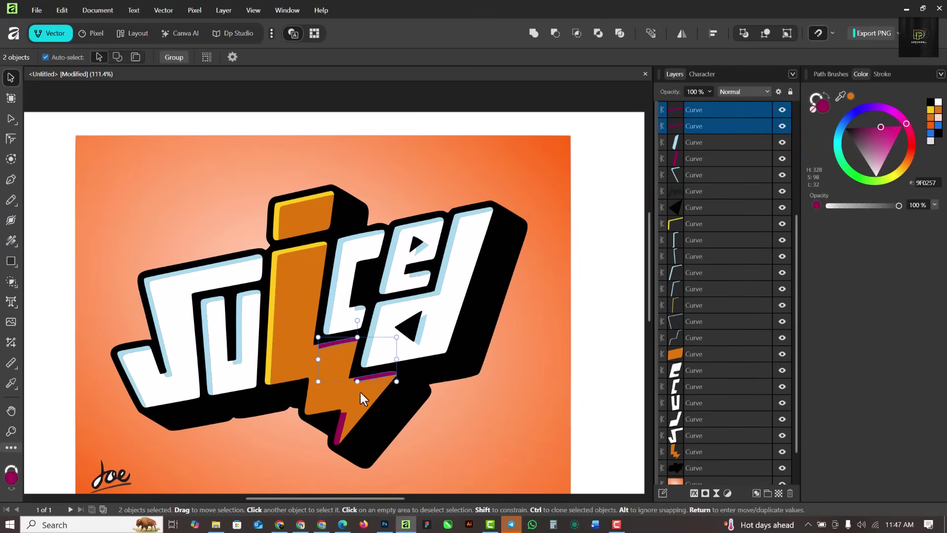
left_click(338, 422, "shift")
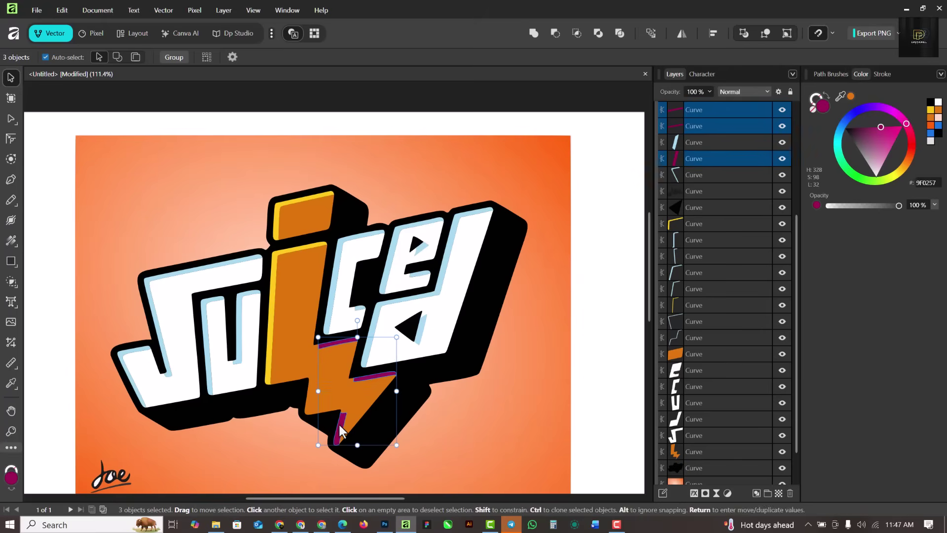
left_click(931, 113)
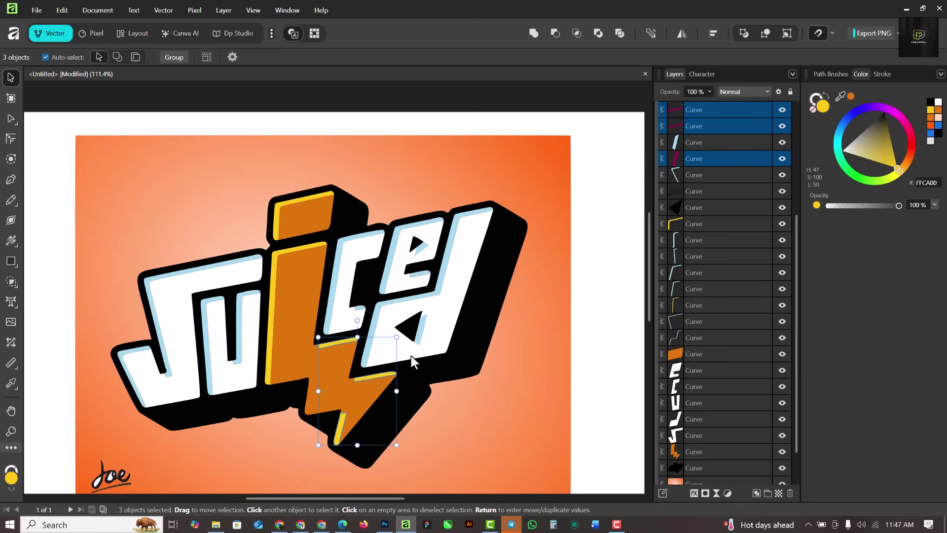
- Examine the recolored Juiced logo as a whole, including its signature curves and the black outline shape
scroll(413, 309, "down", 2)
scroll(412, 307, "down", 1)
scroll(404, 292, "up", 3)
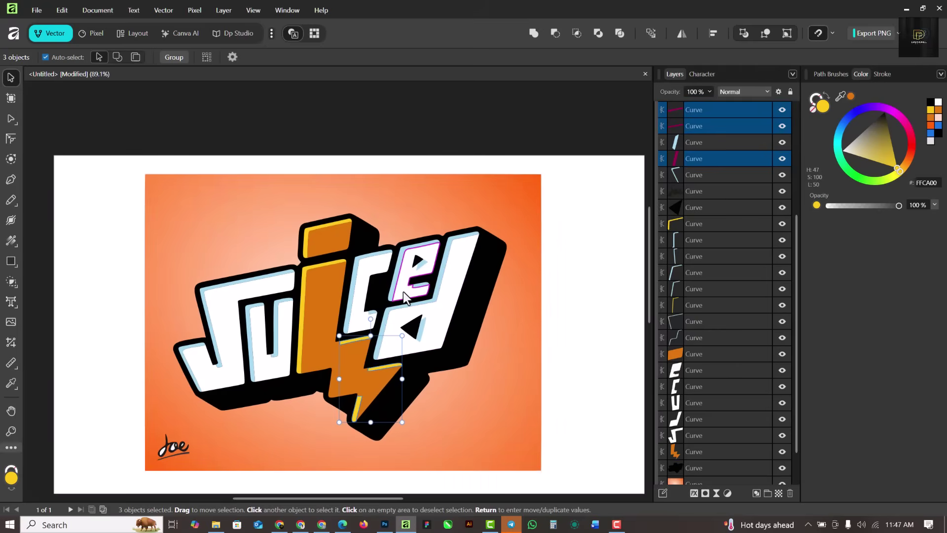
scroll(258, 380, "down", 1)
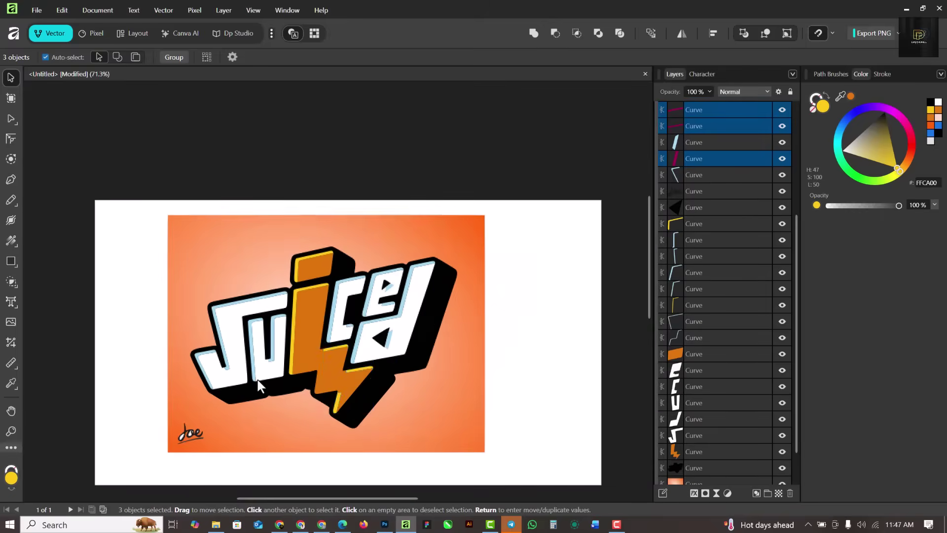
left_click_drag(73, 424, 231, 450)
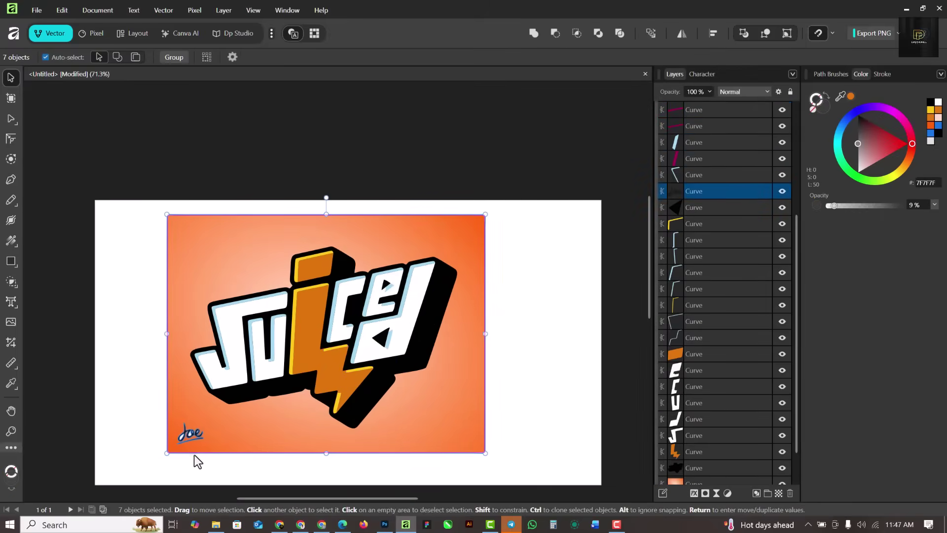
left_click(513, 283)
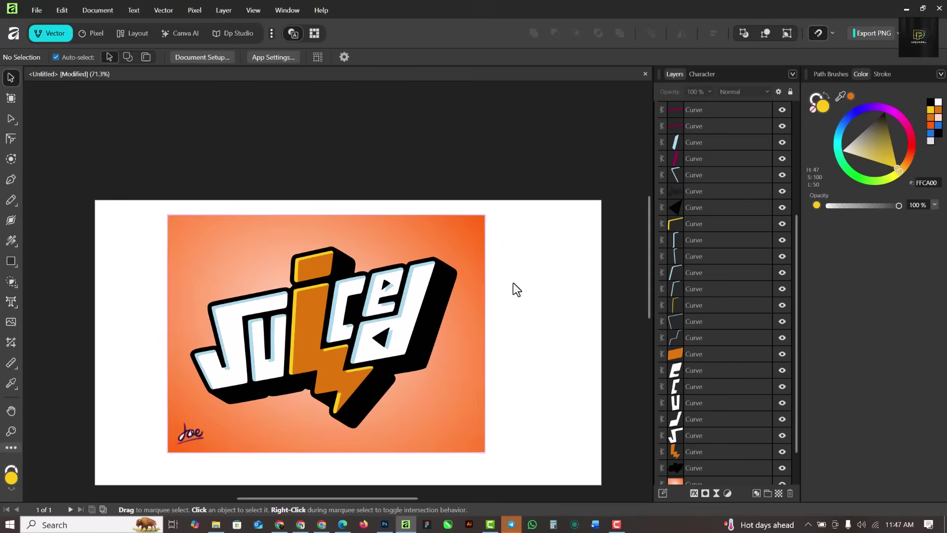
key("ctrl+0")
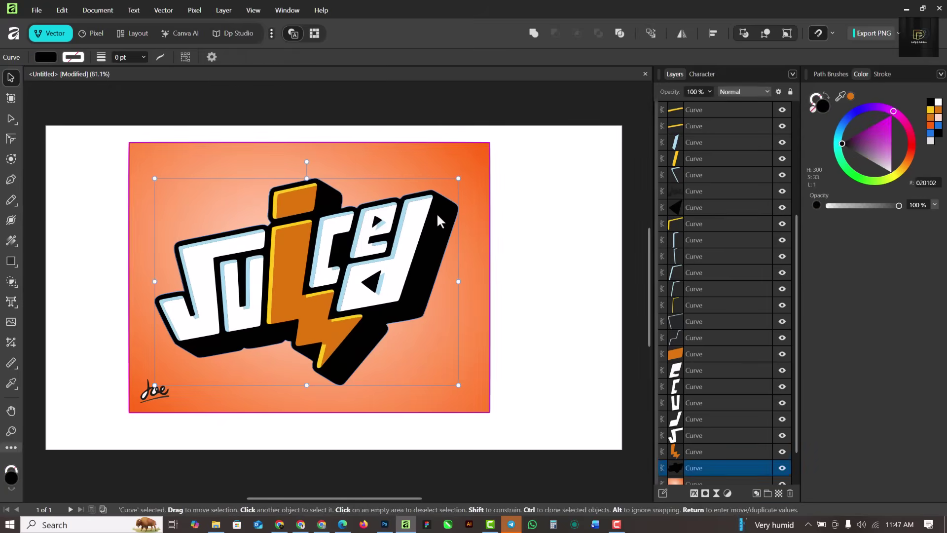
left_click_drag(436, 212, 499, 225)
key("Escape")
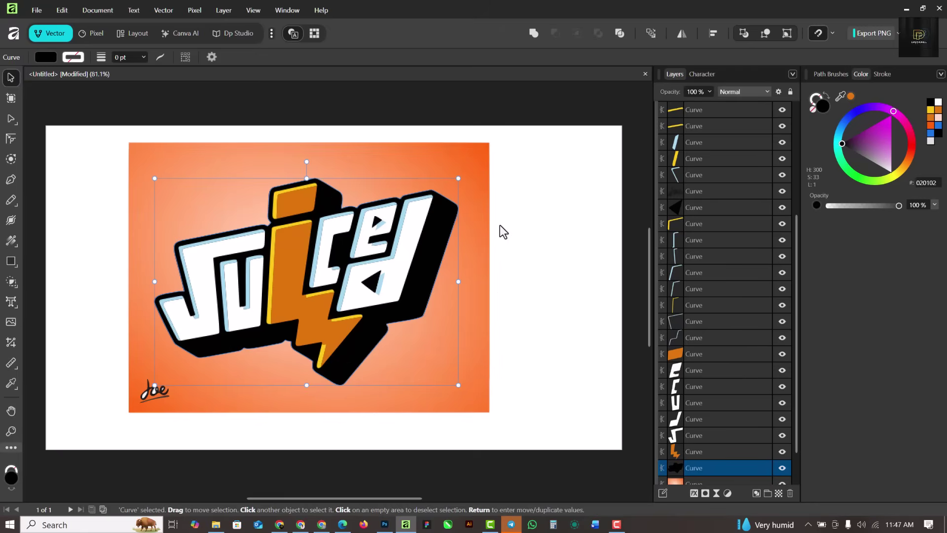
- Delete the traced Juiced artwork and place the red bird-head logo image from the IMAGE TRACE folder onto the page
scroll(732, 191, "up", 5)
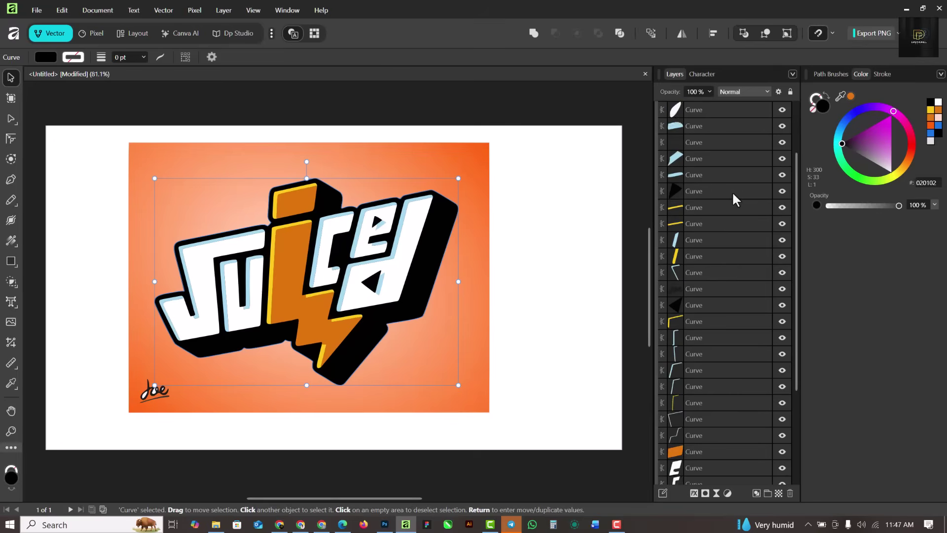
left_click(657, 110)
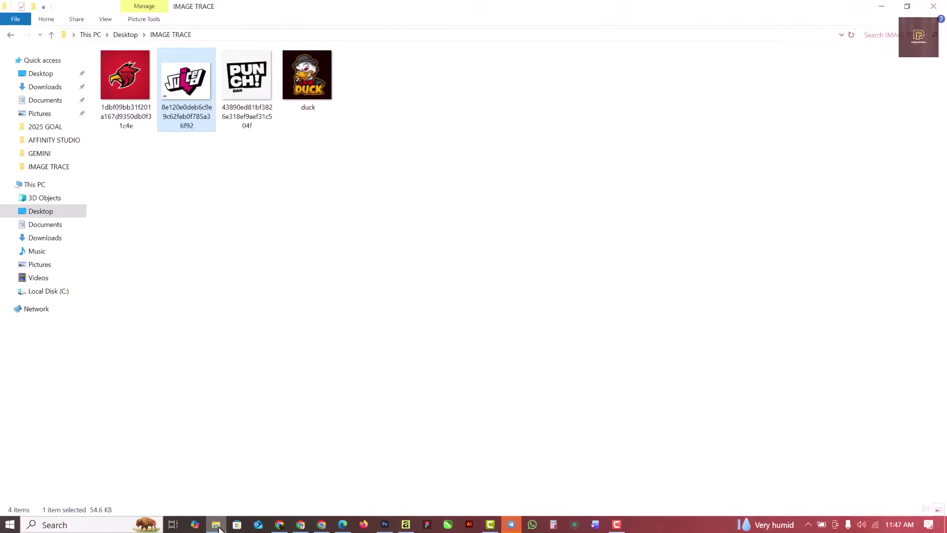
left_click(124, 78)
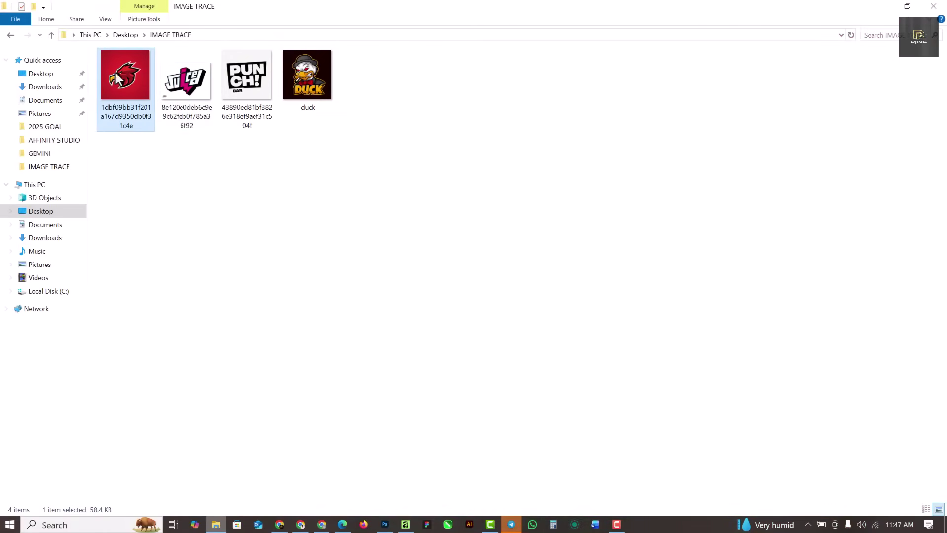
left_click_drag(124, 78, 339, 291)
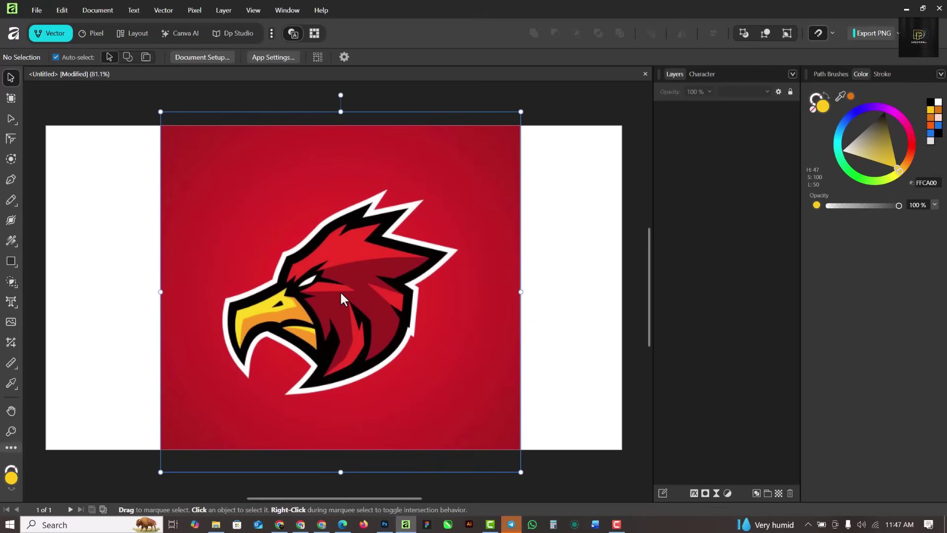
- Scale the bird-head image down so it fits inside the page, centre it roughly, and start an Image Trace on it
left_click_drag(520, 105, 468, 166)
left_click_drag(414, 274, 399, 259)
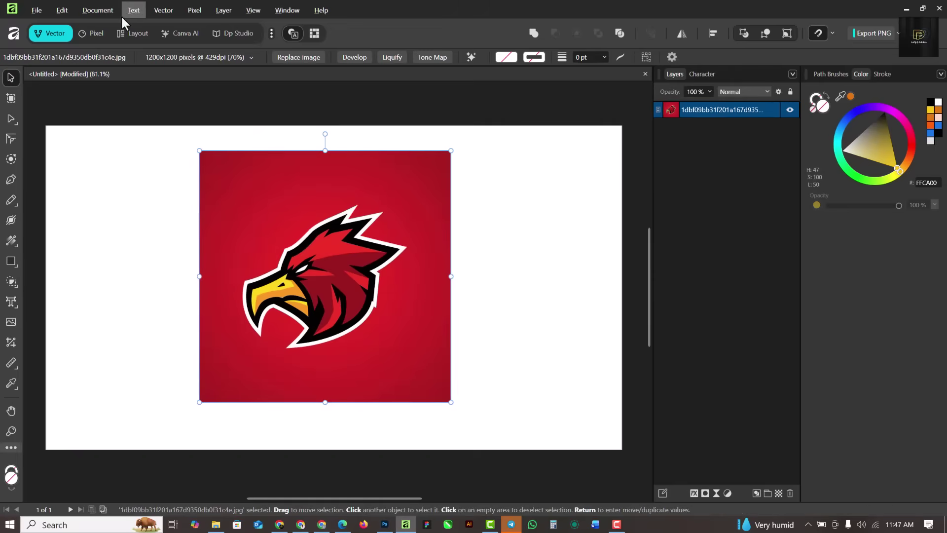
left_click(167, 7)
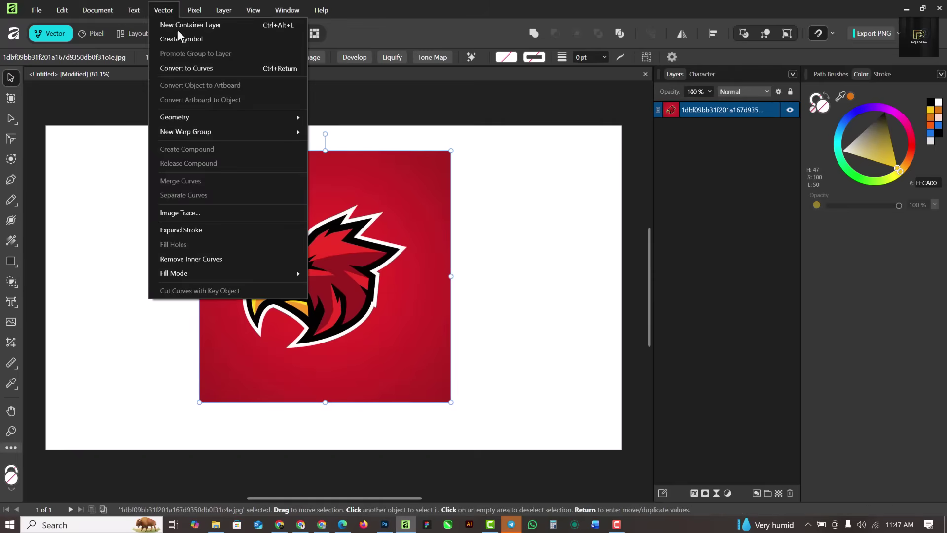
left_click(217, 214)
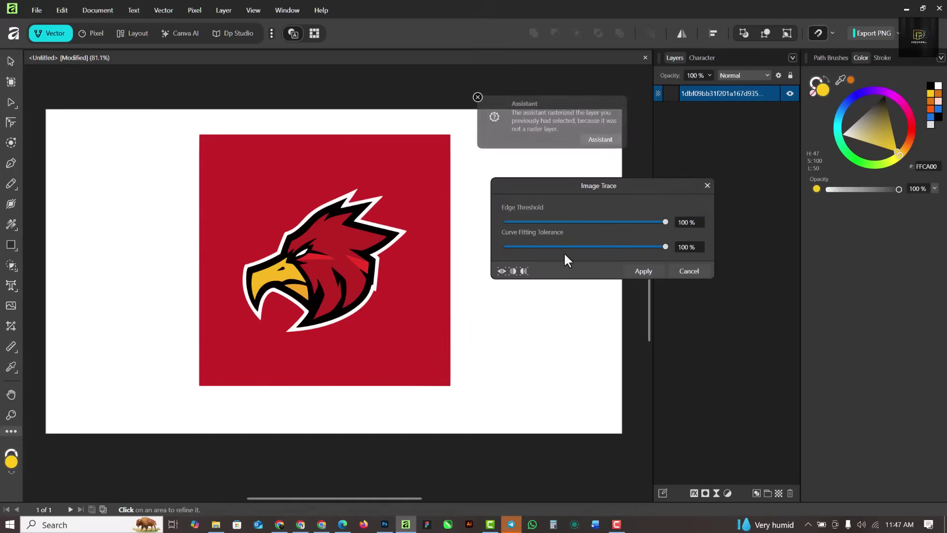
- Compare the bird-head trace with the original image in a side-by-side before/after preview, examining the beak and feather shapes up close
left_click(525, 273)
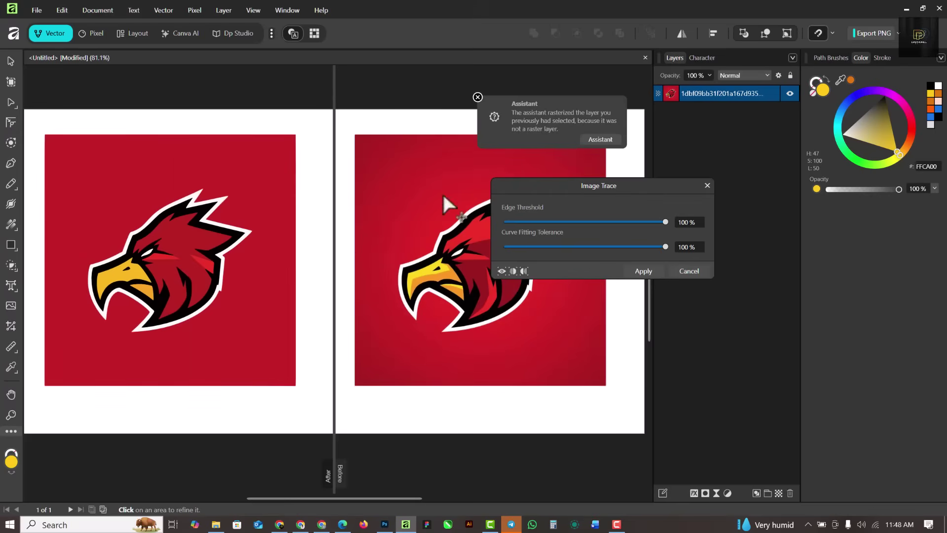
left_click(479, 96)
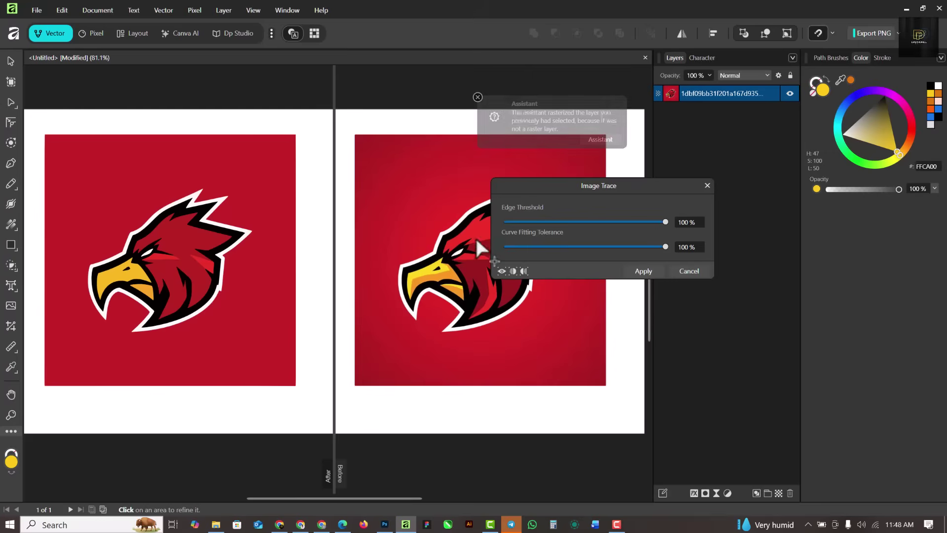
mouse_move(595, 185)
left_mouse_down()
mouse_move(643, 194)
mouse_move(596, 214)
mouse_move(592, 191)
mouse_move(613, 222)
mouse_move(596, 207)
left_mouse_up()
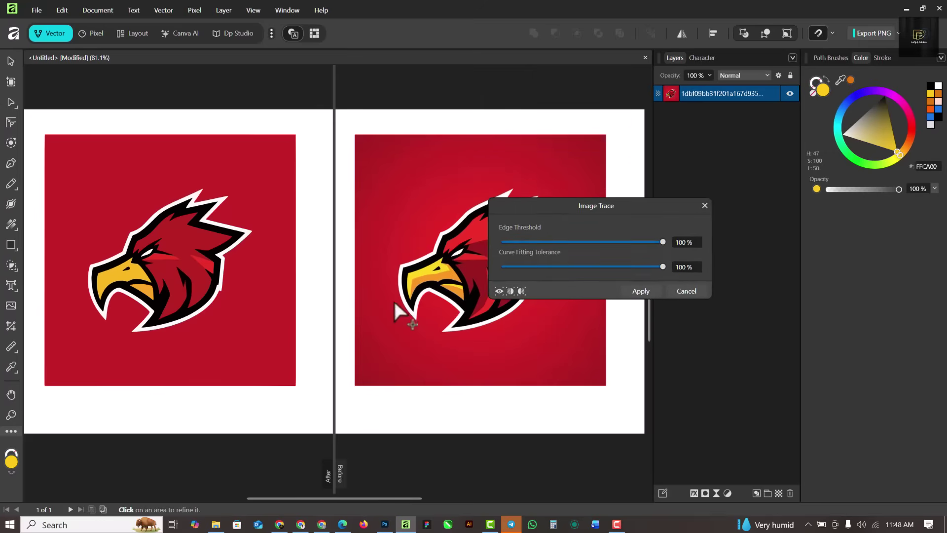
scroll(217, 276, "up", 5)
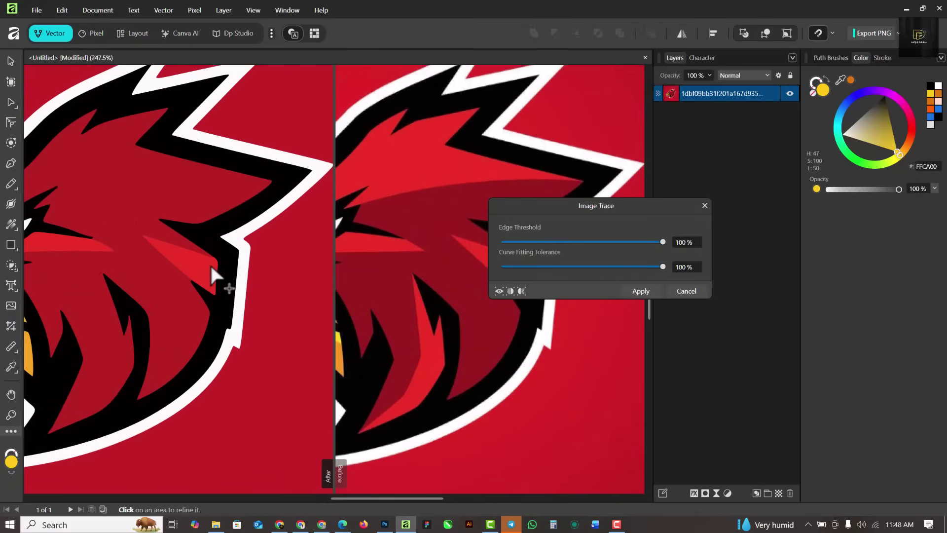
scroll(232, 281, "down", 5)
scroll(231, 281, "up", 5)
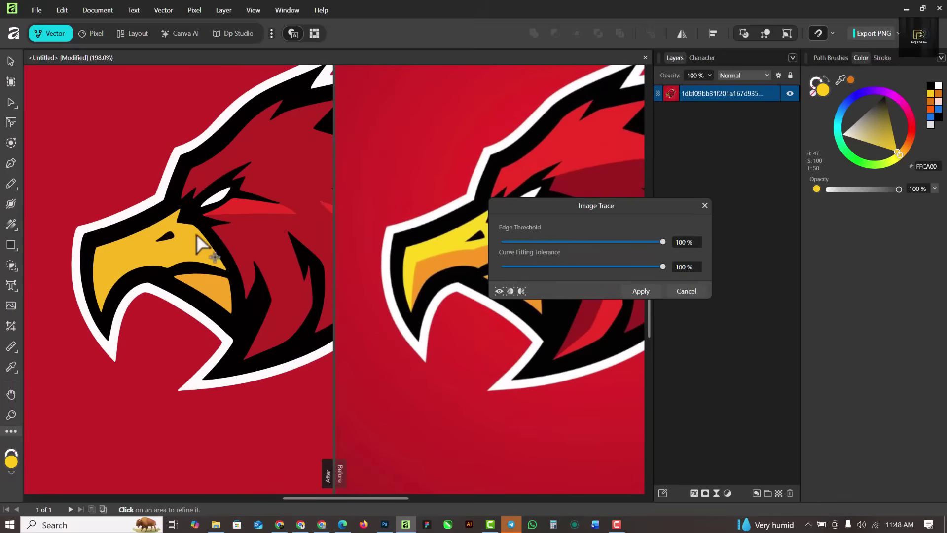
scroll(195, 244, "down", 4)
scroll(187, 249, "up", 3)
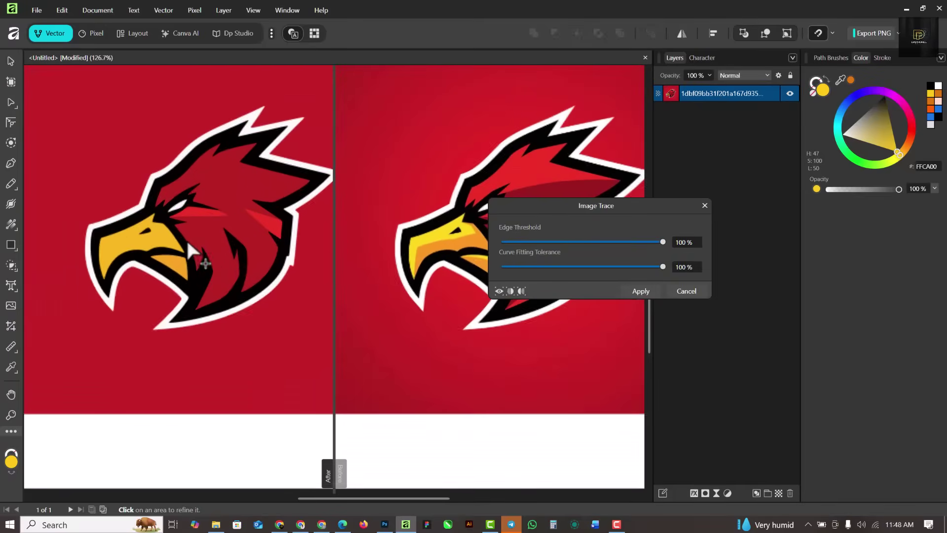
- Apply the image trace with Edge Threshold and Curve Fitting Tolerance both at 100%
left_click(641, 291)
scroll(367, 315, "down", 3)
scroll(366, 303, "up", 2)
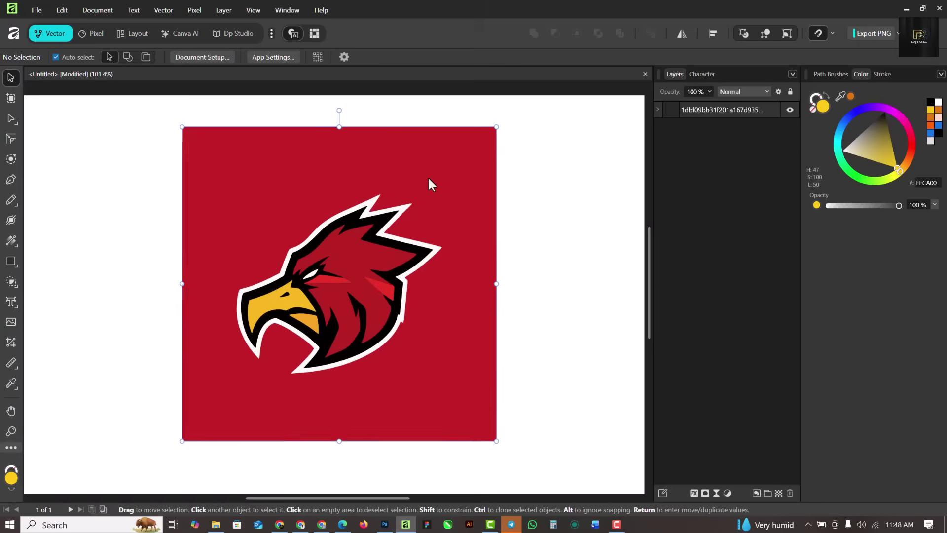
- Try moving the traced red background square and the head's large red feather shape, undoing each move
left_click_drag(423, 167, 498, 193)
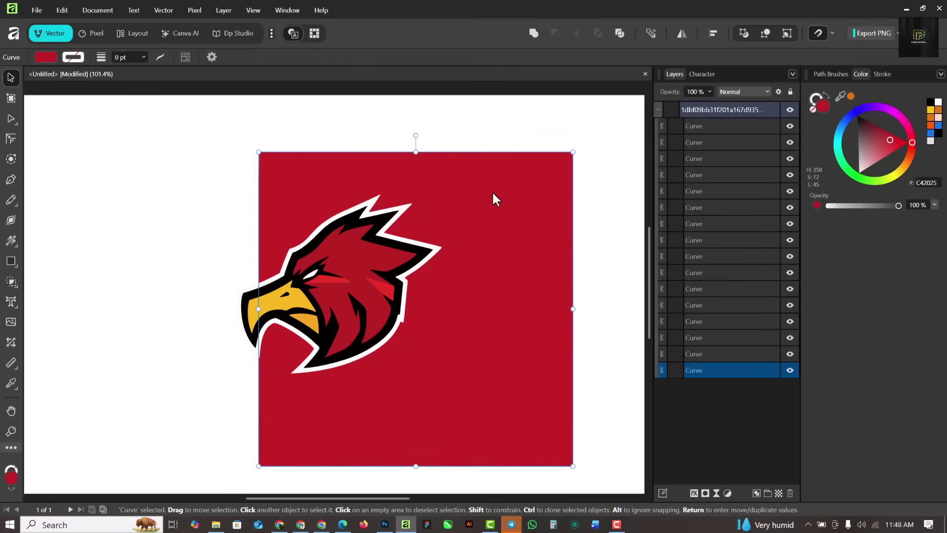
key("ctrl+z")
scroll(345, 252, "up", 2)
left_click(348, 245)
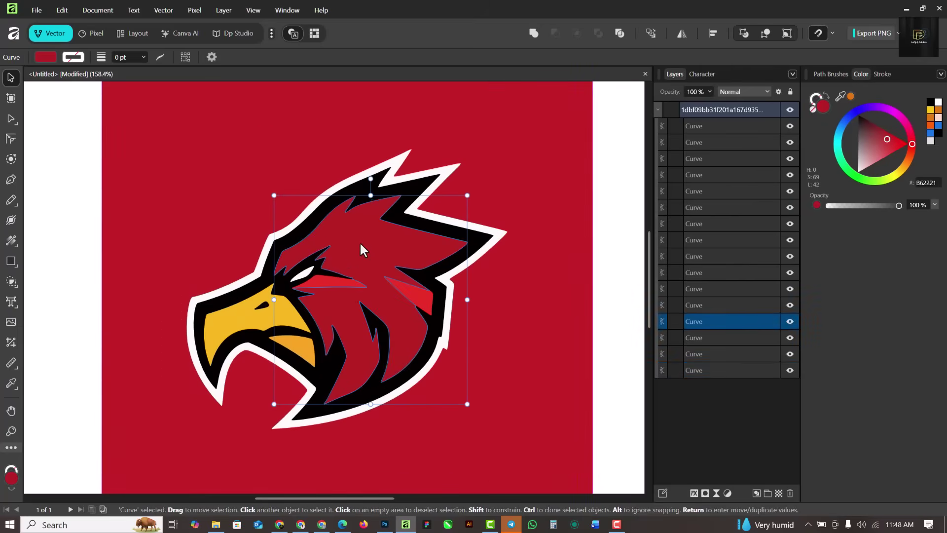
left_click_drag(360, 244, 247, 164)
key("ctrl+z")
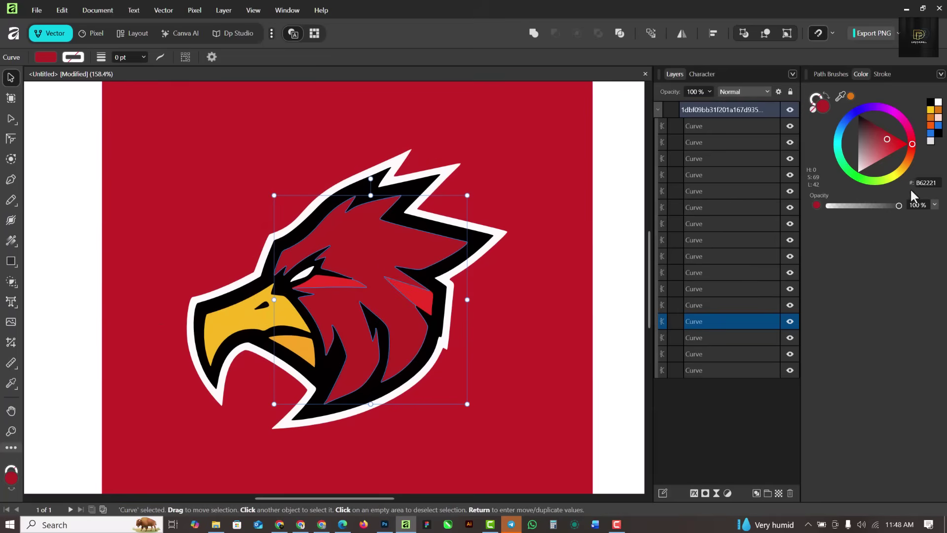
- Darken the fill of the head's large red feather shape to 731716
left_click_drag(887, 139, 876, 132)
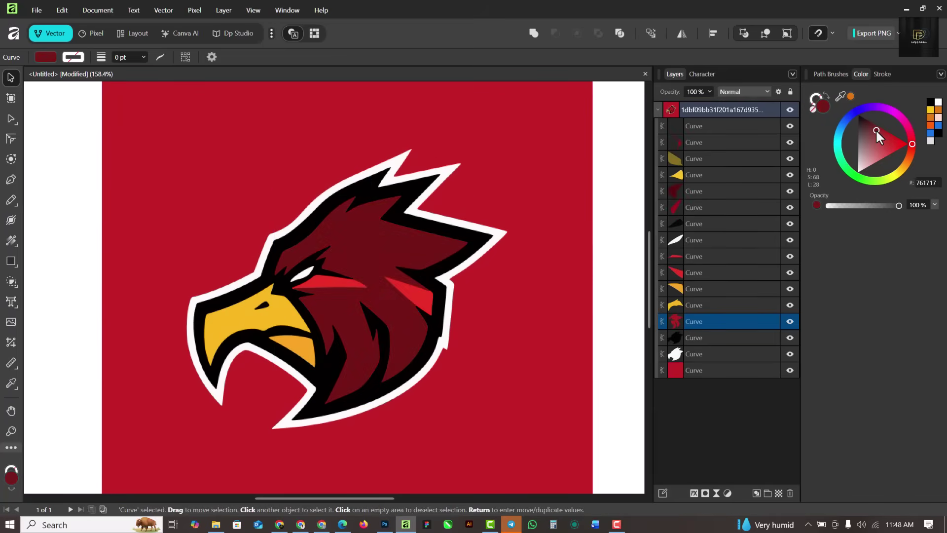
scroll(278, 303, "down", 1)
scroll(279, 303, "up", 3)
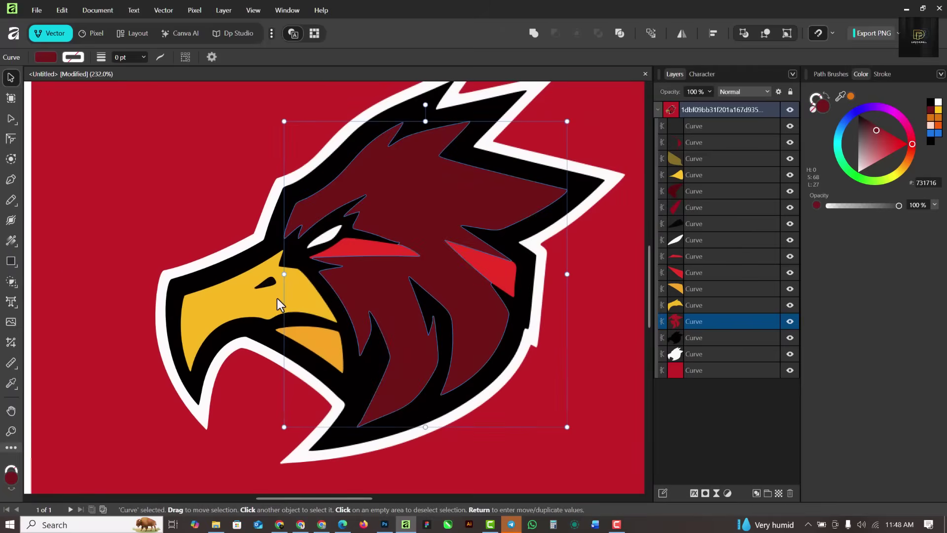
- Select the upper and lower beak shapes and fill both with the recent yellow FFCA00
left_click(278, 303)
left_click(318, 352, "shift")
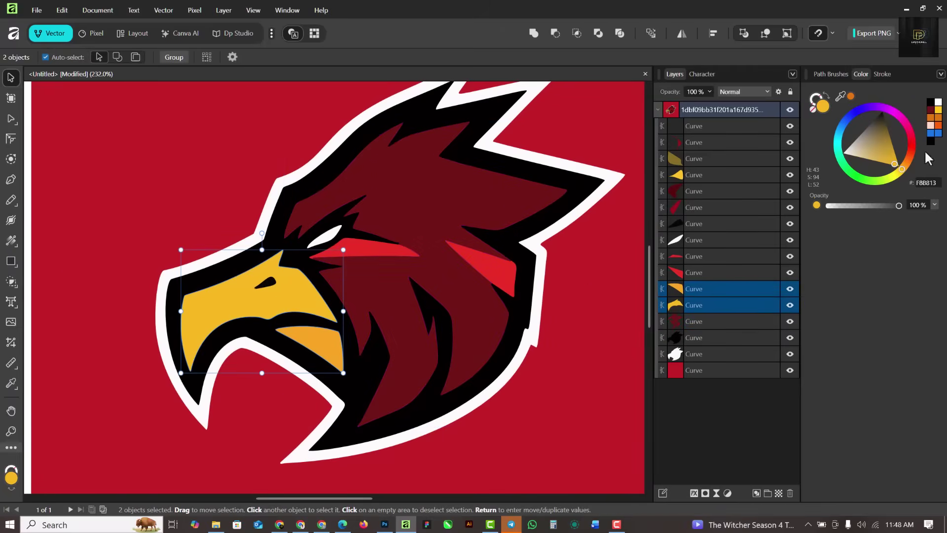
left_click(938, 110)
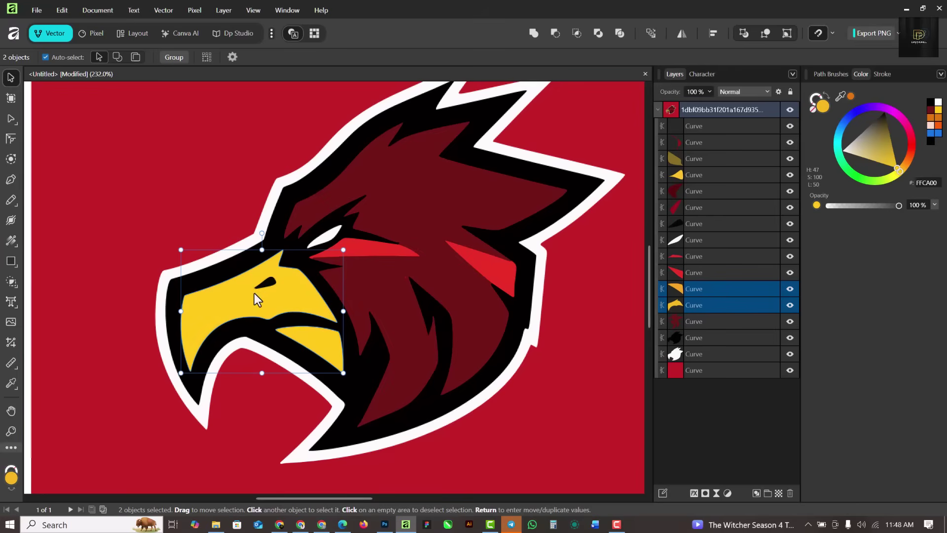
scroll(351, 258, "down", 1)
scroll(347, 220, "up", 1)
- Shift the hue of the head's dark red feather shape to green, giving it the fill 1E7316
left_click(346, 220)
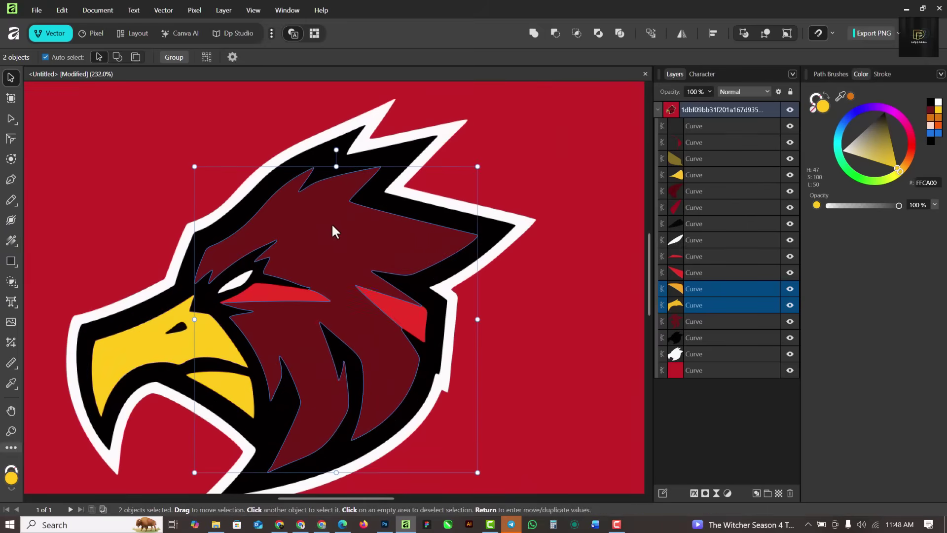
left_click(335, 232)
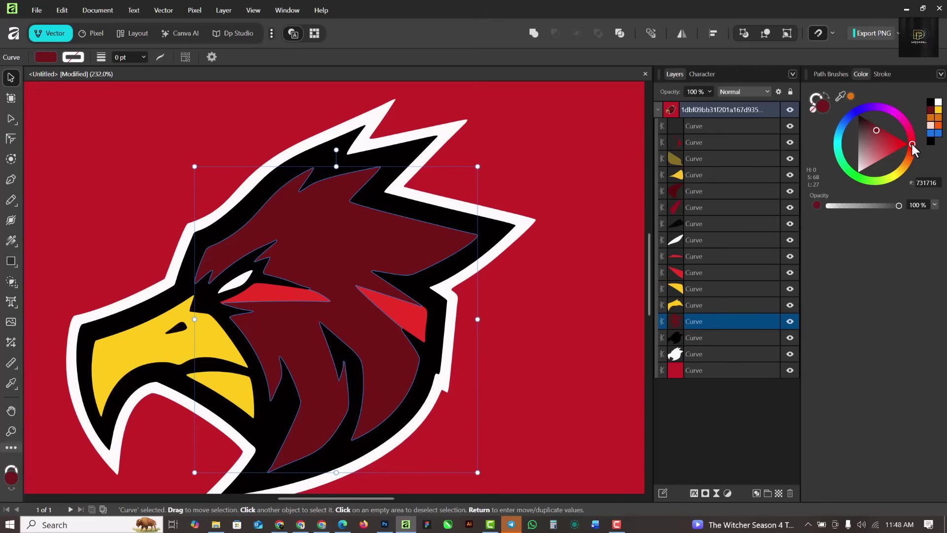
left_click_drag(911, 142, 857, 180)
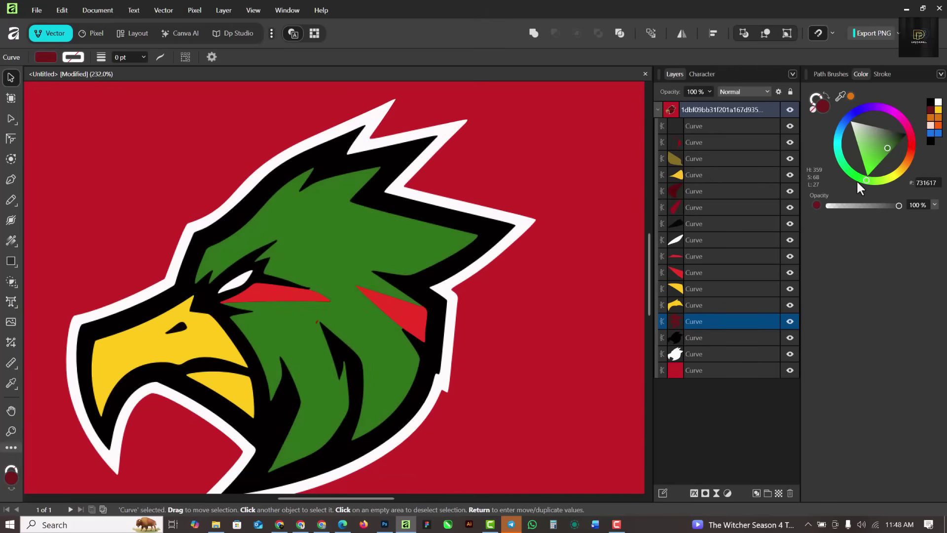
left_click(856, 180)
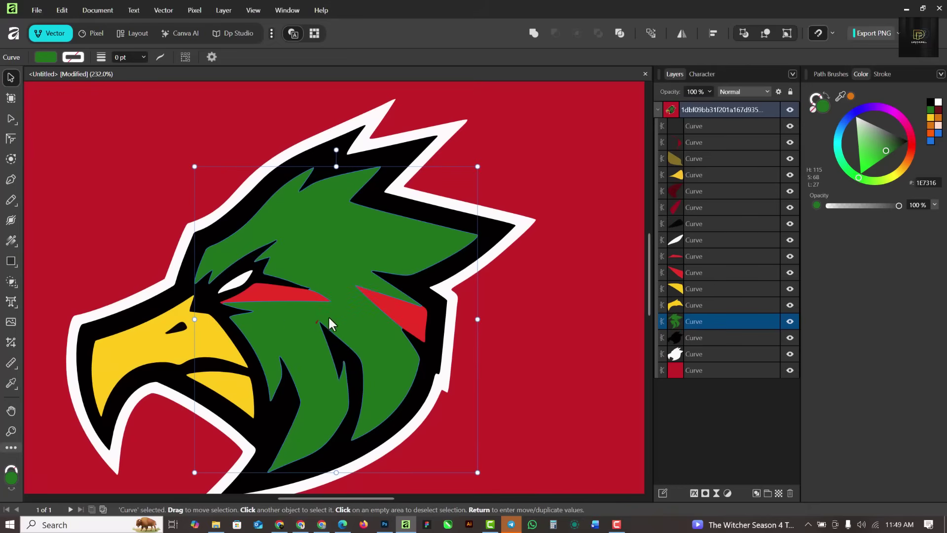
- Select the two bright red accent shapes below the eye and at the back of the head and recolor them light green 62EB24
left_click(270, 291)
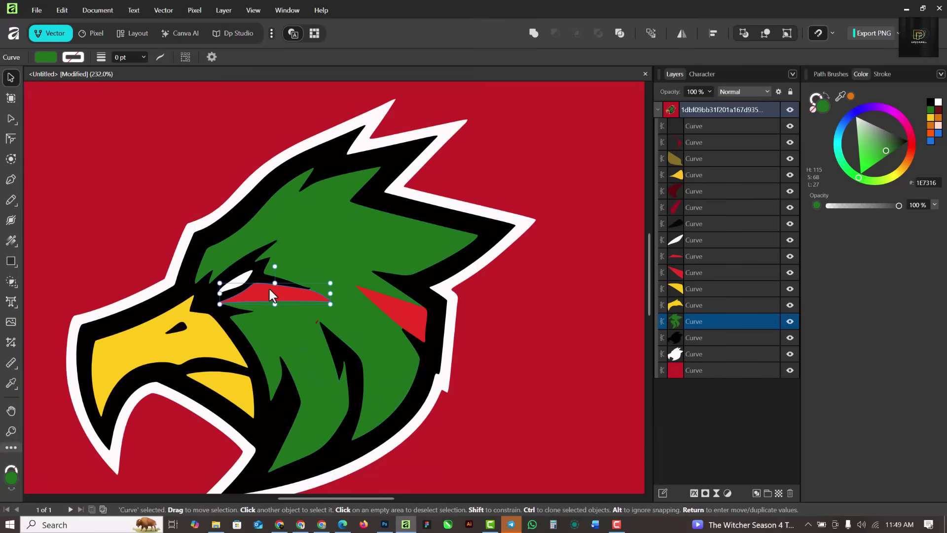
left_click(400, 313, "shift")
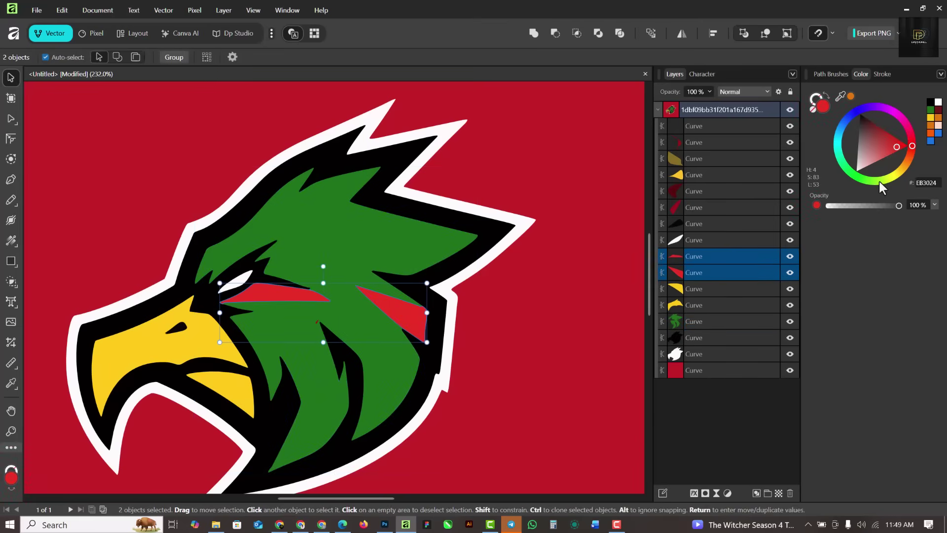
left_click_drag(881, 184, 868, 181)
scroll(267, 280, "down", 2)
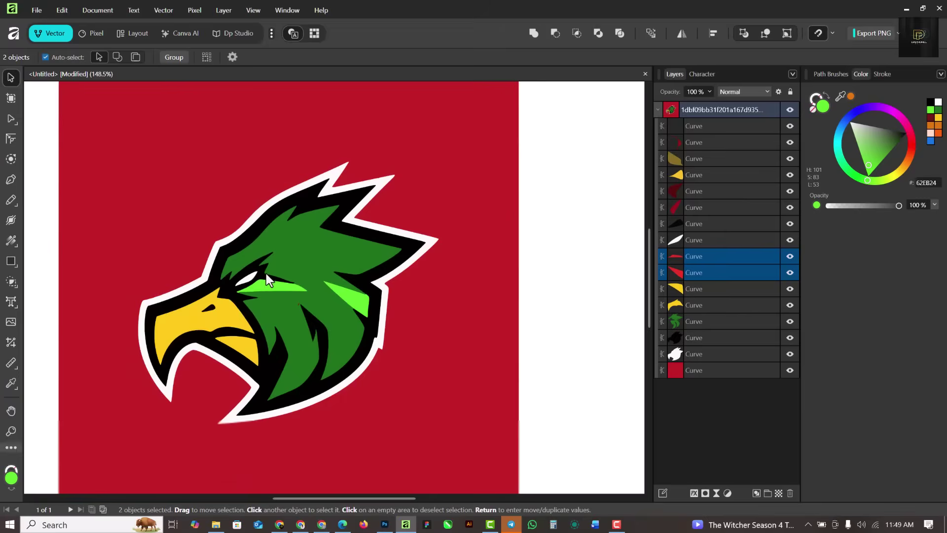
scroll(266, 281, "down", 1)
scroll(435, 217, "up", 2)
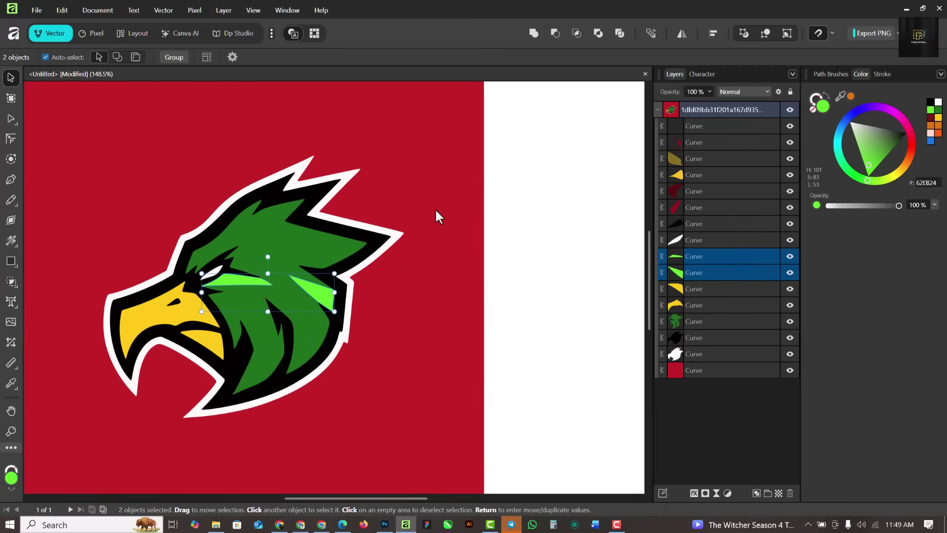
- Fill the red background square with the recent green 1E7316 and darken it to 032800
left_click(453, 212)
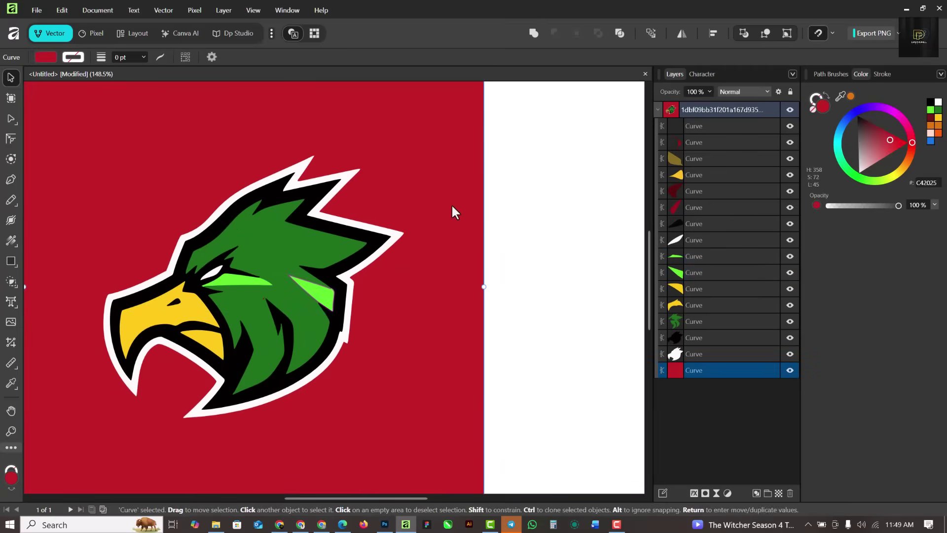
left_click(941, 114)
scroll(419, 254, "down", 2)
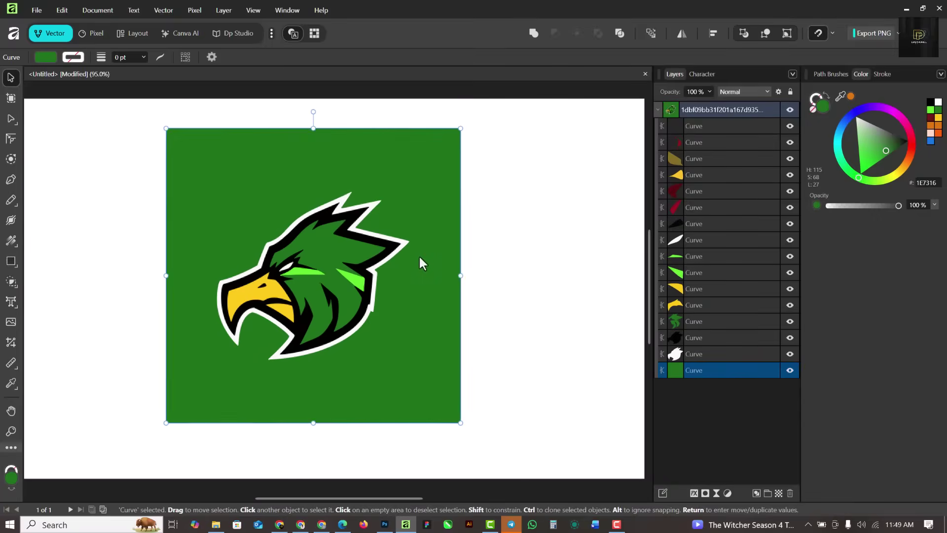
scroll(420, 257, "up", 1)
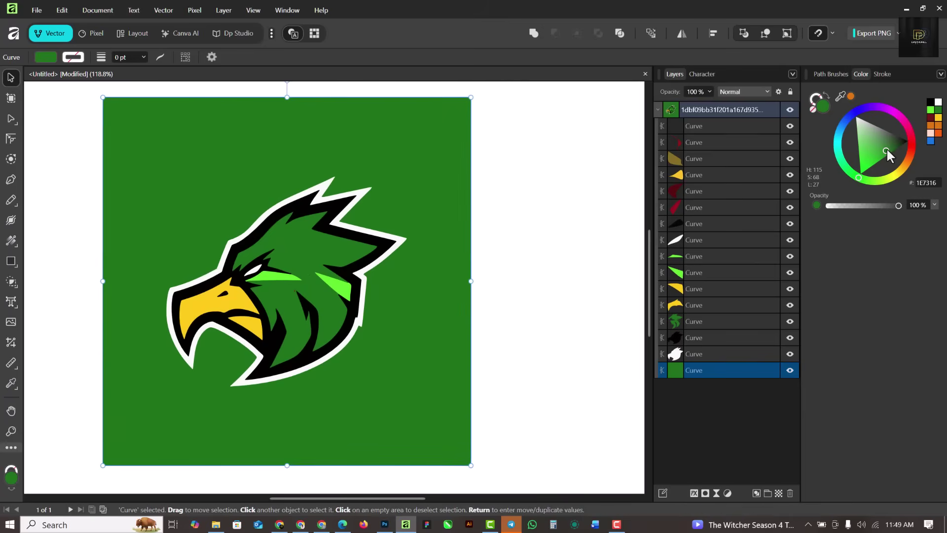
left_click_drag(887, 151, 911, 154)
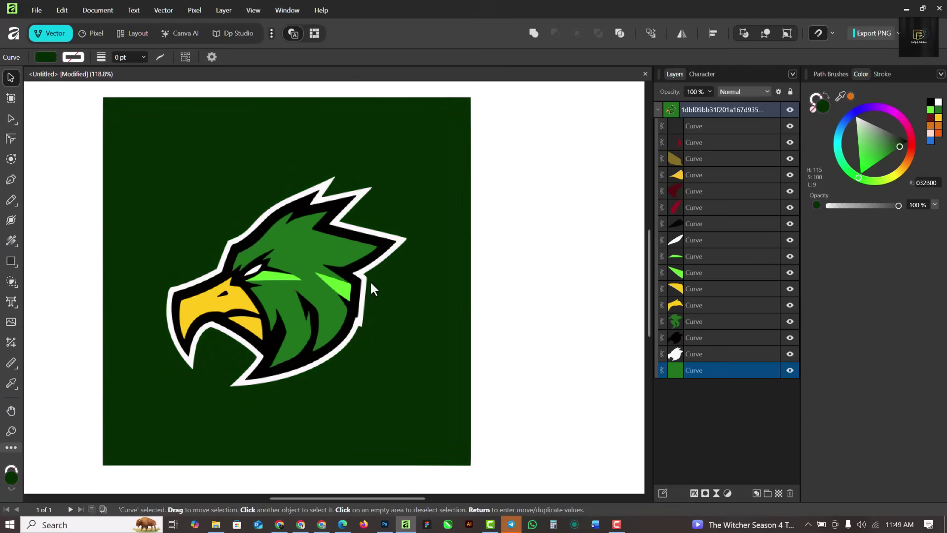
scroll(370, 280, "up", 3)
scroll(305, 257, "down", 2)
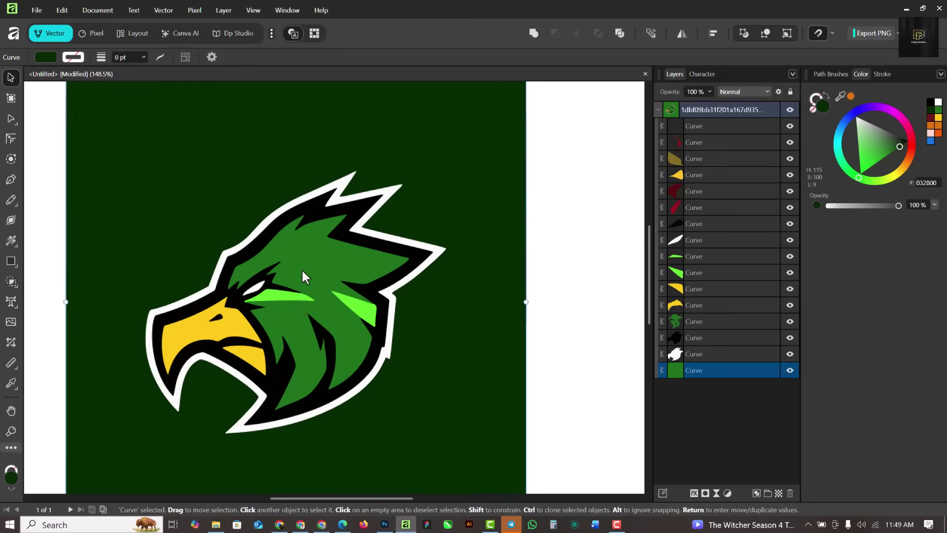
- Delete the tiny leftover red fleck at the tip of the black cheek marking and clear the selection
scroll(298, 325, "up", 8)
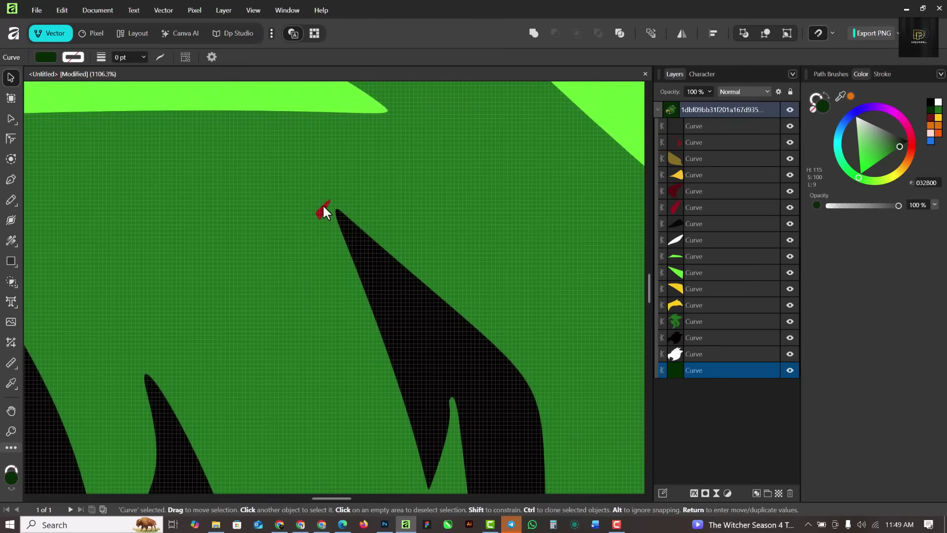
left_click(323, 211)
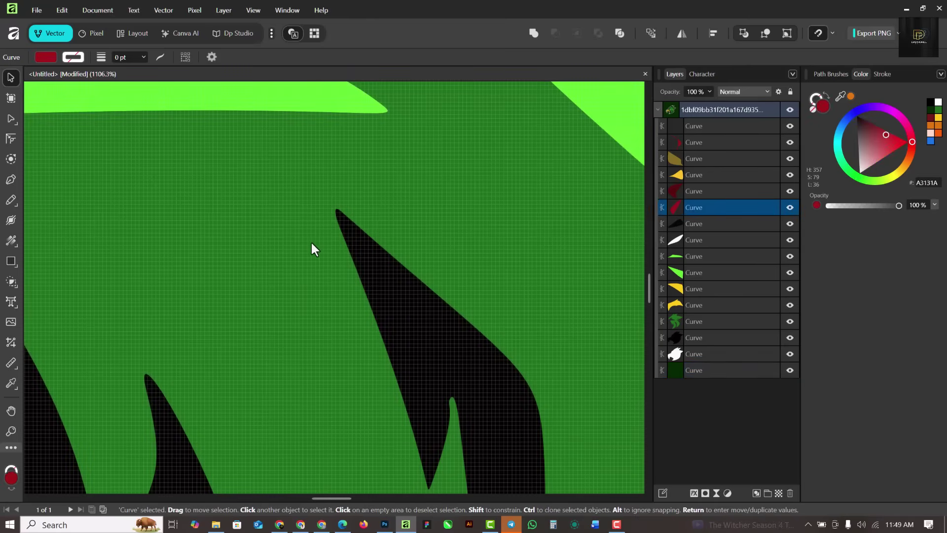
key("Delete")
scroll(311, 244, "down", 8)
scroll(357, 312, "down", 4)
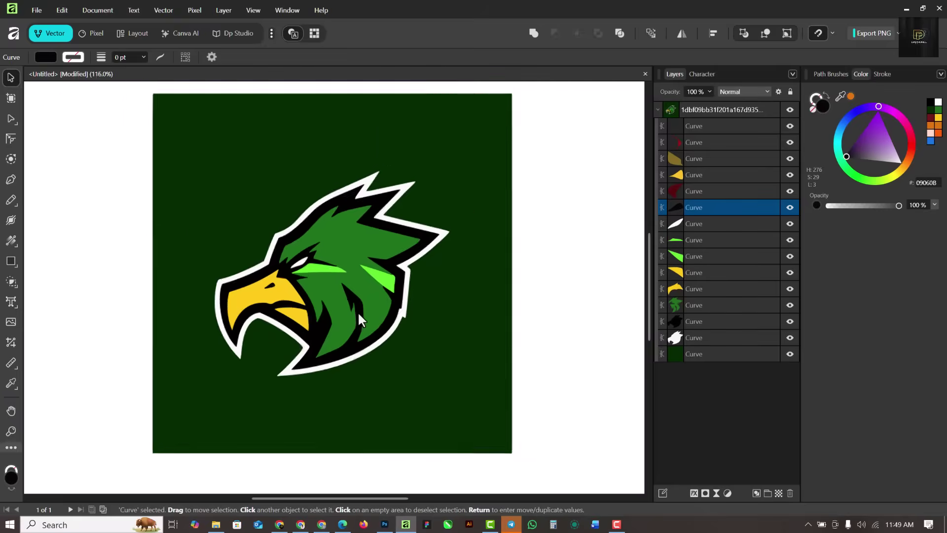
left_click(492, 299)
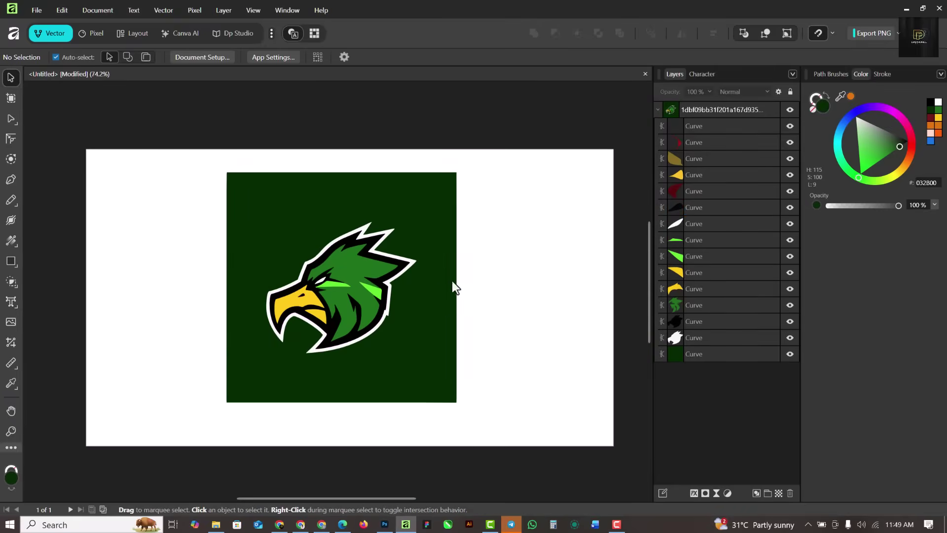
scroll(385, 292, "up", 2)
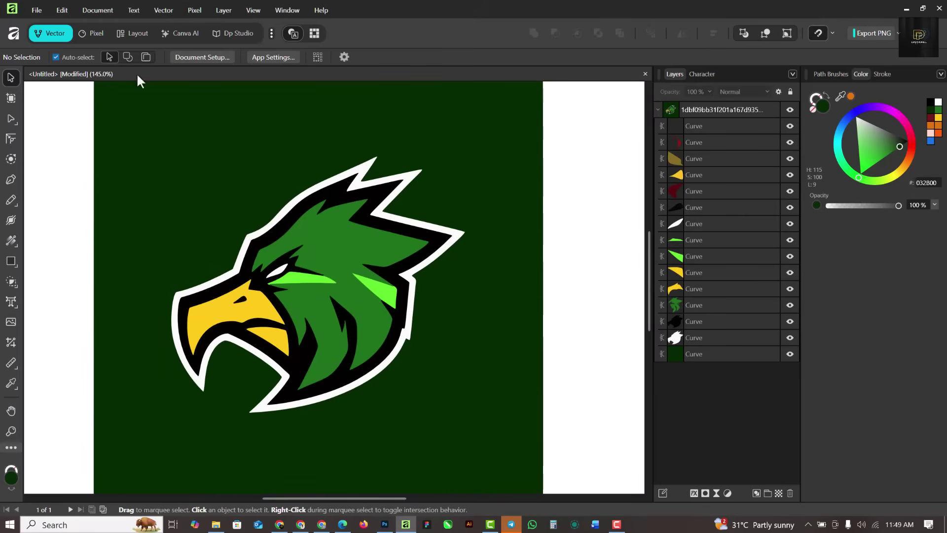
- Open the red bird-head logo image from the IMAGE TRACE folder as its own Affinity document
left_click(215, 525)
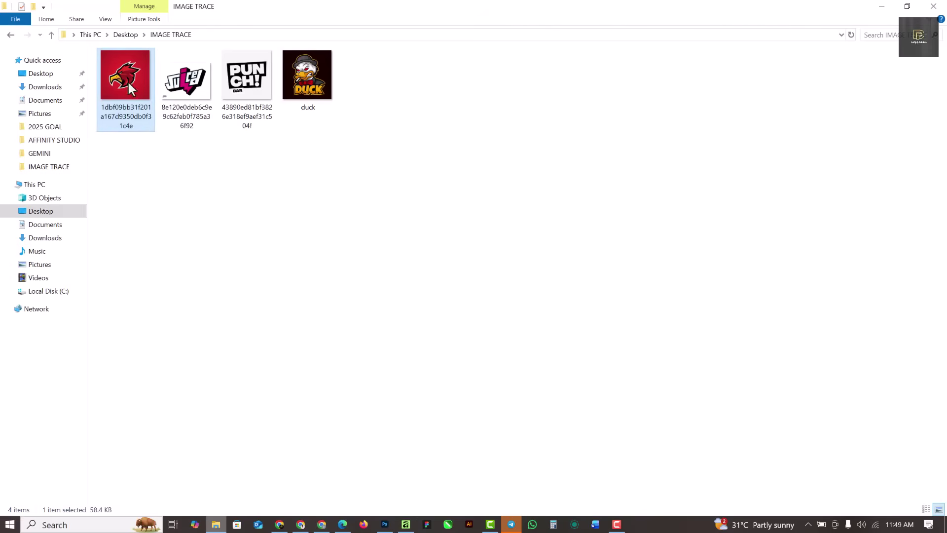
left_click_drag(127, 81, 508, 54)
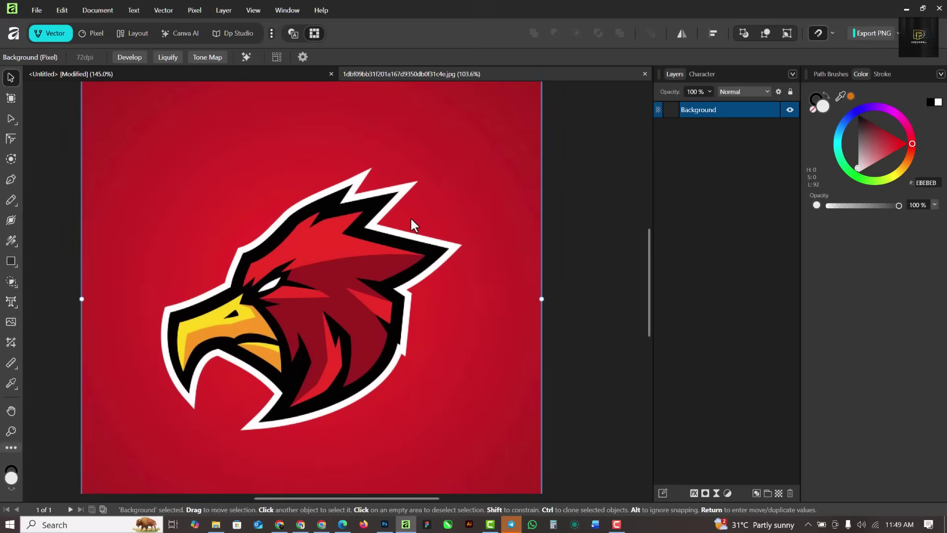
scroll(401, 199, "down", 1)
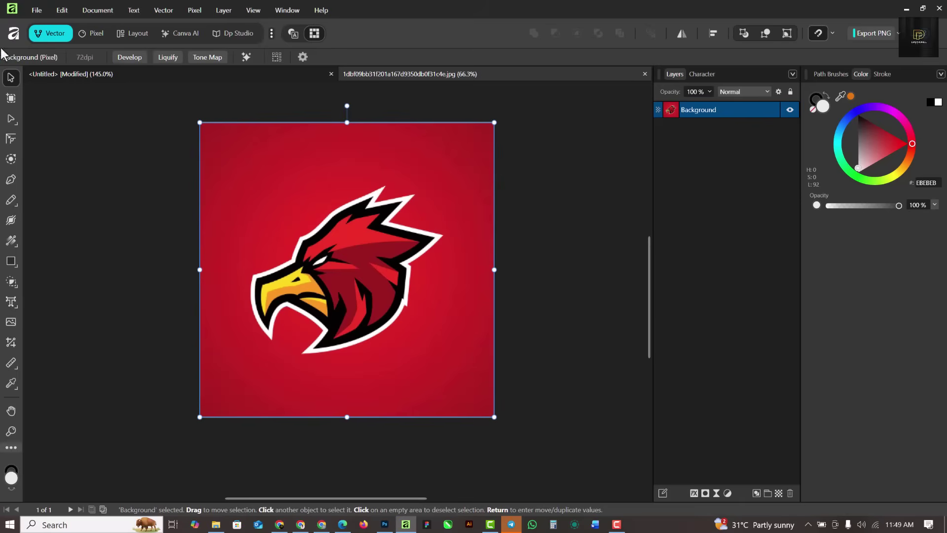
left_click(37, 10)
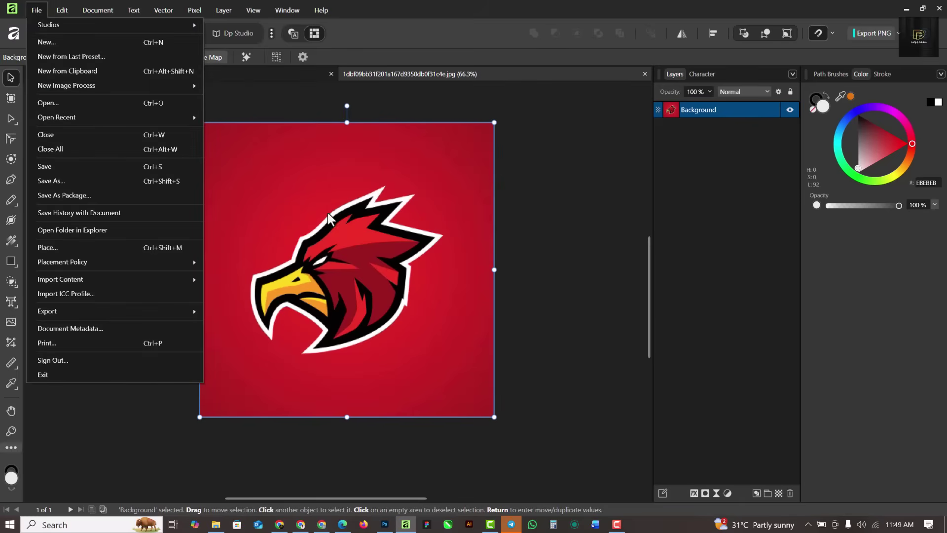
left_click(340, 279)
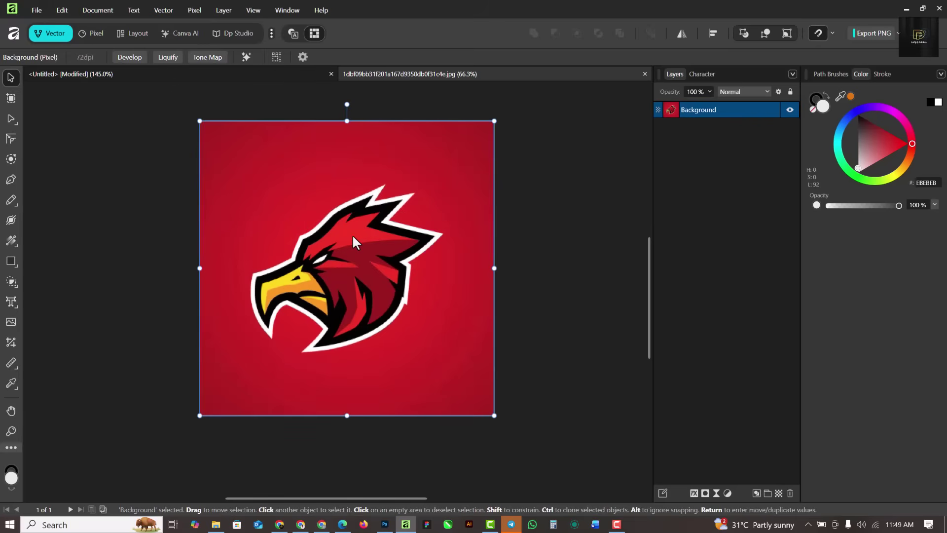
- Switch the bird-head image document to the Canva AI studio and dismiss the studio-switching notices
scroll(352, 233, "up", 1)
scroll(302, 282, "up", 3)
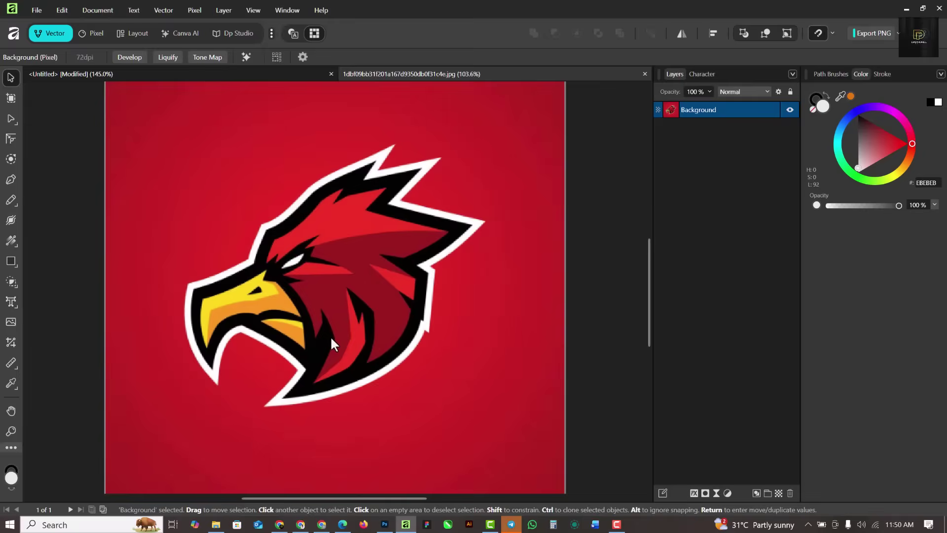
scroll(316, 286, "up", 1)
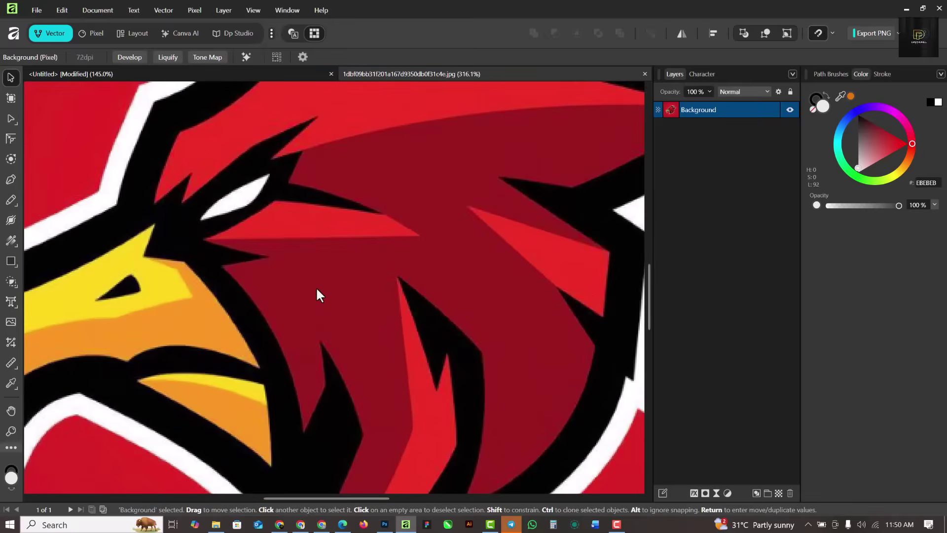
scroll(316, 286, "down", 4)
scroll(315, 286, "up", 1)
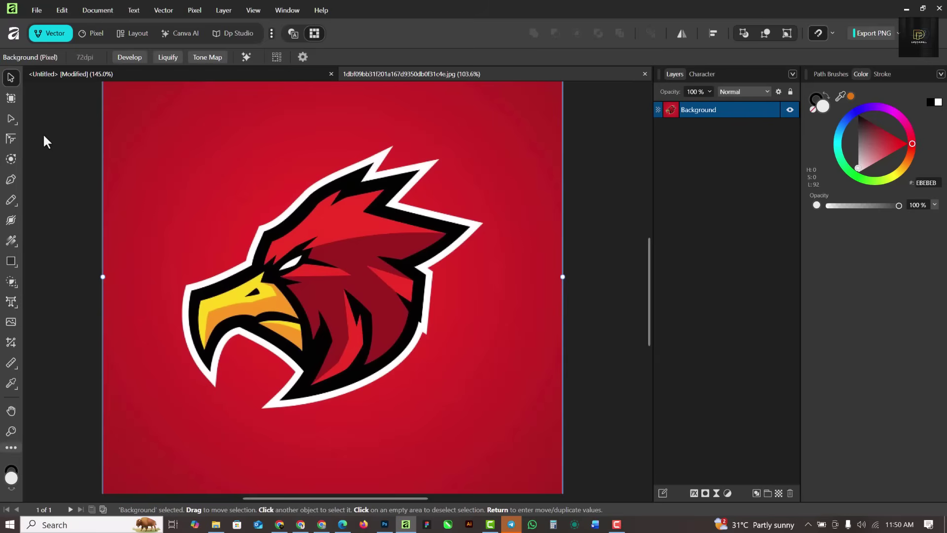
left_click(91, 31)
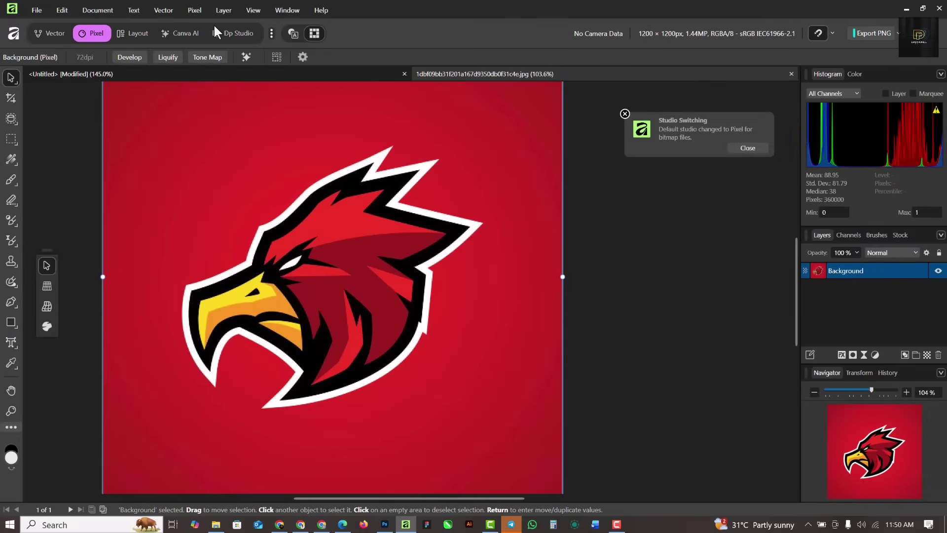
left_click(180, 34)
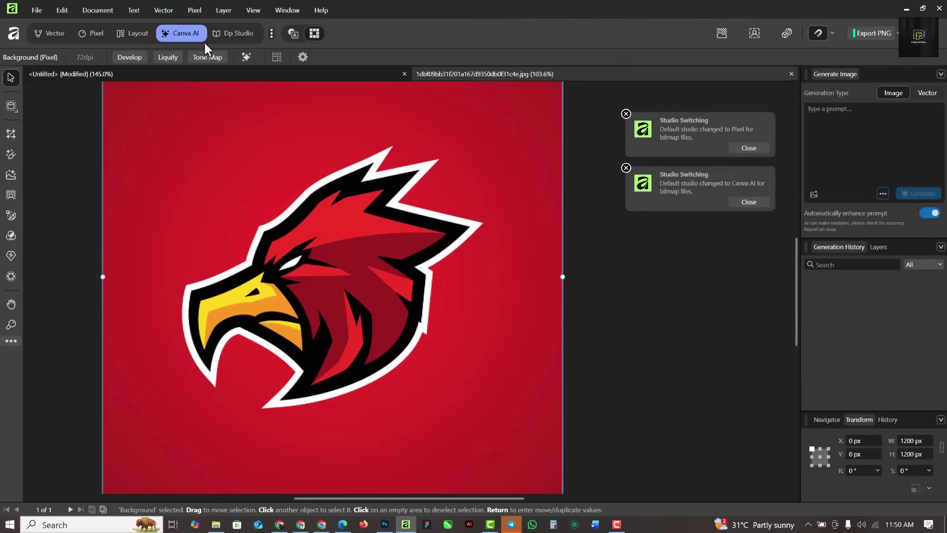
left_click(625, 114)
left_click(624, 113)
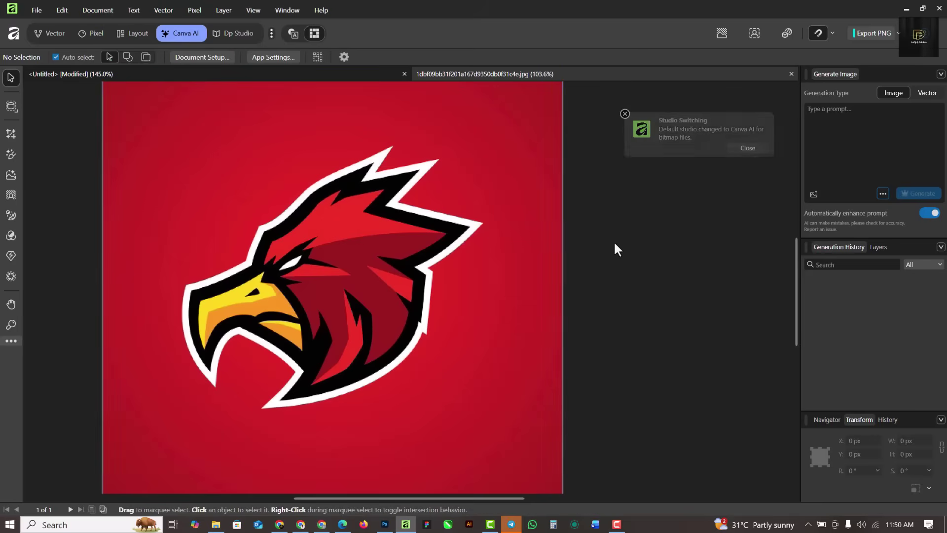
- Start Super Resolve on the bird-head image and show the before and after previews side by side
scroll(350, 220, "down", 1)
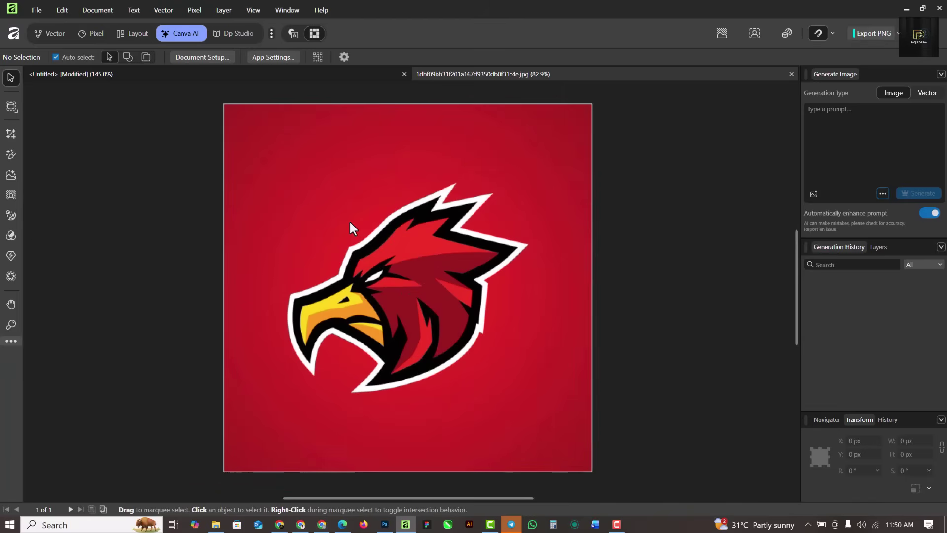
left_click(360, 244)
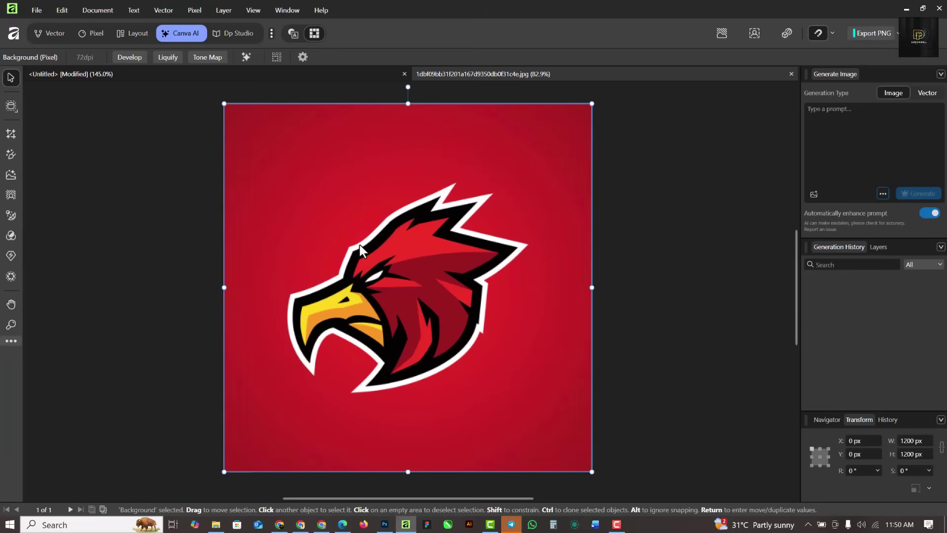
left_click(10, 260)
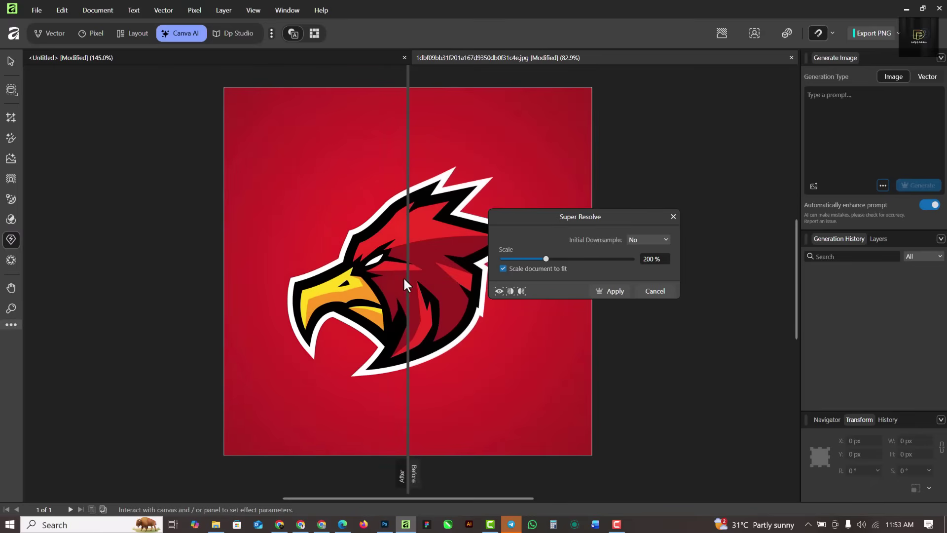
left_click(522, 290)
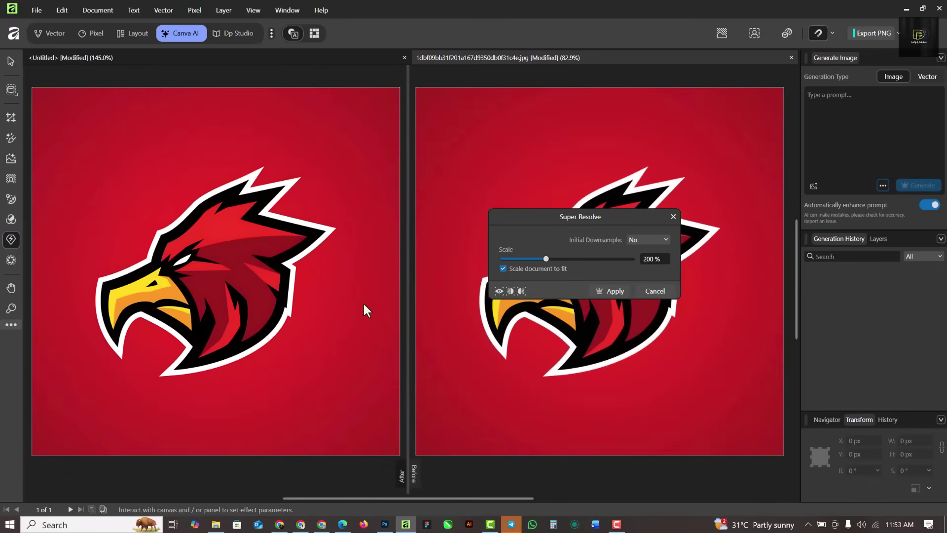
- Compare the edge sharpness of the bird head in the before and after previews at several magnifications
scroll(460, 318, "down", 3)
scroll(470, 319, "up", 4)
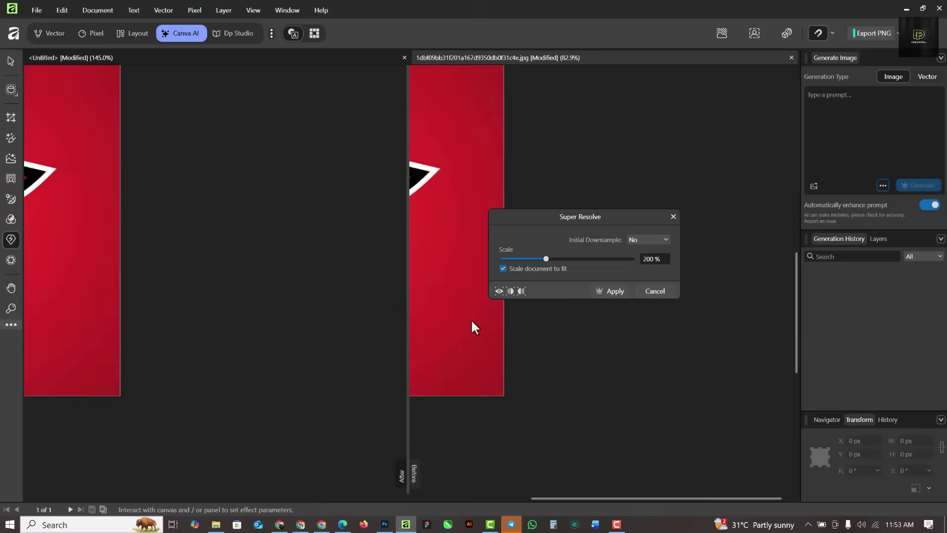
scroll(552, 321, "down", 2)
scroll(455, 272, "down", 2)
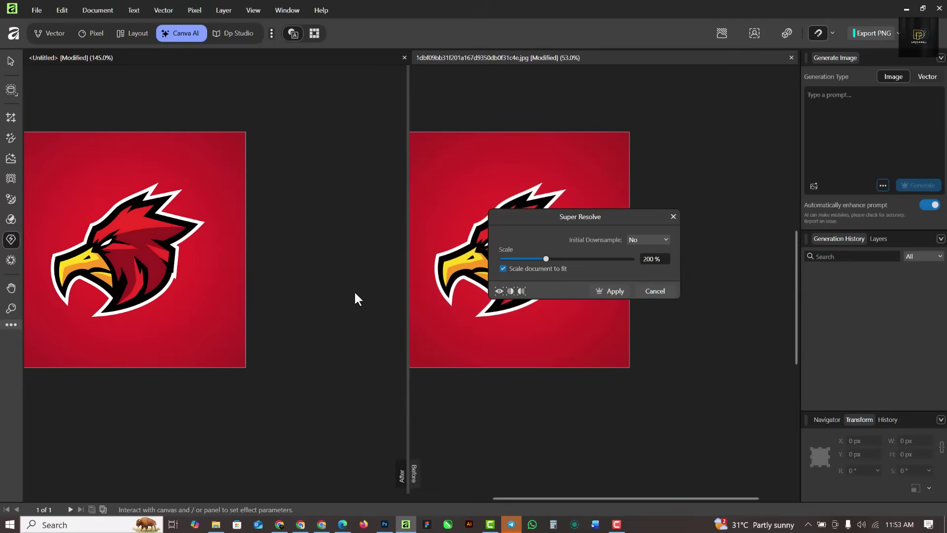
scroll(353, 291, "up", 2)
scroll(455, 338, "down", 1)
scroll(448, 288, "up", 1)
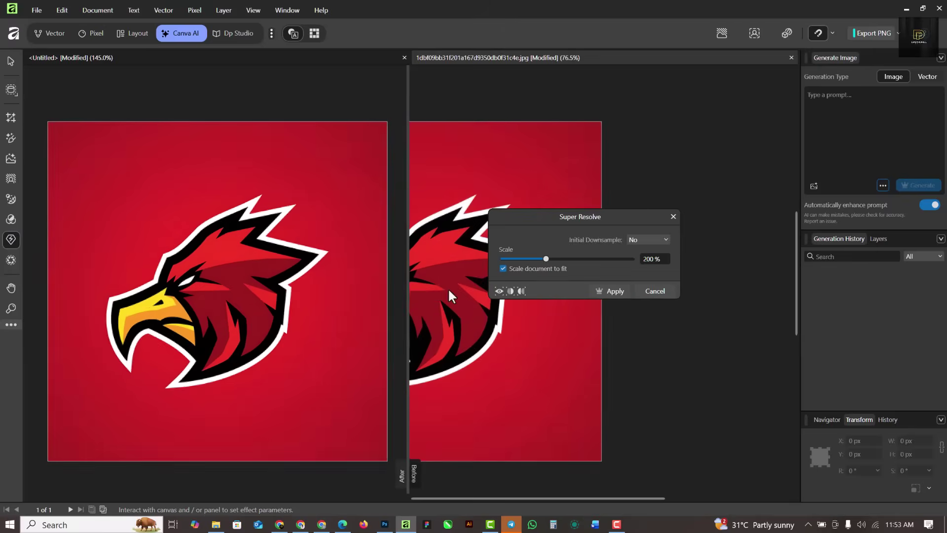
scroll(192, 288, "up", 5)
scroll(197, 299, "down", 3)
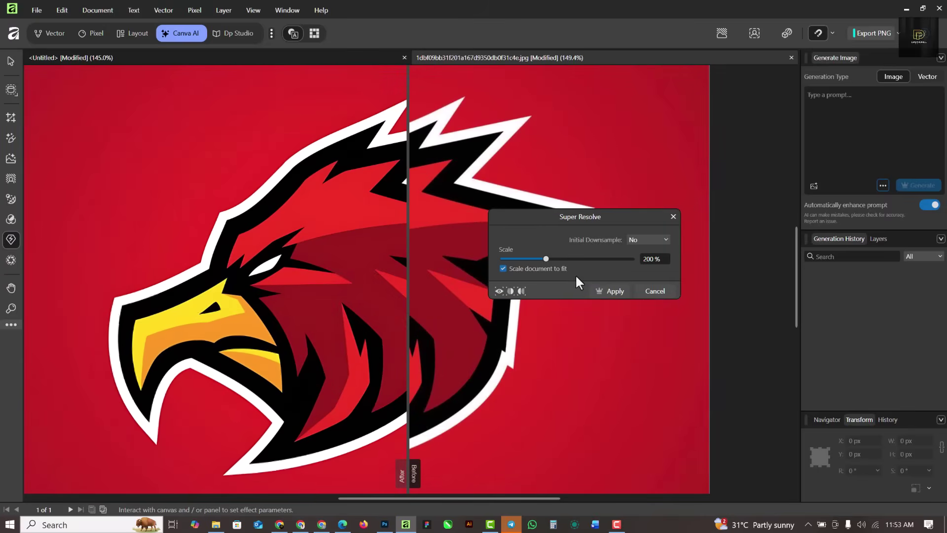
- Raise the Super Resolve scale above 200% and apply it, enlarging the image to about 2958 × 2958 px
left_click_drag(546, 260, 564, 262)
left_click(612, 291)
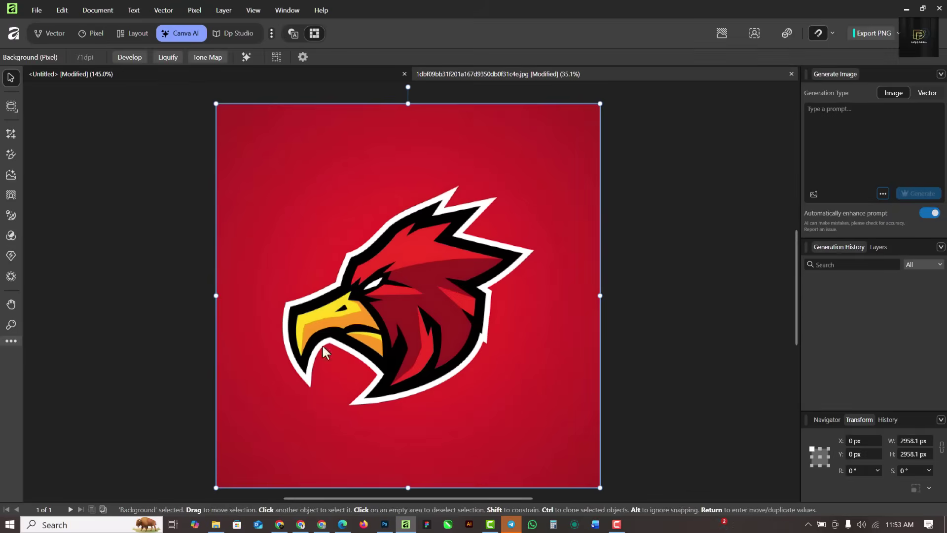
scroll(390, 229, "down", 1)
scroll(383, 326, "up", 6)
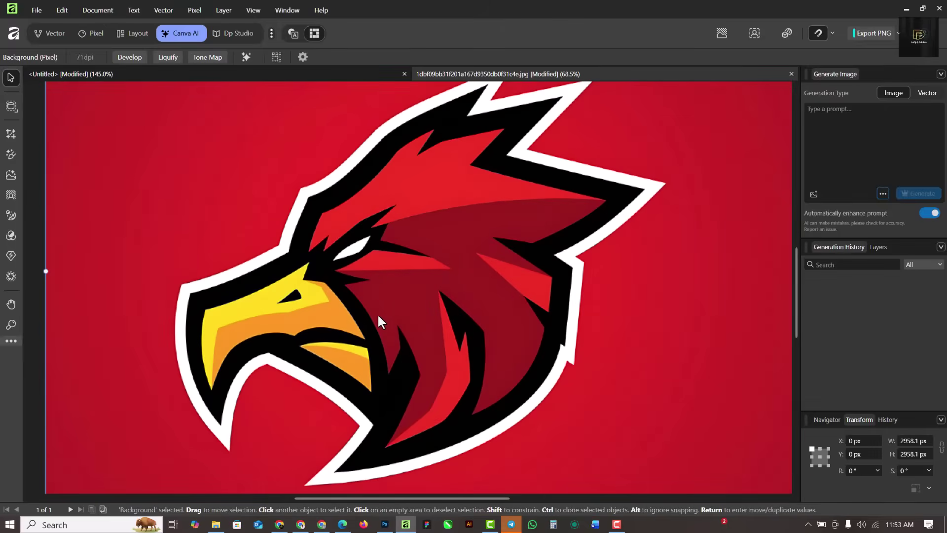
scroll(372, 289, "down", 6)
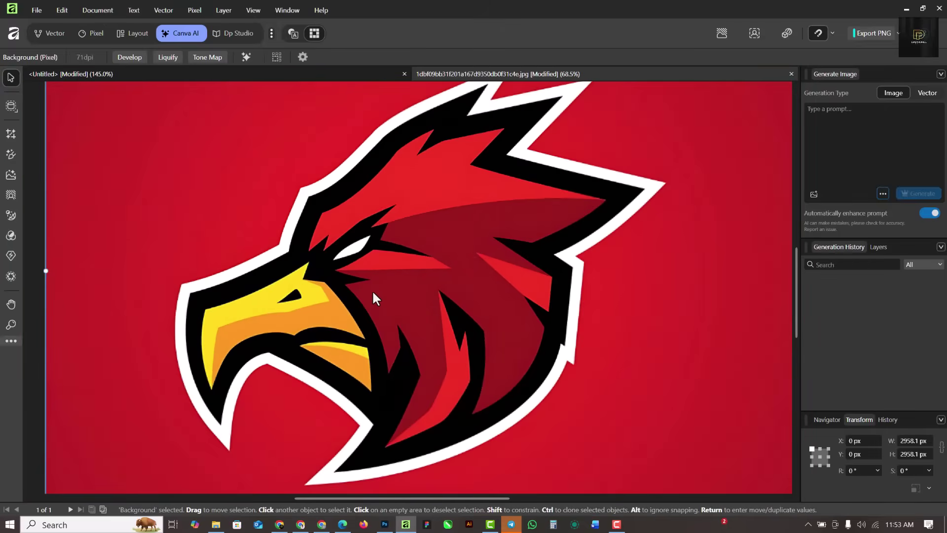
- Image-trace the enlarged bird head with Edge Threshold and Curve Fitting Tolerance both at 100%
left_click(161, 11)
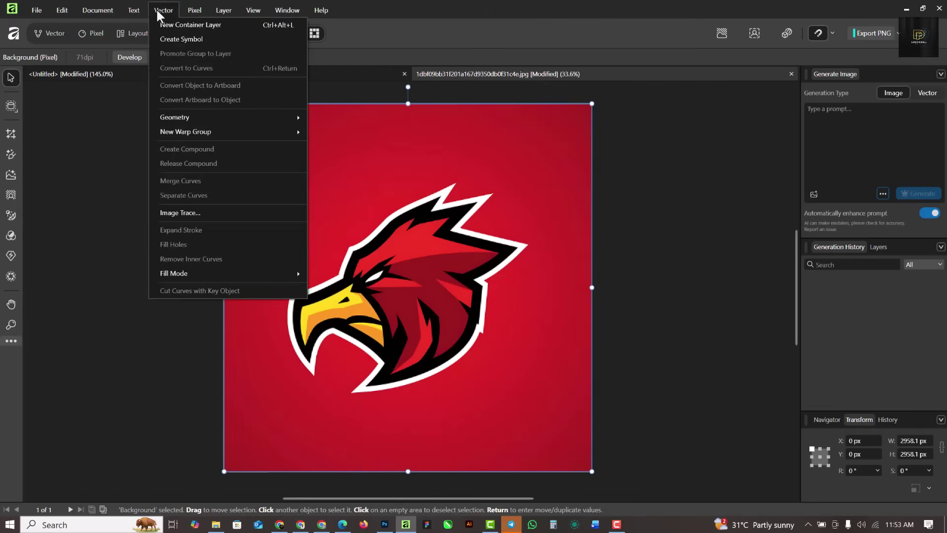
left_click(202, 213)
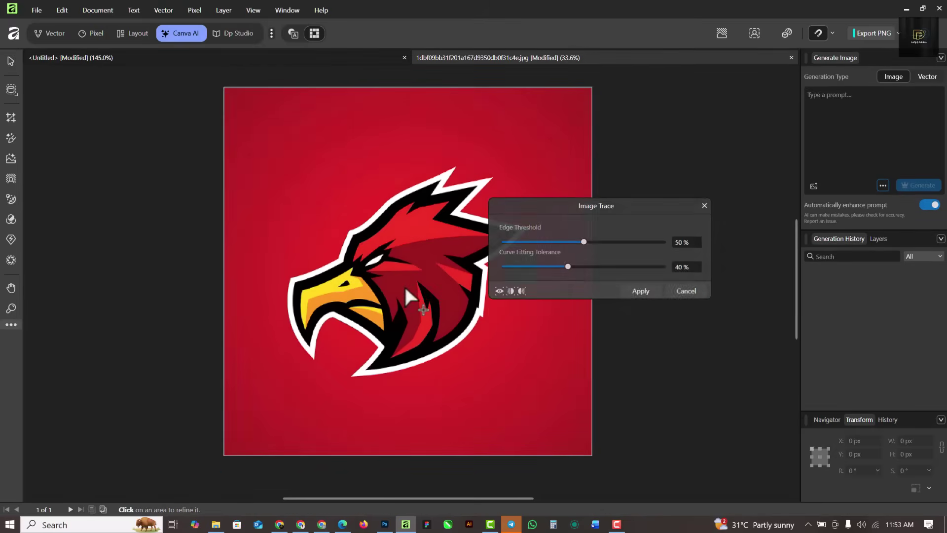
left_click(522, 291)
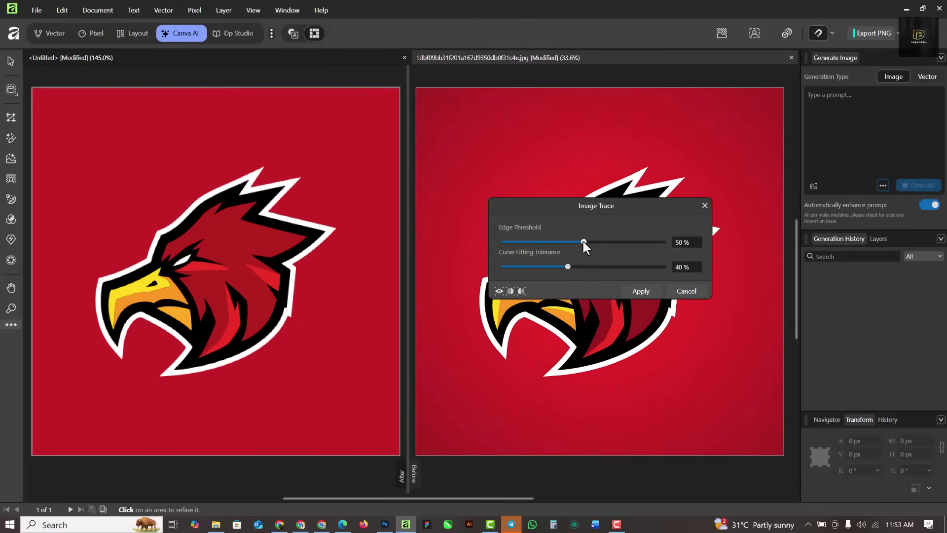
left_click_drag(584, 242, 698, 247)
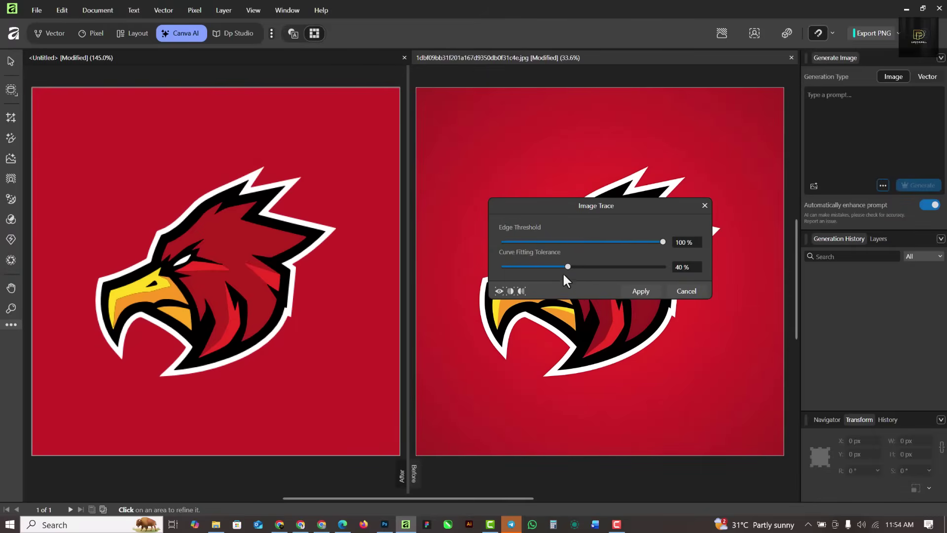
left_click_drag(568, 268, 676, 270)
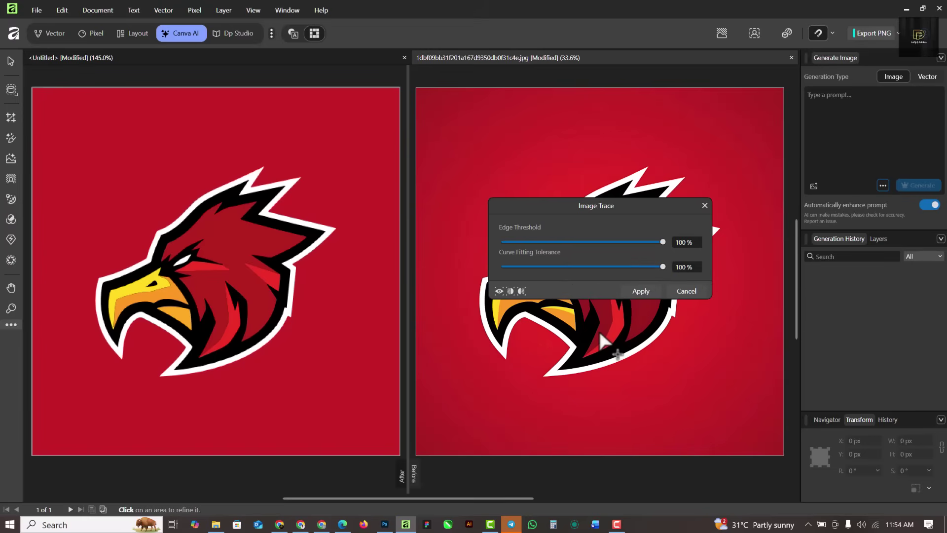
left_click(642, 291)
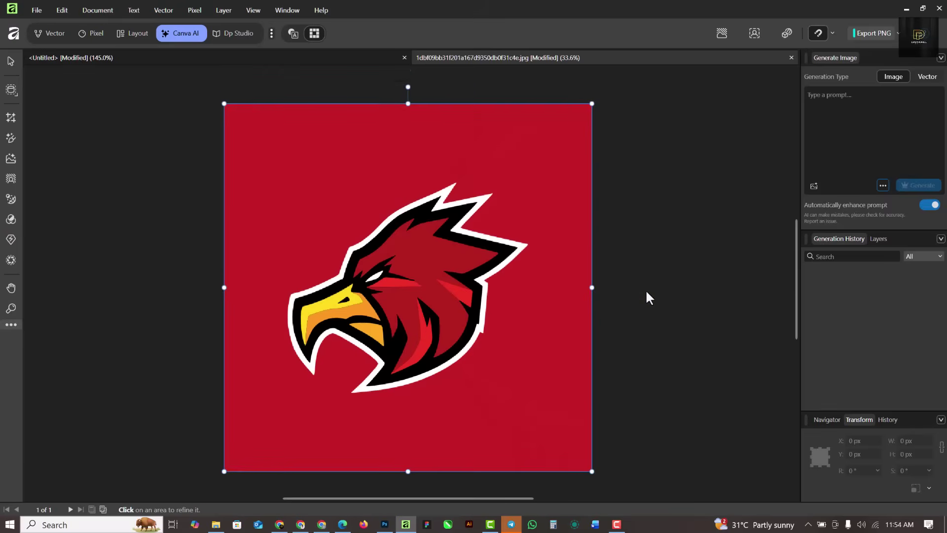
- Inspect the traced orange beak curve, try moving the dark red feather shape off the head, and undo that move
left_click(353, 311)
scroll(353, 310, "up", 5)
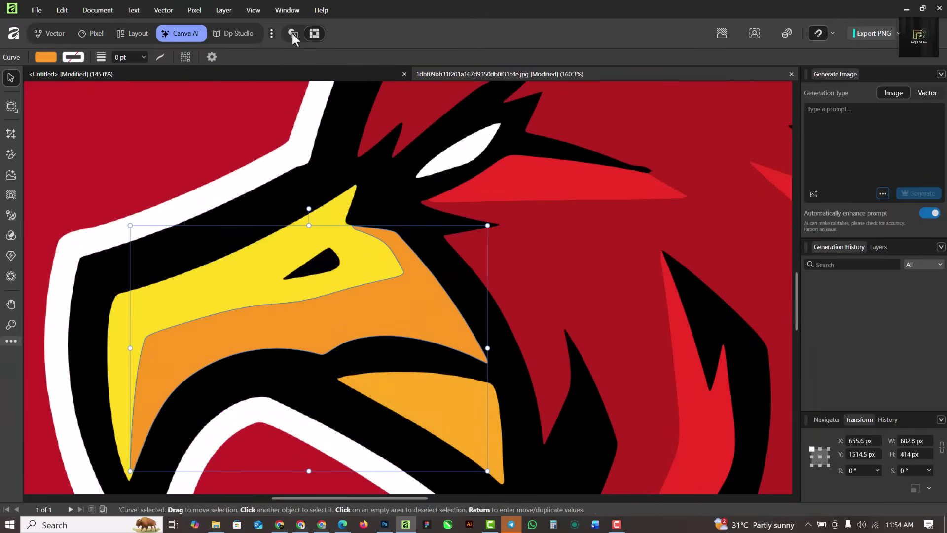
scroll(345, 297, "down", 1)
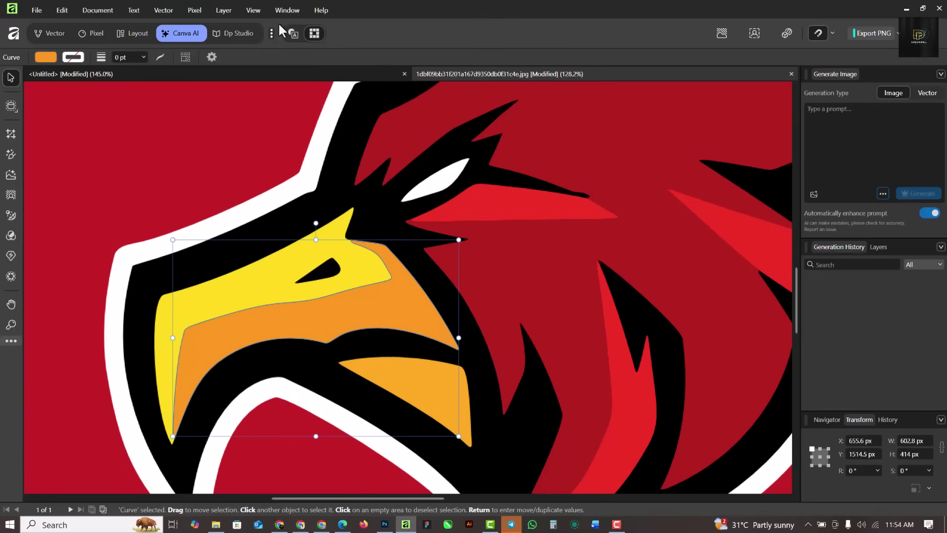
scroll(324, 269, "down", 4)
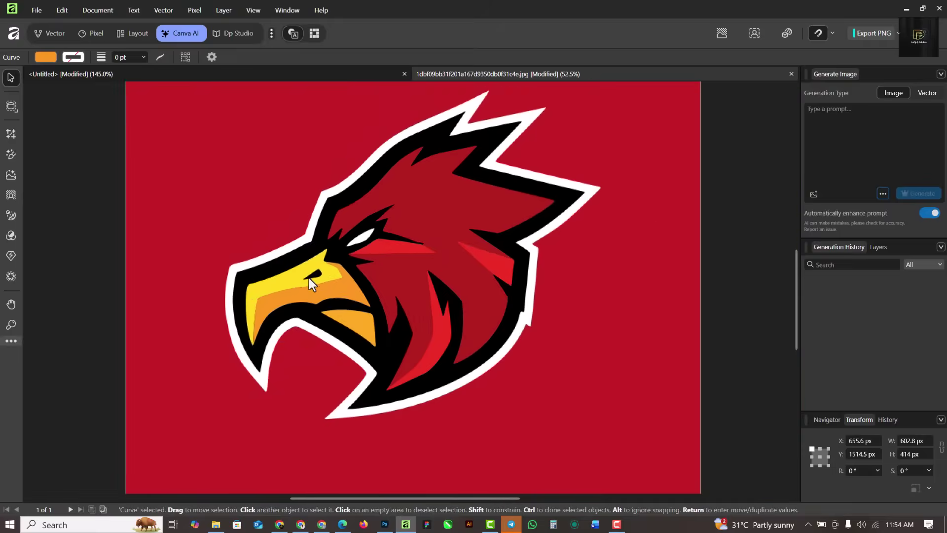
left_click(428, 204)
left_click_drag(429, 204, 612, 282)
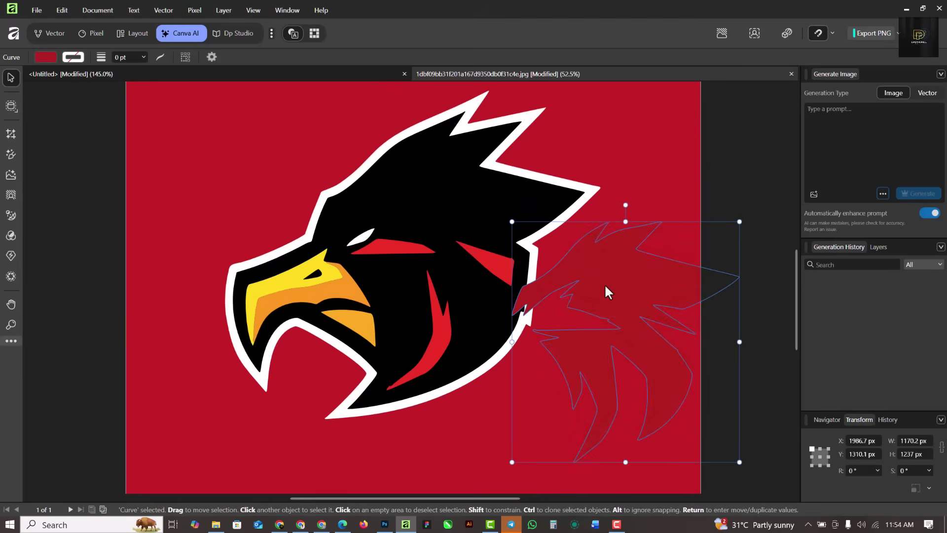
key("Escape")
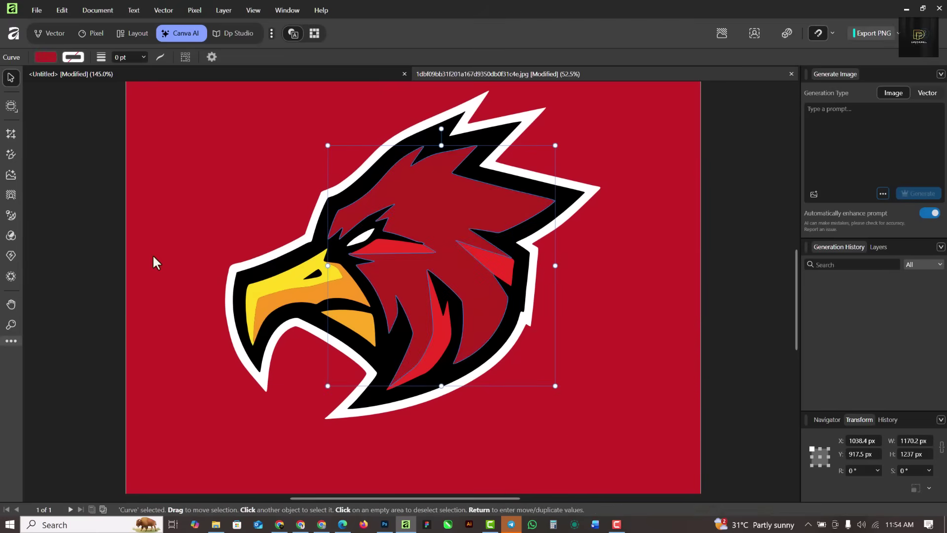
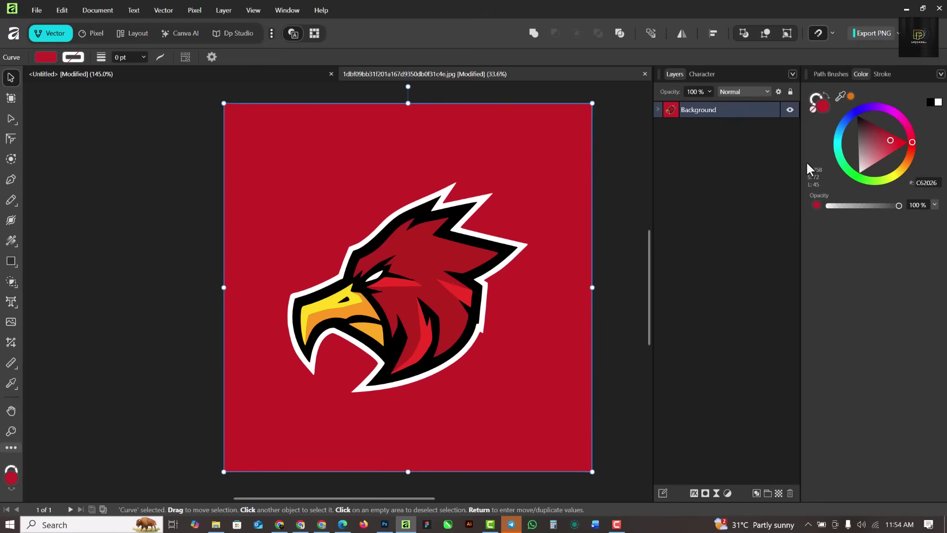
- Darken the fill of the traced red background square to 820005
mouse_move(889, 139)
left_mouse_down()
mouse_move(863, 120)
mouse_move(883, 129)
left_mouse_up()
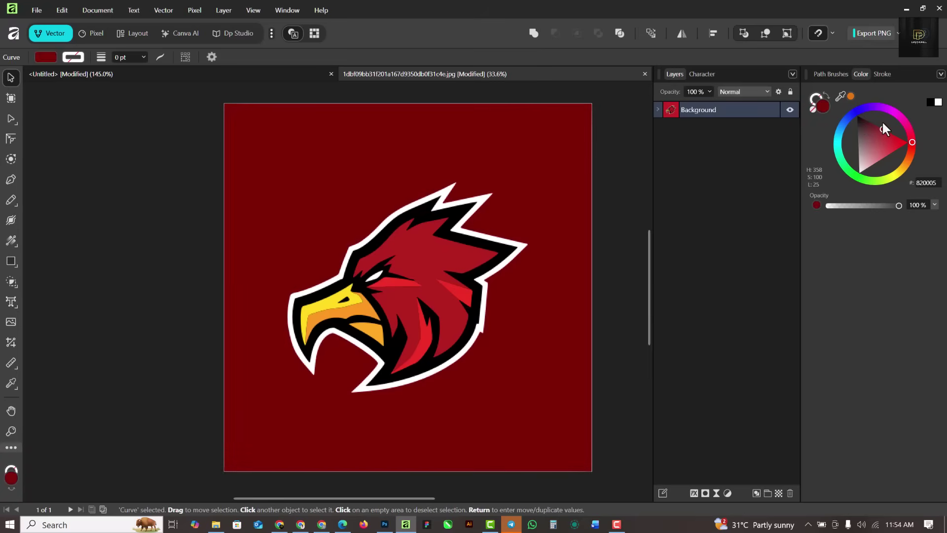
- Try moving the white outline shape away from the bird head, and undo that move
left_click(611, 224)
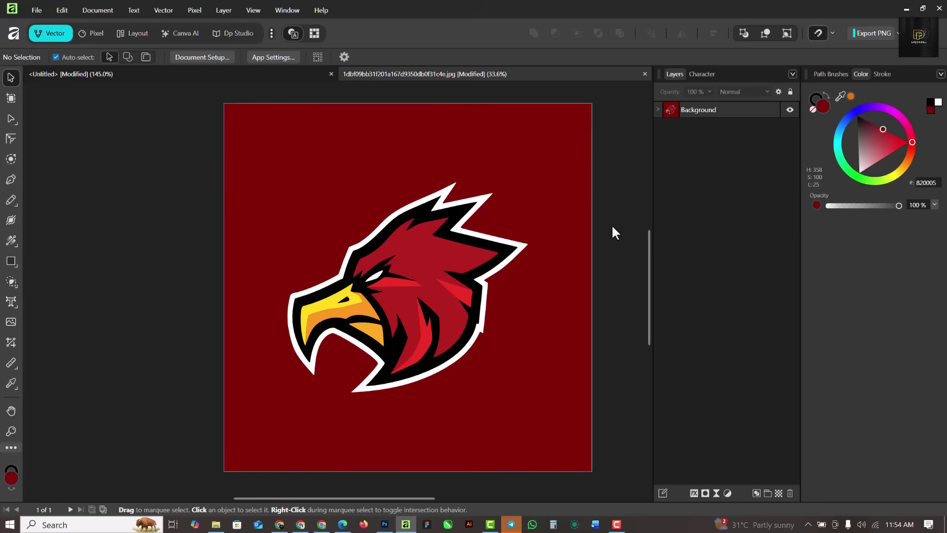
left_click(448, 188)
left_click_drag(448, 189, 311, 152)
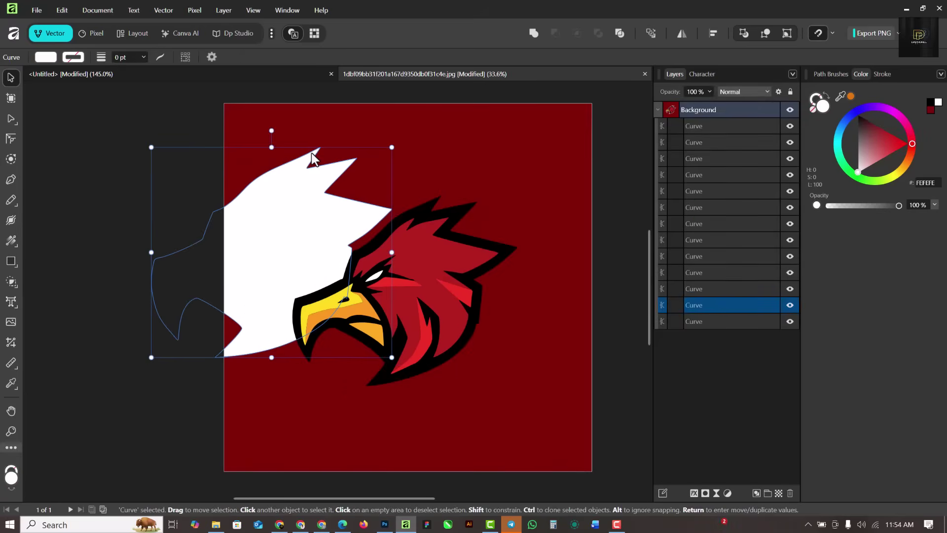
key("ctrl+z")
- Try moving the black head shape, undo that move, and set the shape's fill to pure black 000000
left_click(461, 209)
left_click_drag(449, 197, 393, 170)
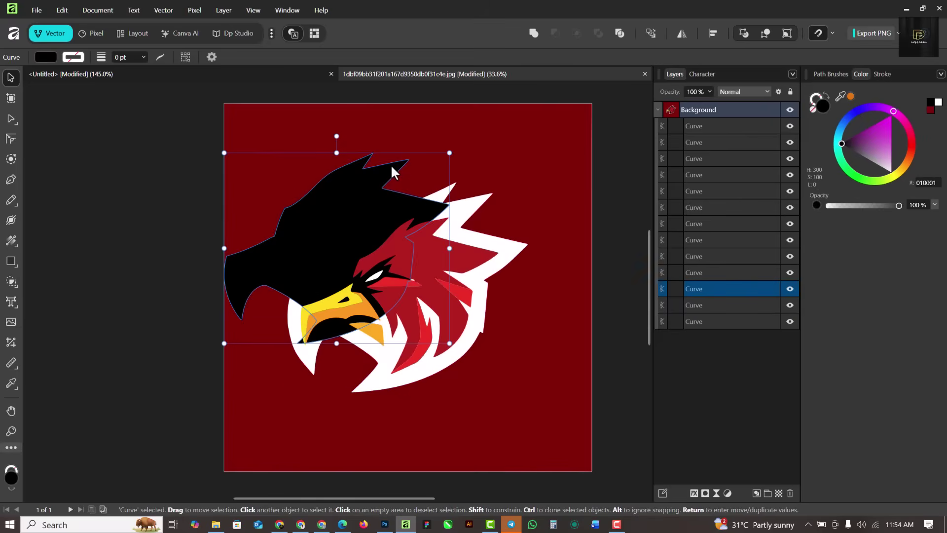
key("ctrl+z")
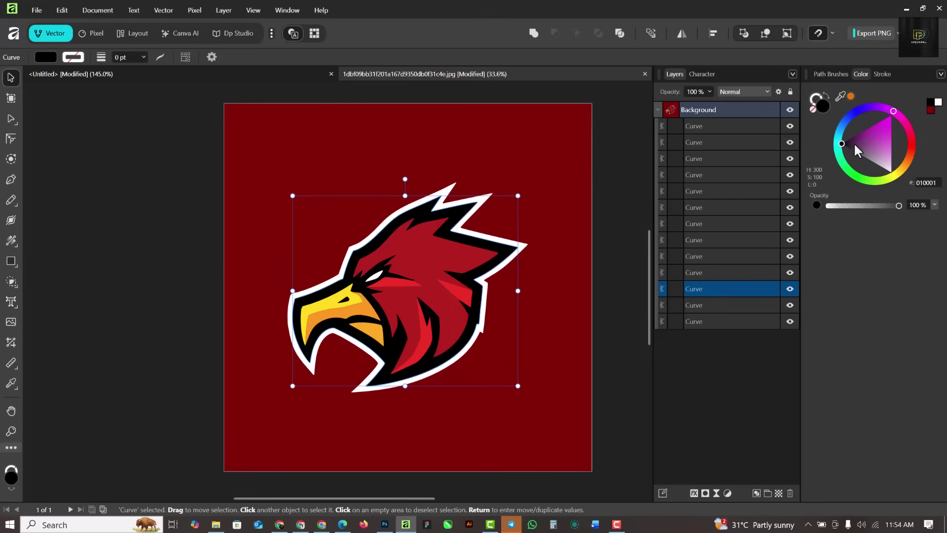
mouse_move(845, 143)
left_mouse_down()
mouse_move(866, 158)
mouse_move(842, 143)
left_mouse_up()
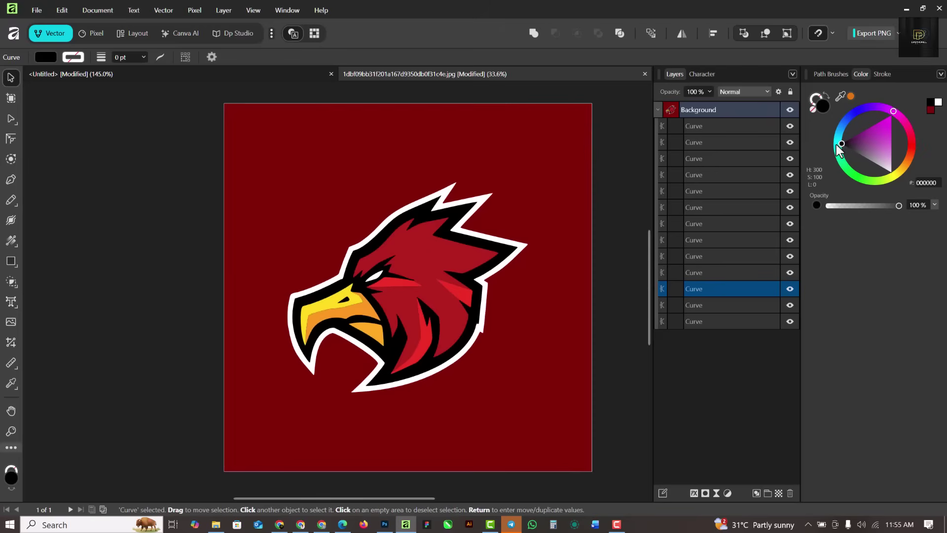
left_click(523, 147)
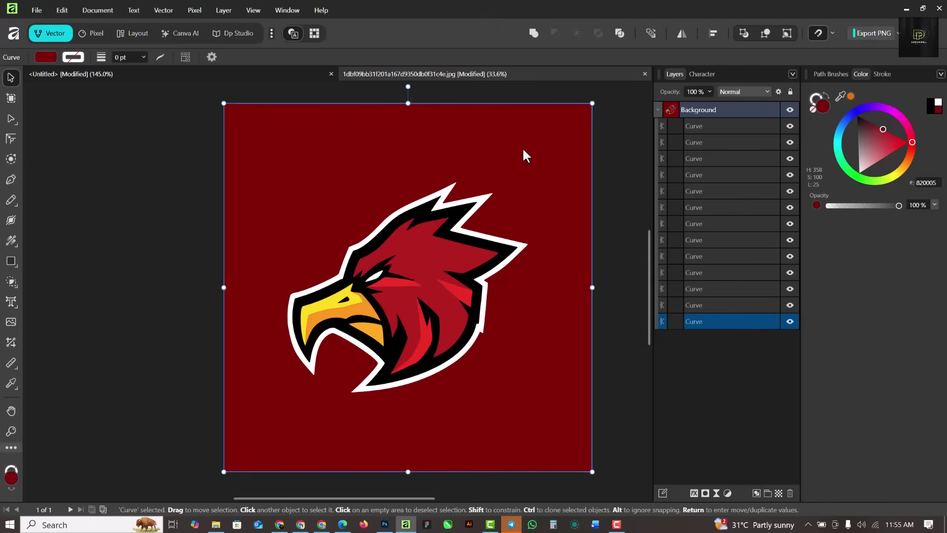
- Add 48% noise to the fill of the dark red feather shape on the bird head
scroll(416, 262, "up", 5)
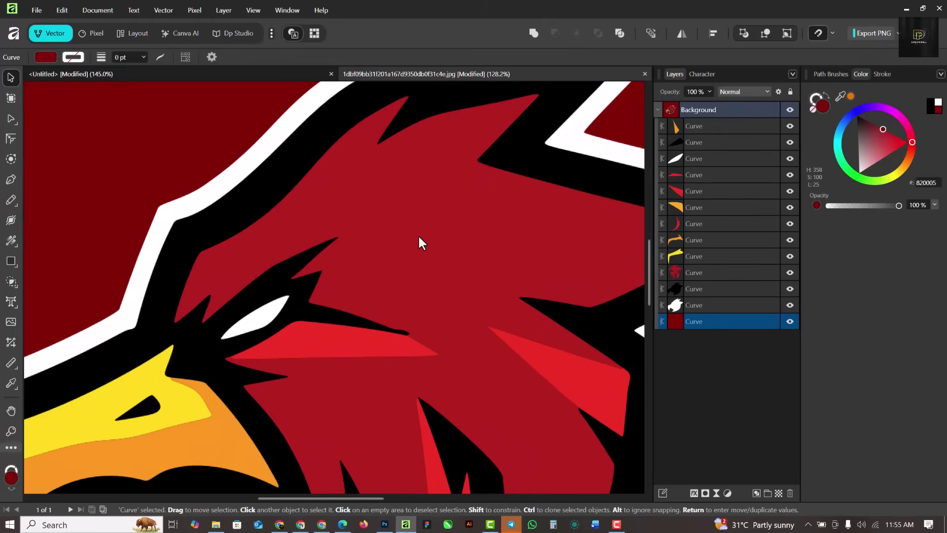
left_click(420, 243)
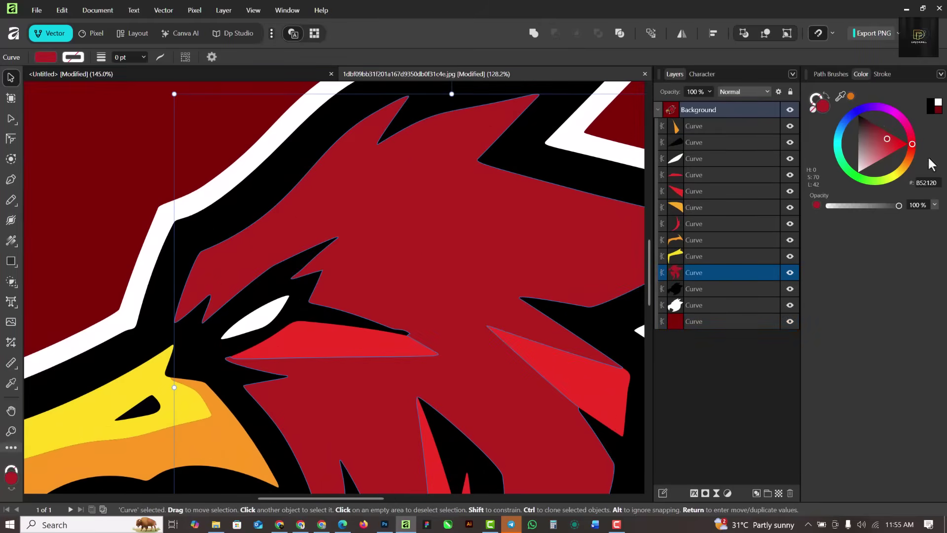
left_click(816, 205)
left_click(851, 205)
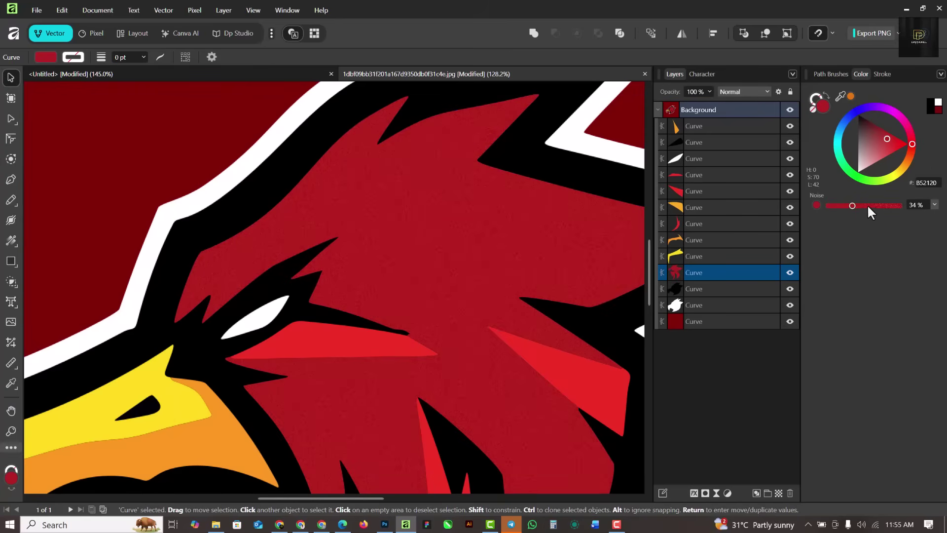
left_click(873, 205)
scroll(338, 264, "down", 5)
left_click(339, 264)
left_click_drag(855, 206, 863, 205)
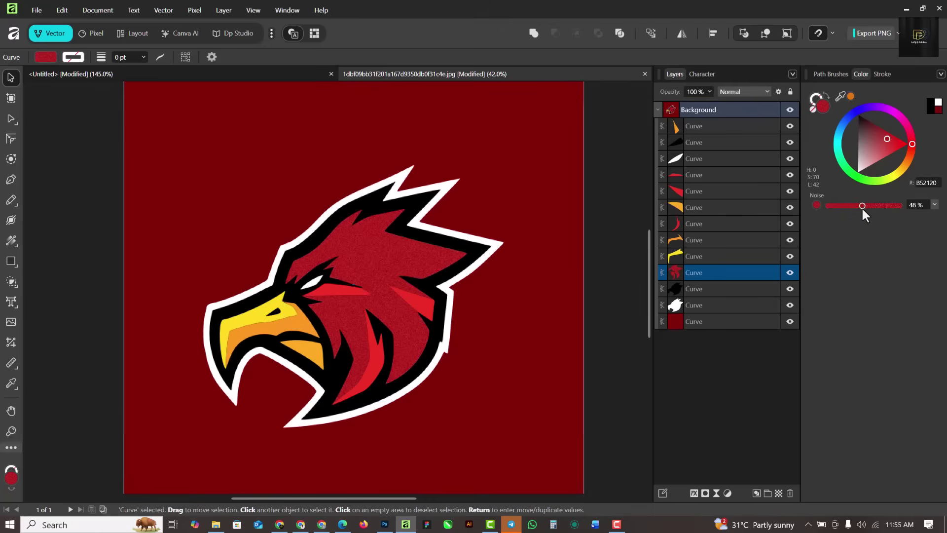
- Examine the noise texture on the red feathers close up and at full-artwork size
left_click(537, 242)
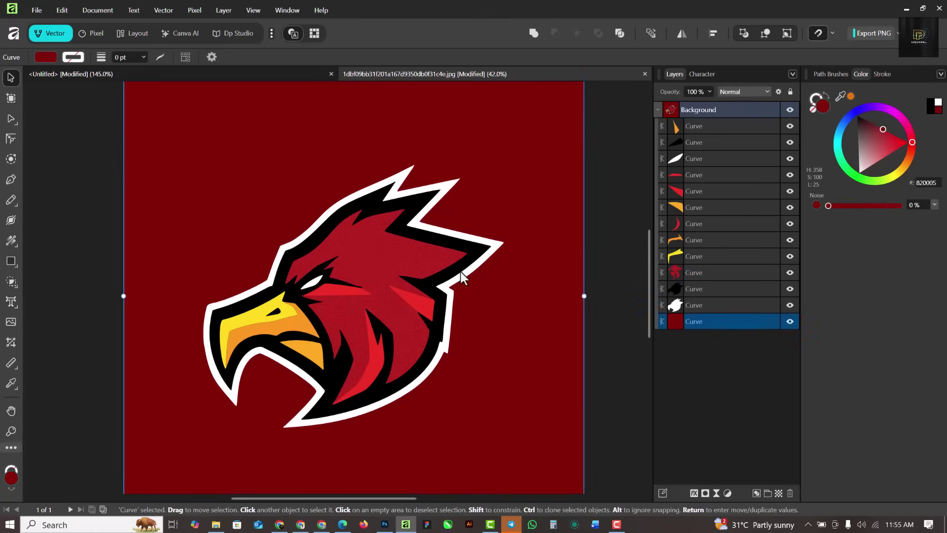
scroll(460, 274, "down", 1)
scroll(460, 273, "down", 3)
scroll(449, 275, "up", 8)
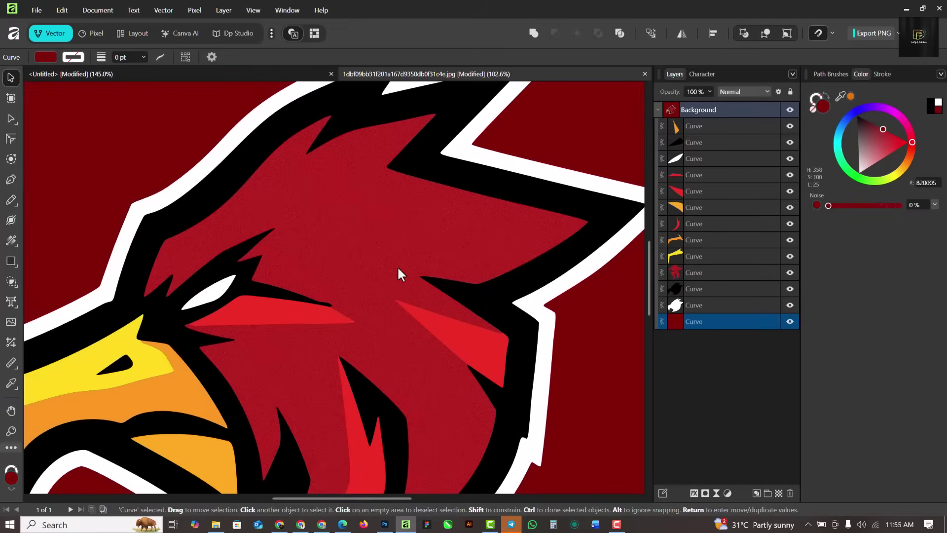
scroll(400, 274, "down", 2)
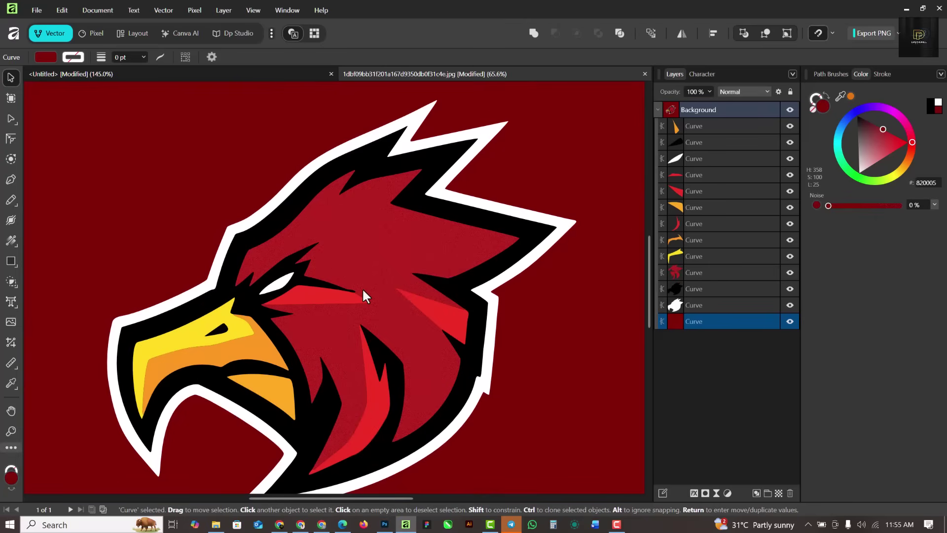
scroll(361, 288, "down", 4)
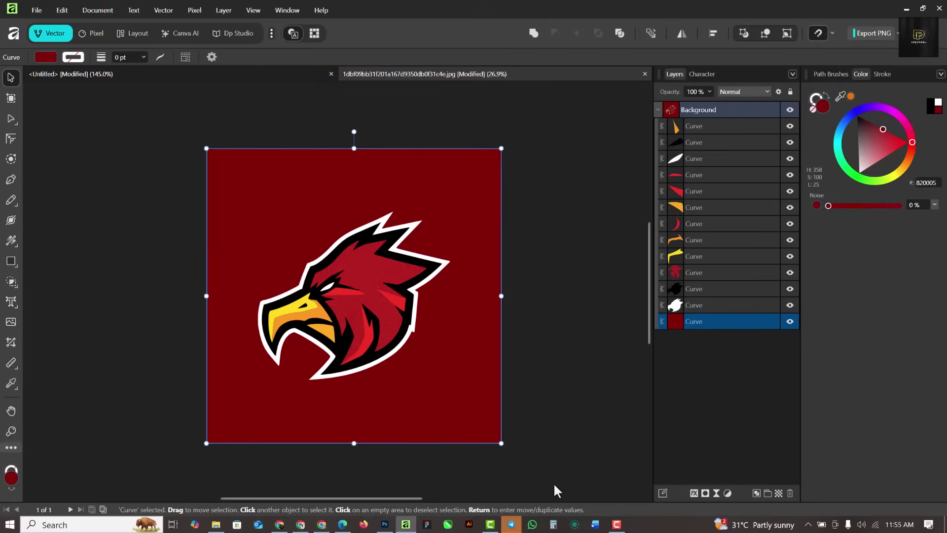
scroll(374, 273, "up", 1)
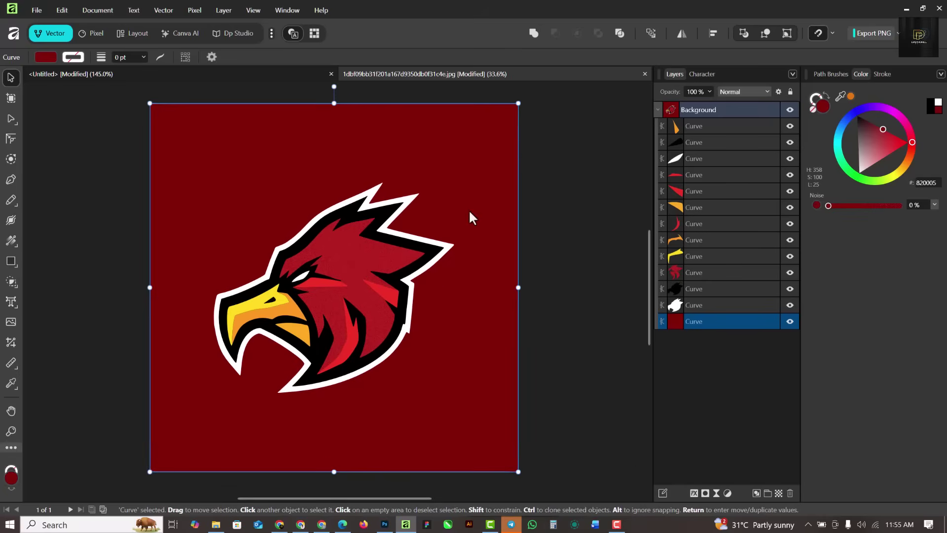
- Open duck.jpg from File Explorer as a separate document and check the image
left_click(215, 525)
left_click_drag(316, 75, 547, 50)
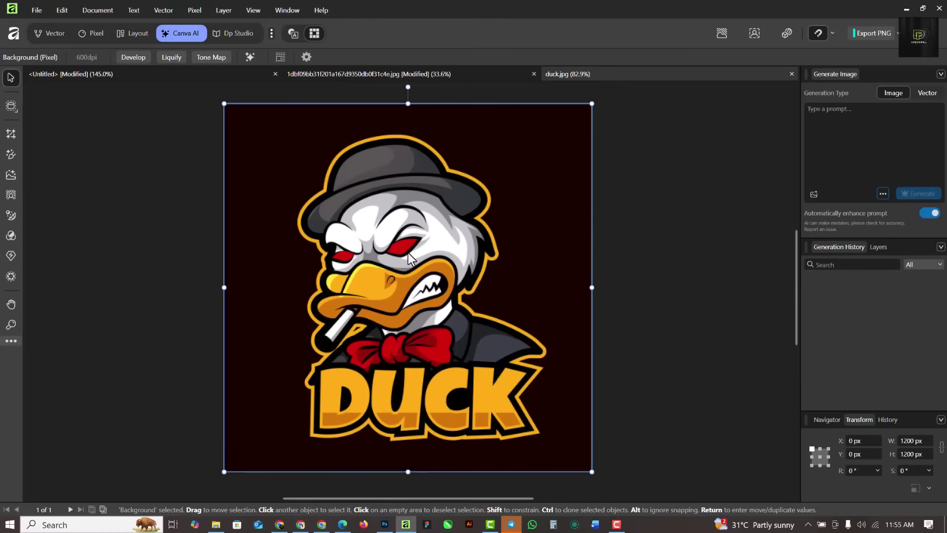
scroll(414, 376, "up", 3)
scroll(414, 376, "down", 3)
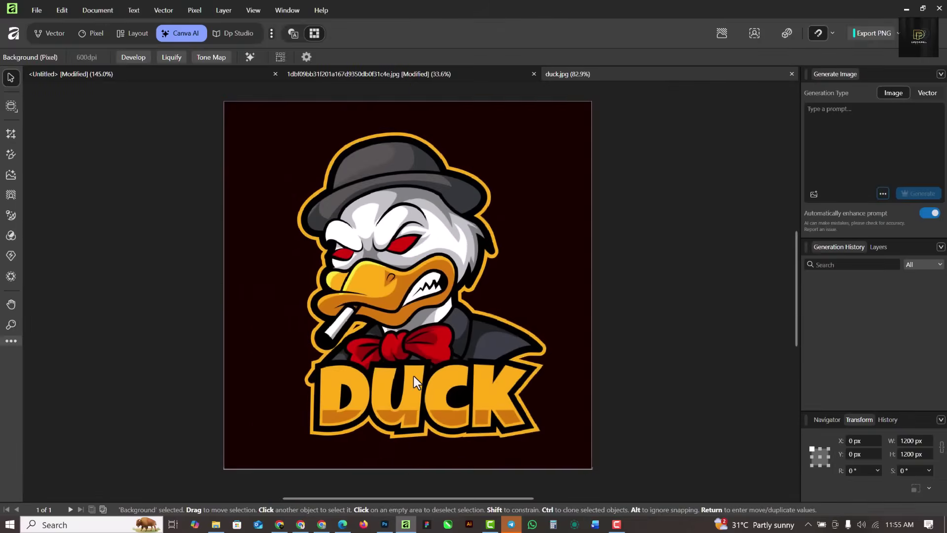
scroll(413, 376, "up", 1)
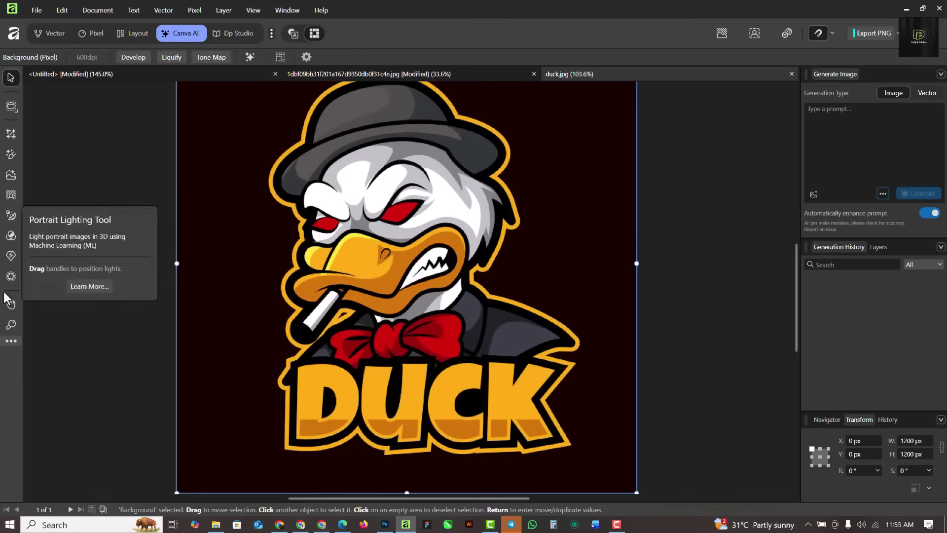
- Switch to the Vector studio for duck.jpg, dismiss the studio notice, and inspect the duck's shading
left_click(55, 31)
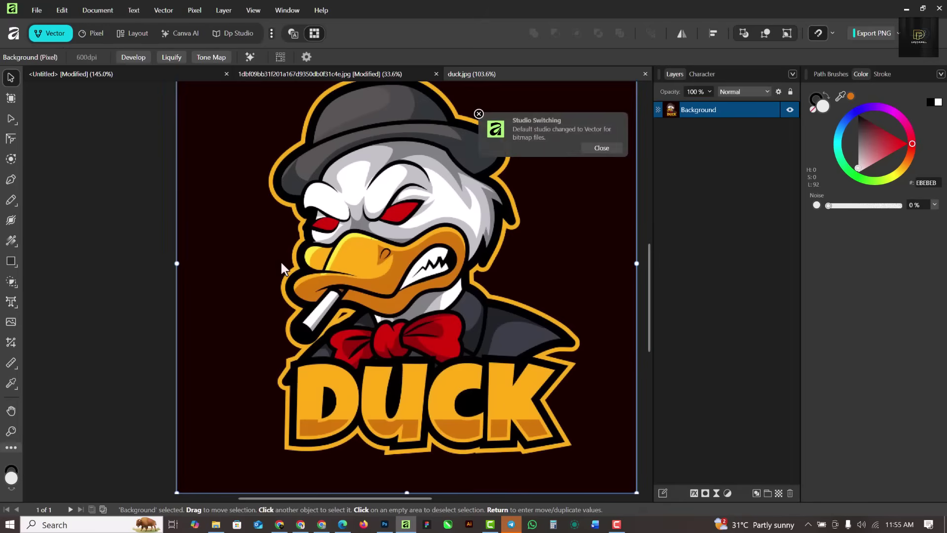
left_click(479, 114)
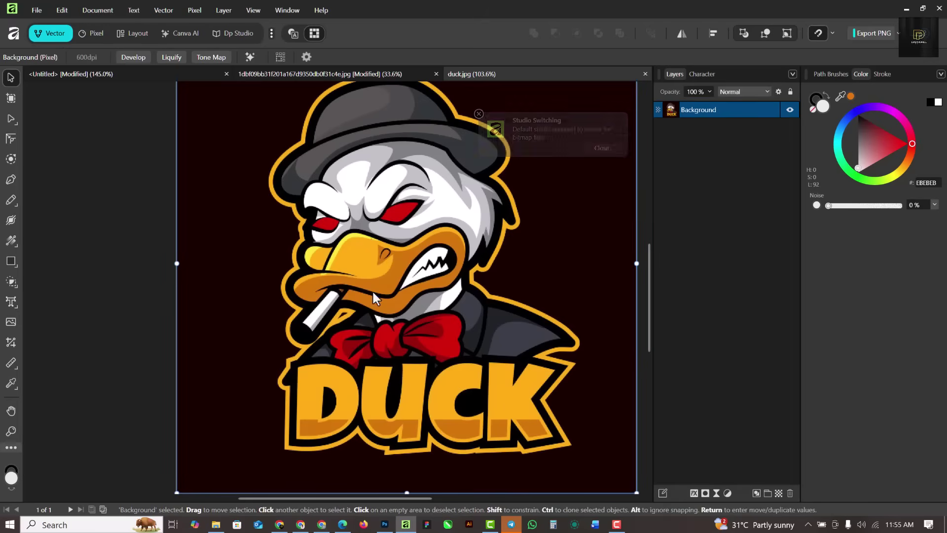
scroll(353, 277, "down", 1)
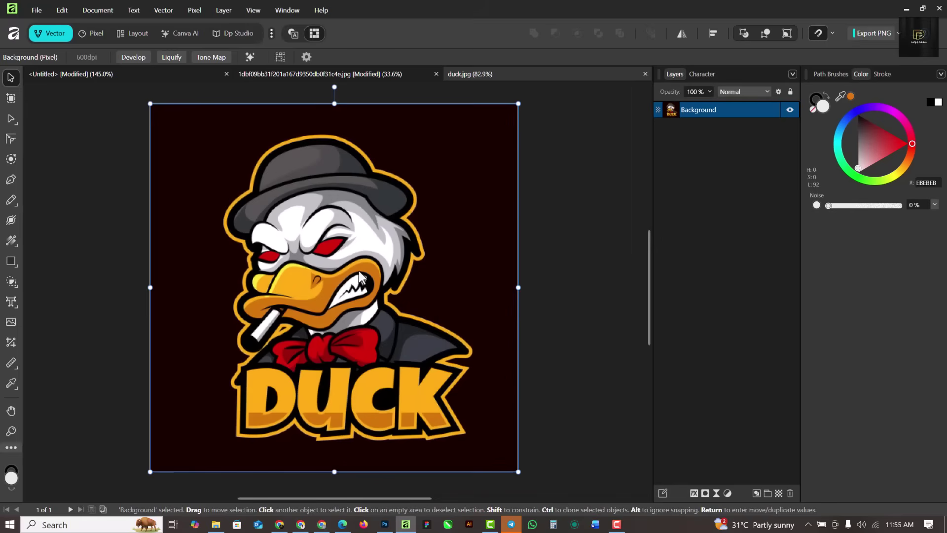
scroll(372, 237, "up", 4)
scroll(372, 238, "down", 2)
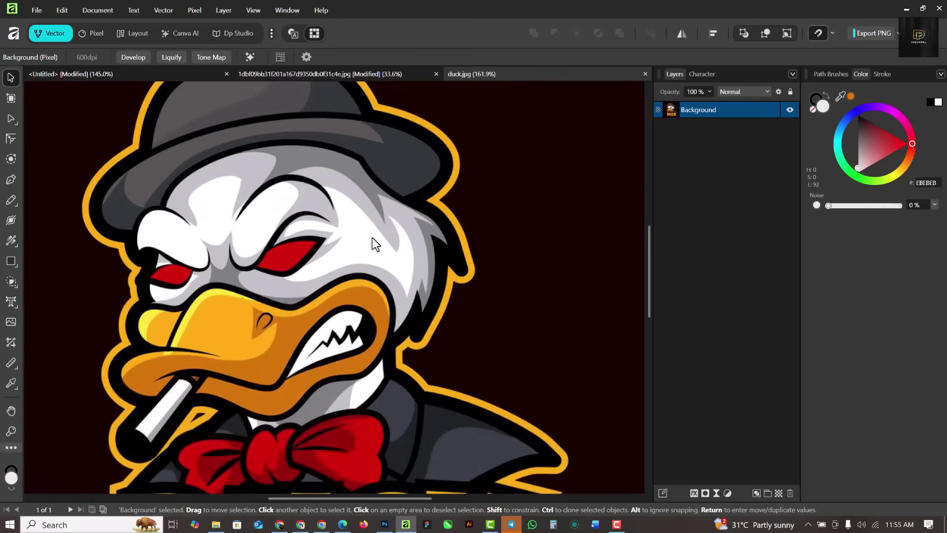
scroll(372, 238, "down", 2)
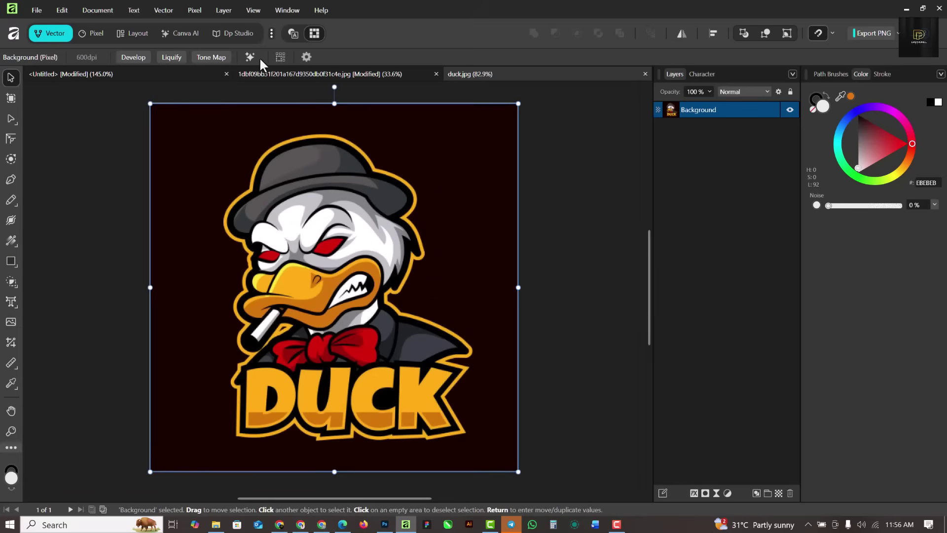
- Image-trace the duck with Edge Threshold 100% and Curve Fitting Tolerance 40%, comparing before and after in split view
left_click(165, 11)
left_click(192, 212)
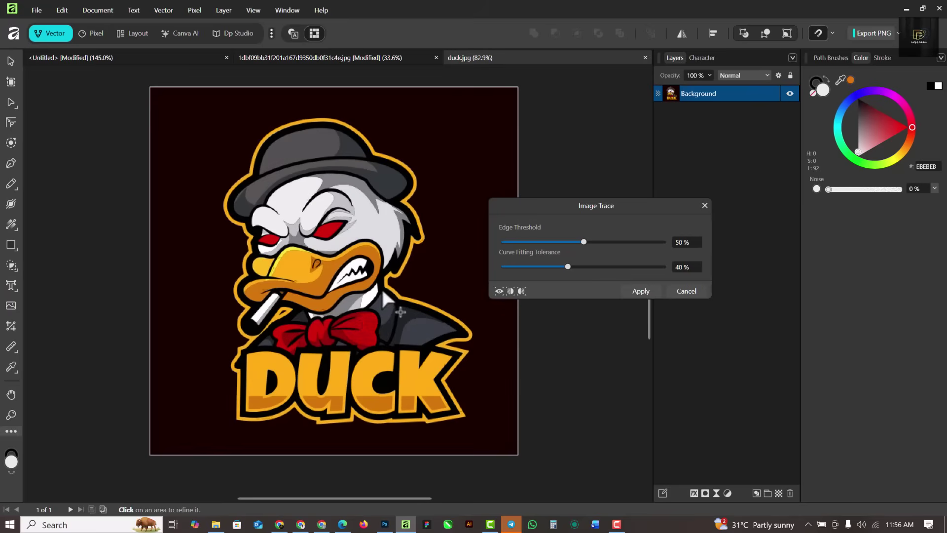
left_click_drag(584, 242, 645, 242)
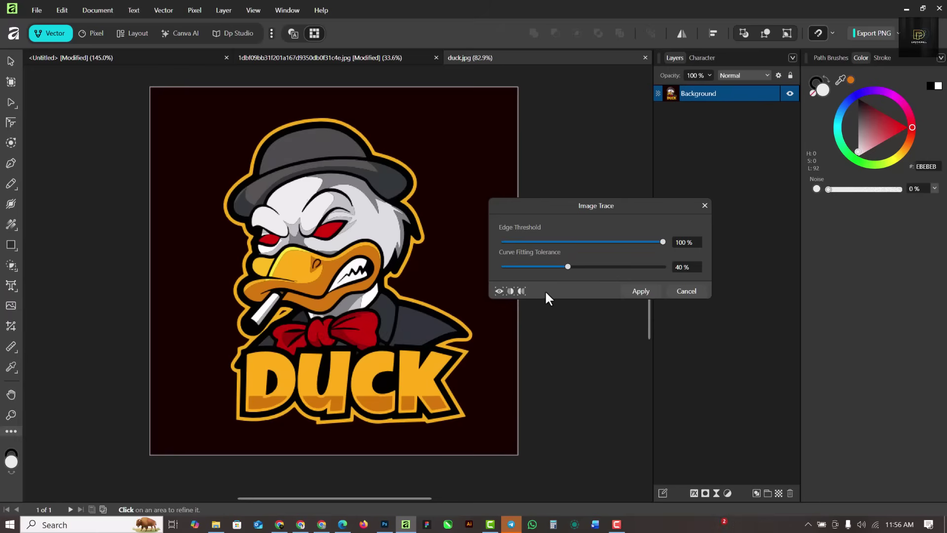
left_click(522, 290)
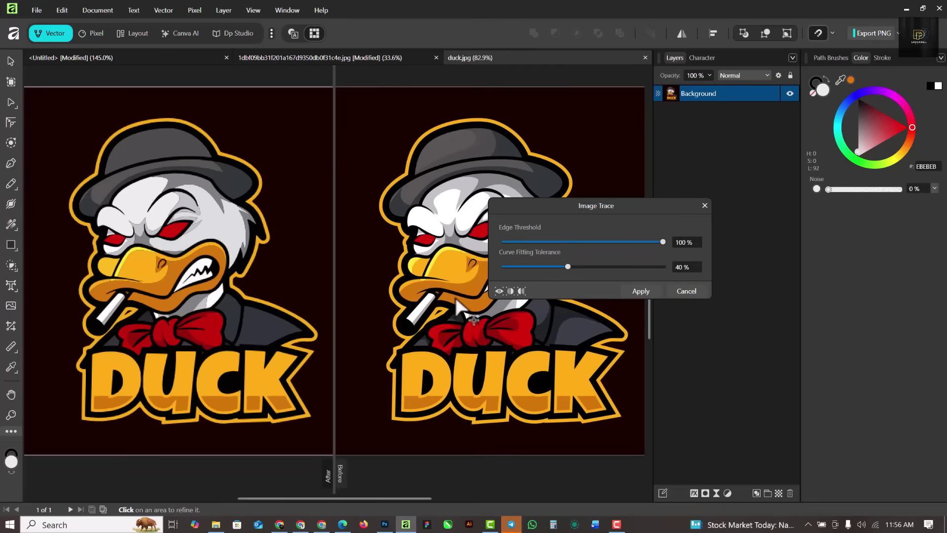
left_click(647, 289)
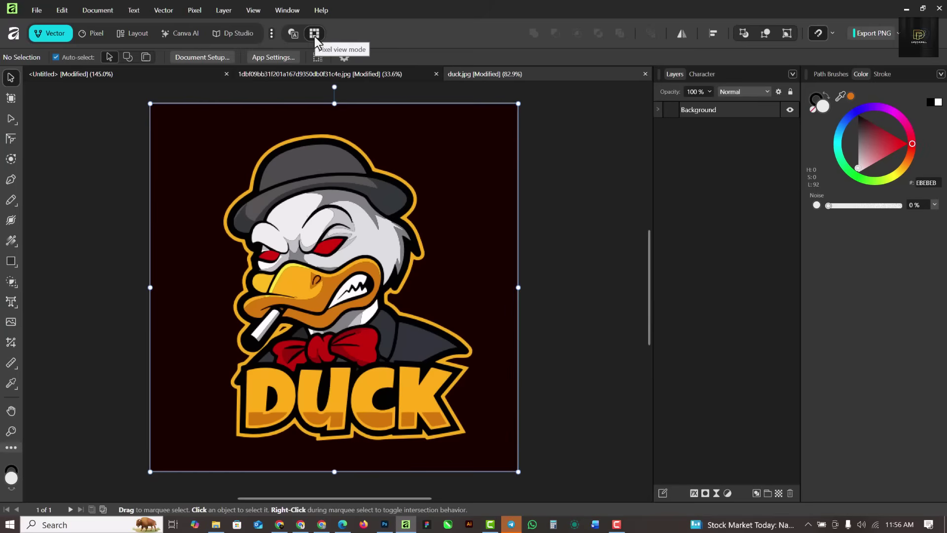
- Recolor the traced duck's hat crown red and the bow tie's right loop to EB4447
left_click(658, 110)
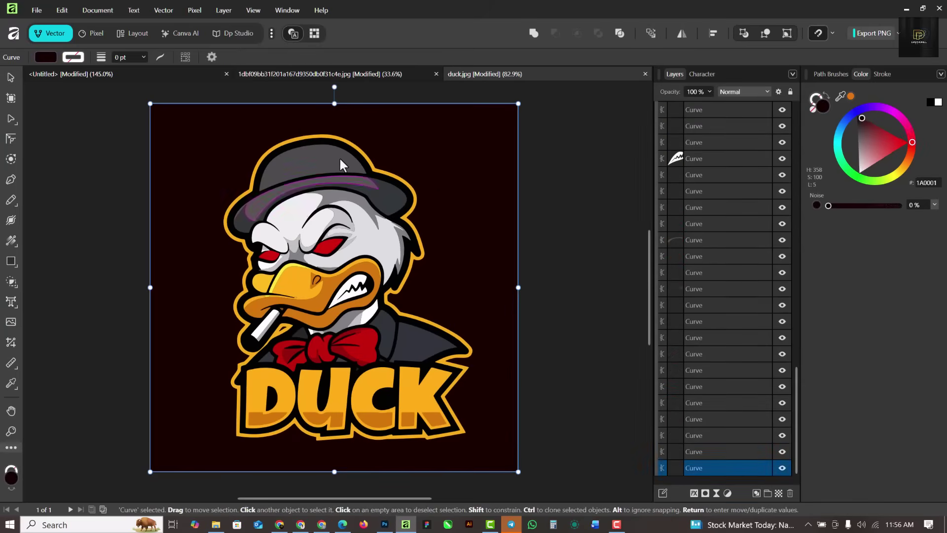
left_click(352, 341)
scroll(351, 341, "up", 5)
scroll(425, 317, "down", 3)
mouse_move(884, 133)
left_mouse_down()
mouse_move(898, 153)
mouse_move(890, 148)
left_mouse_up()
scroll(332, 364, "down", 5)
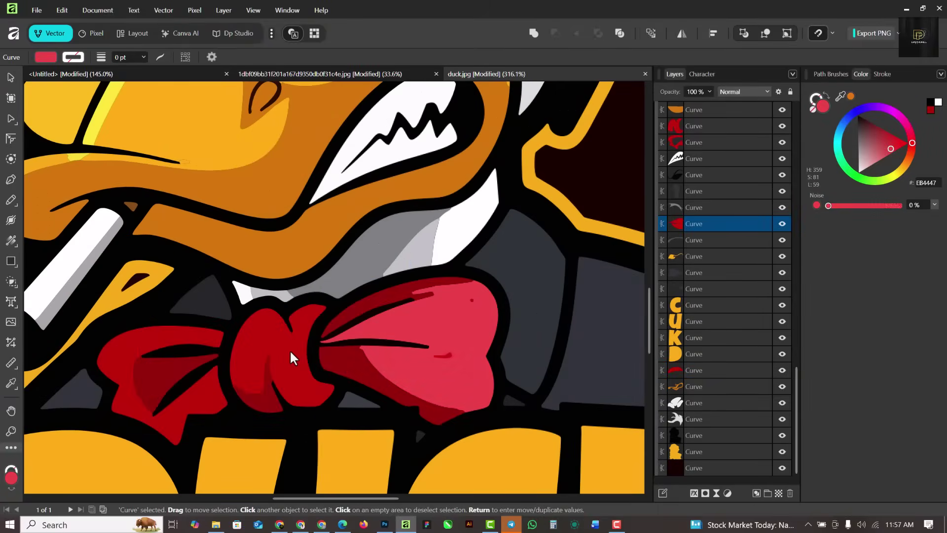
left_click(495, 246)
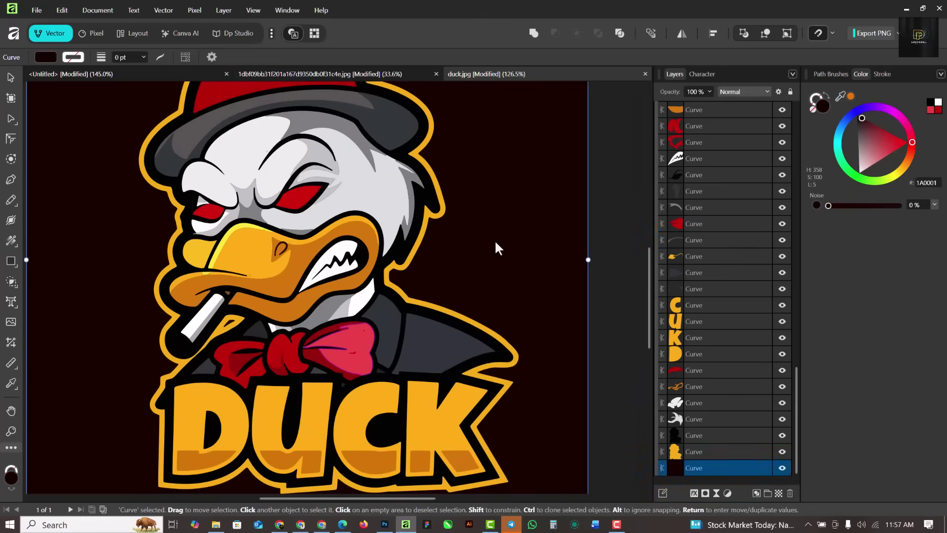
scroll(495, 245, "down", 2)
scroll(357, 177, "up", 1)
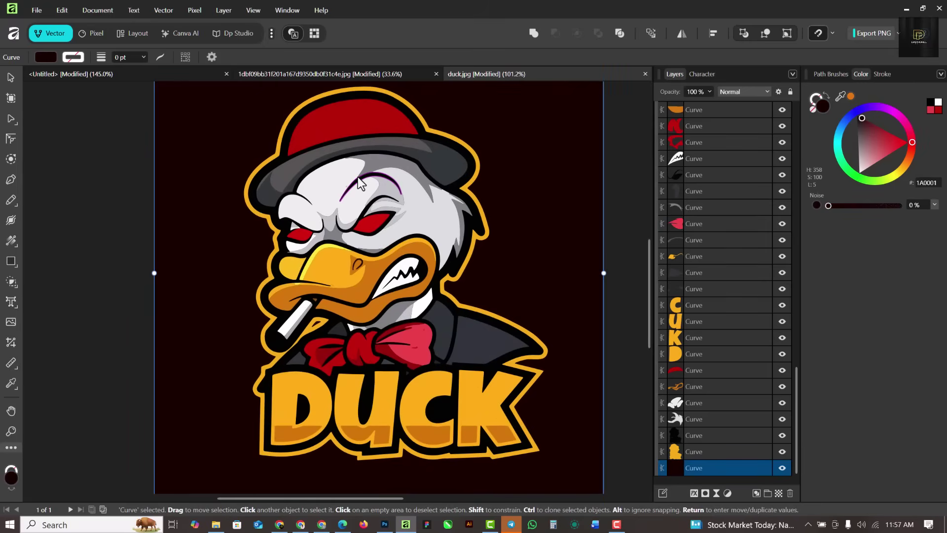